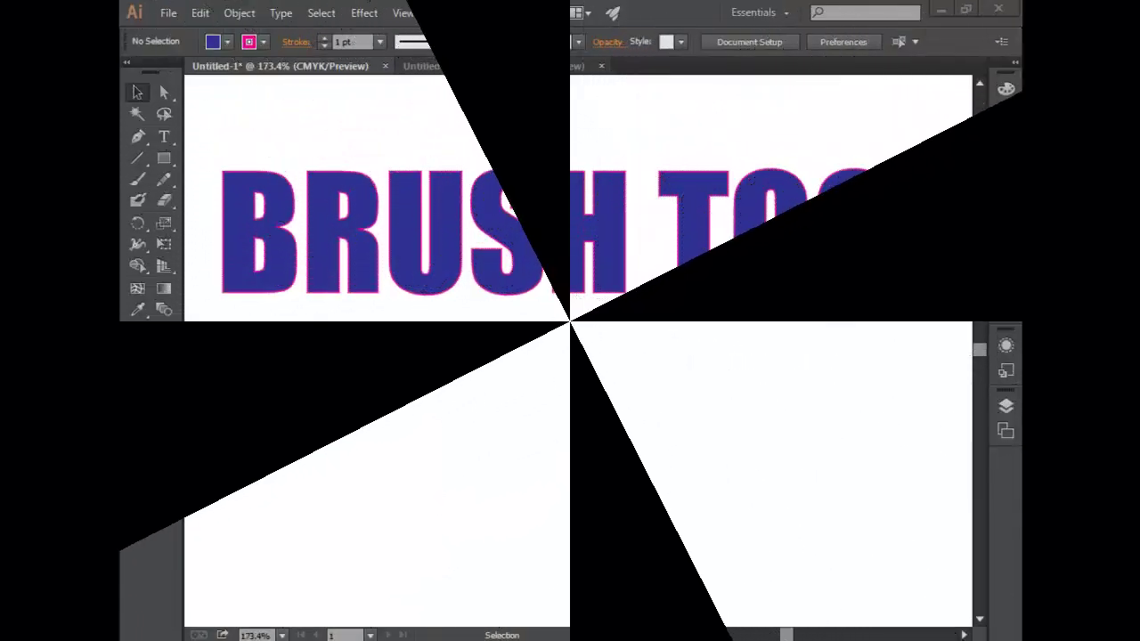
Step: Make the blank Untitled-4 document the active one
click(510, 68)
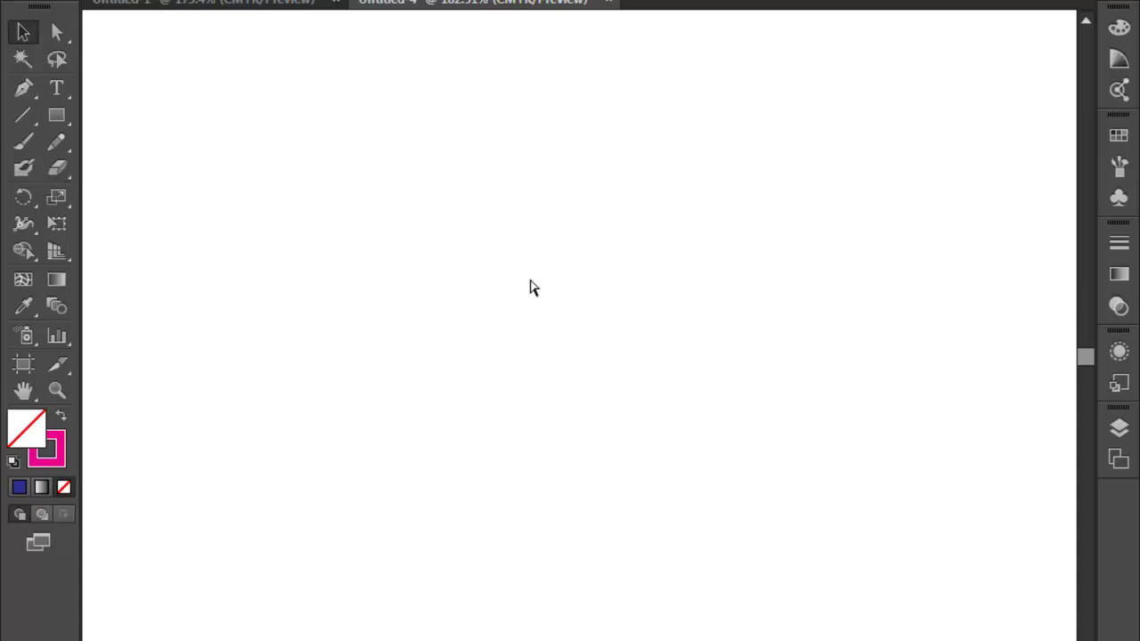
Step: View the Untitled-4 artboard at 100%, pan it into view, then return to Untitled-1
key(ctrl+1)
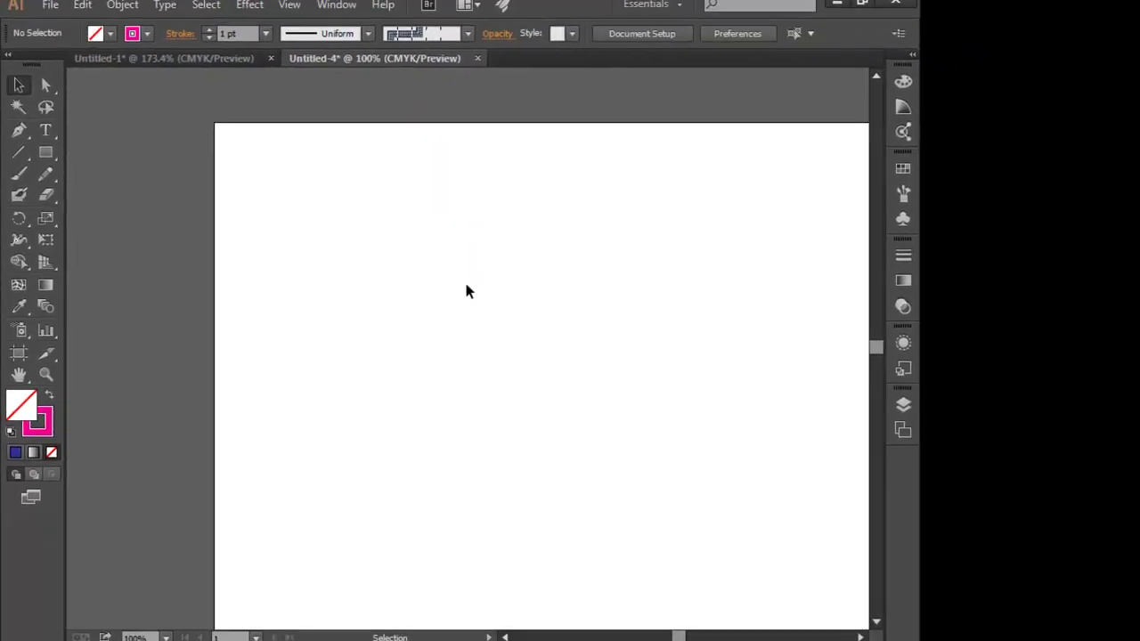
drag(507, 295, 341, 202)
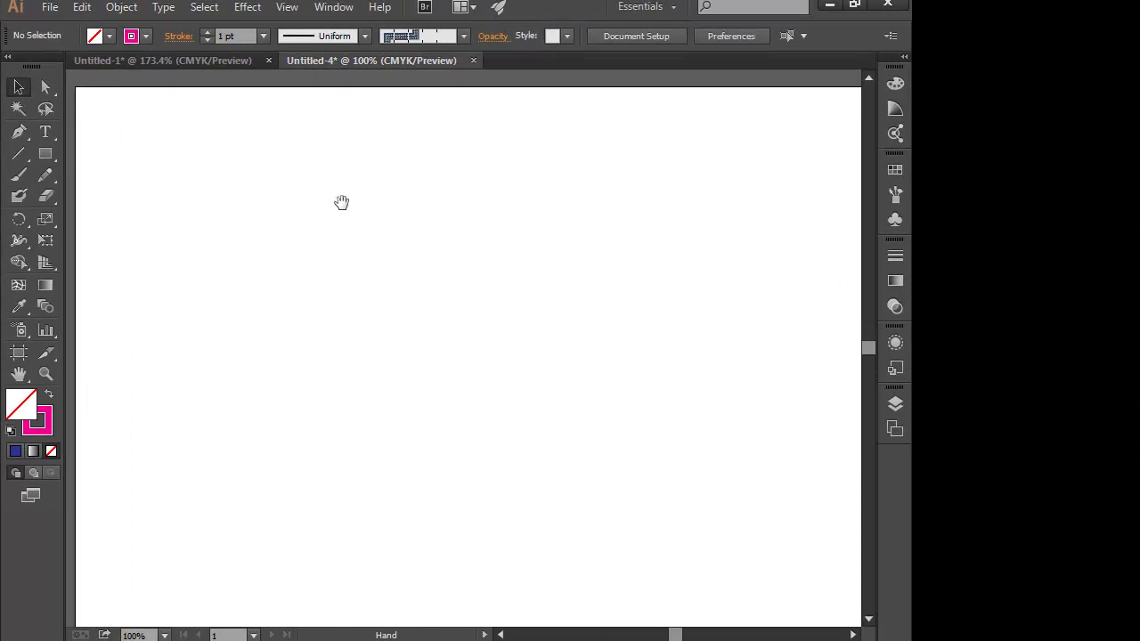
click(205, 59)
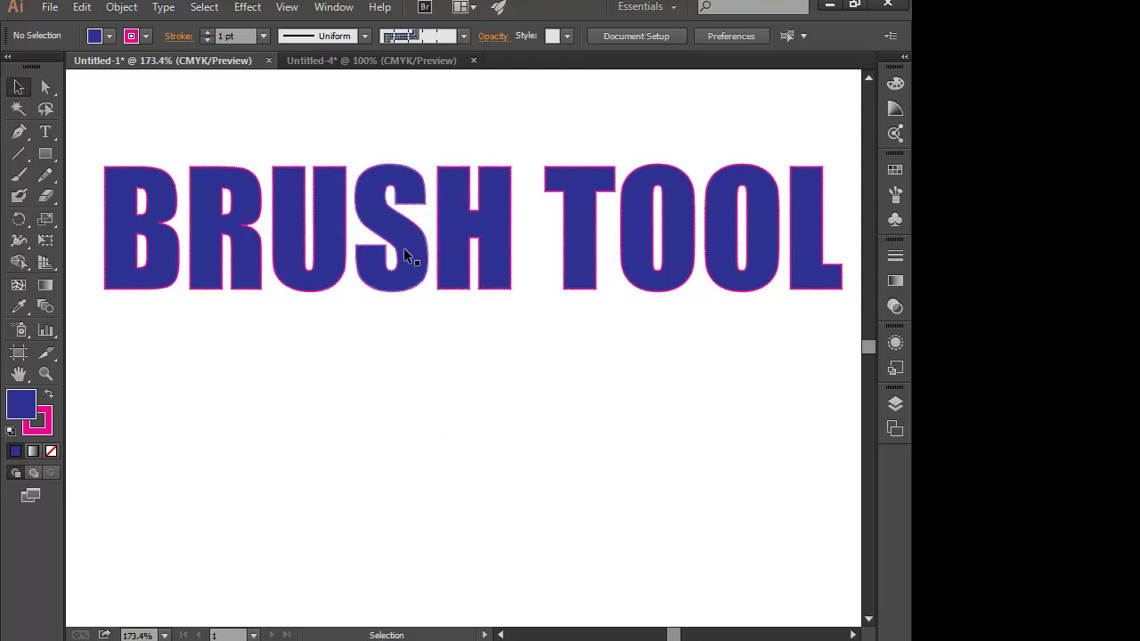
Step: Nudge the BRUSH TOOL title slightly higher, deselect it, and return to Untitled-4
drag(416, 258, 411, 224)
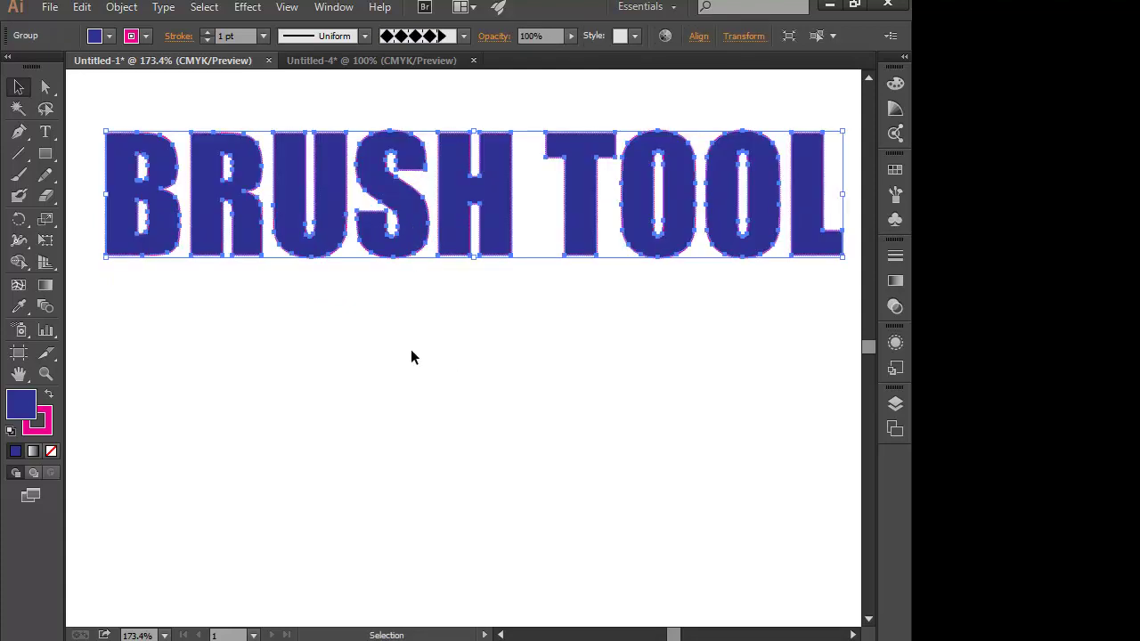
click(374, 389)
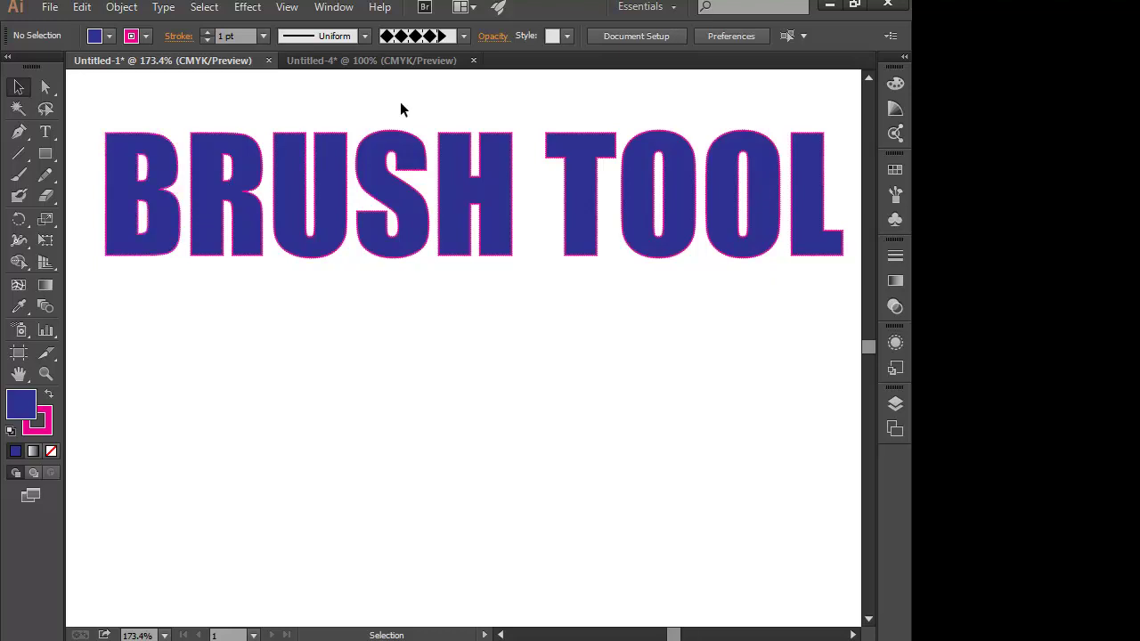
click(374, 61)
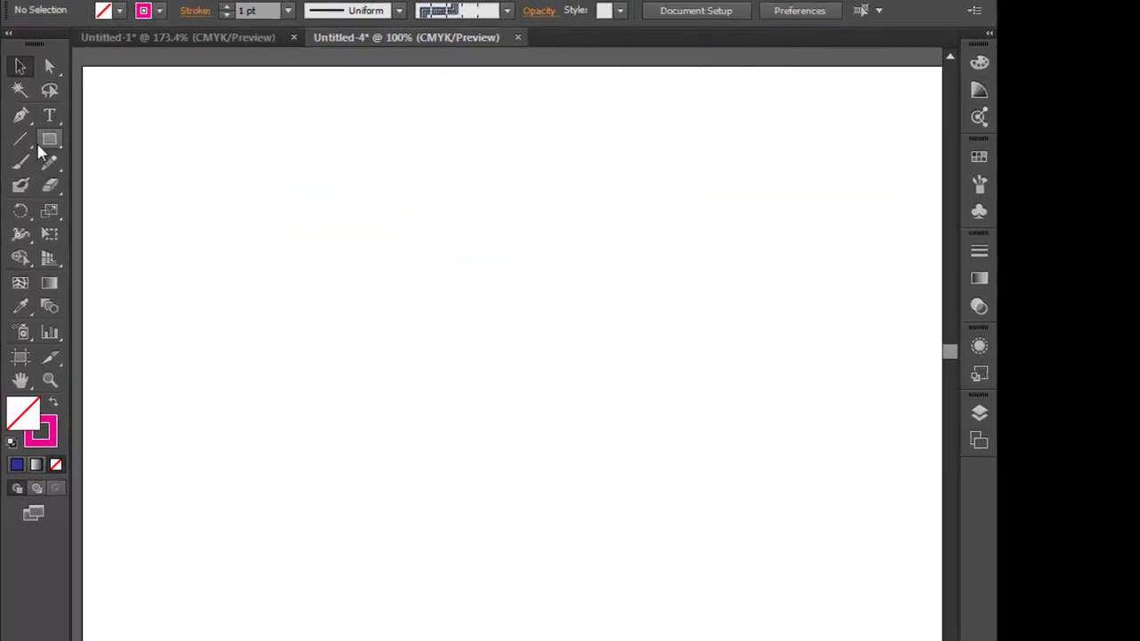
Step: Draw a rectangle about 4.625 by 2.986 inches on the Untitled-4 artboard
click(46, 153)
drag(269, 199, 641, 437)
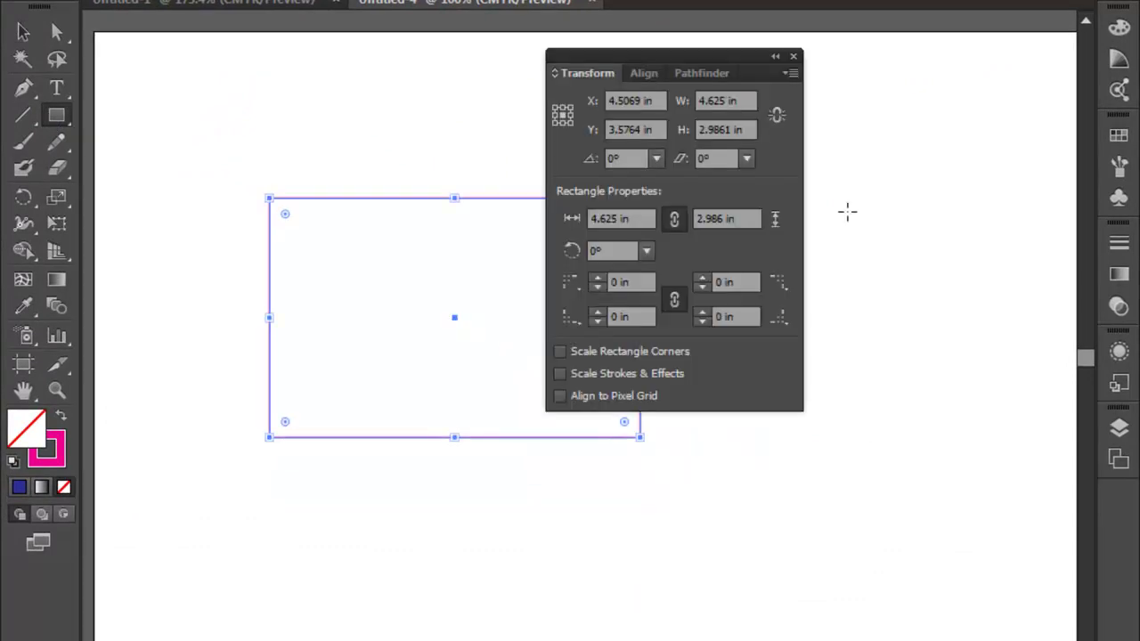
click(795, 57)
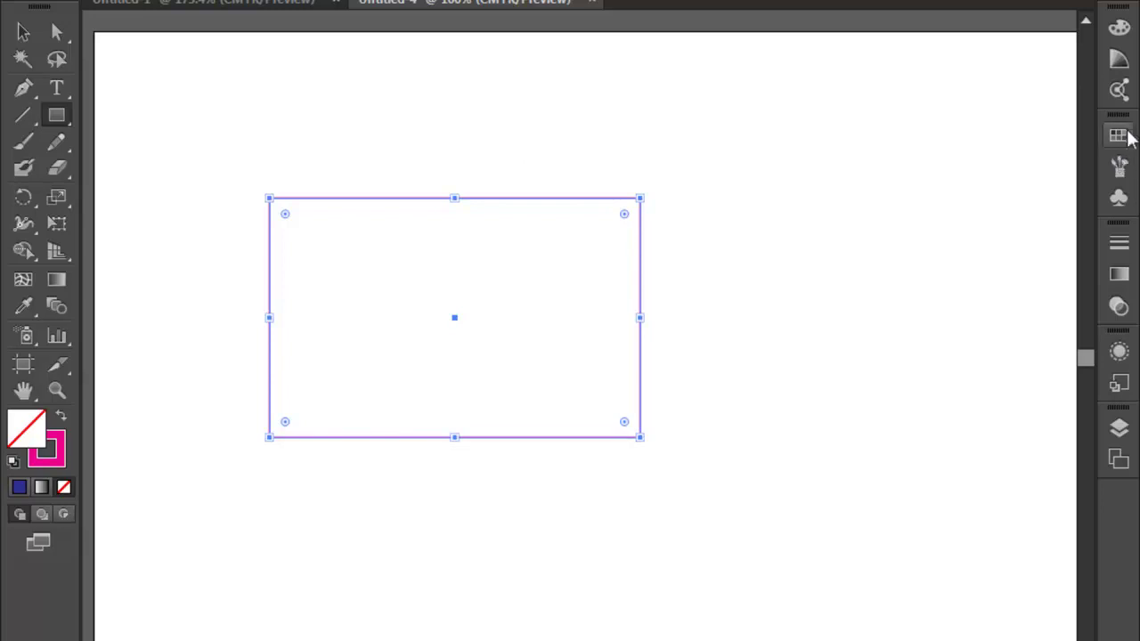
Step: Toggle the Brushes panel open and closed, then bring up the Window menu
click(1118, 166)
click(1118, 166)
click(472, 2)
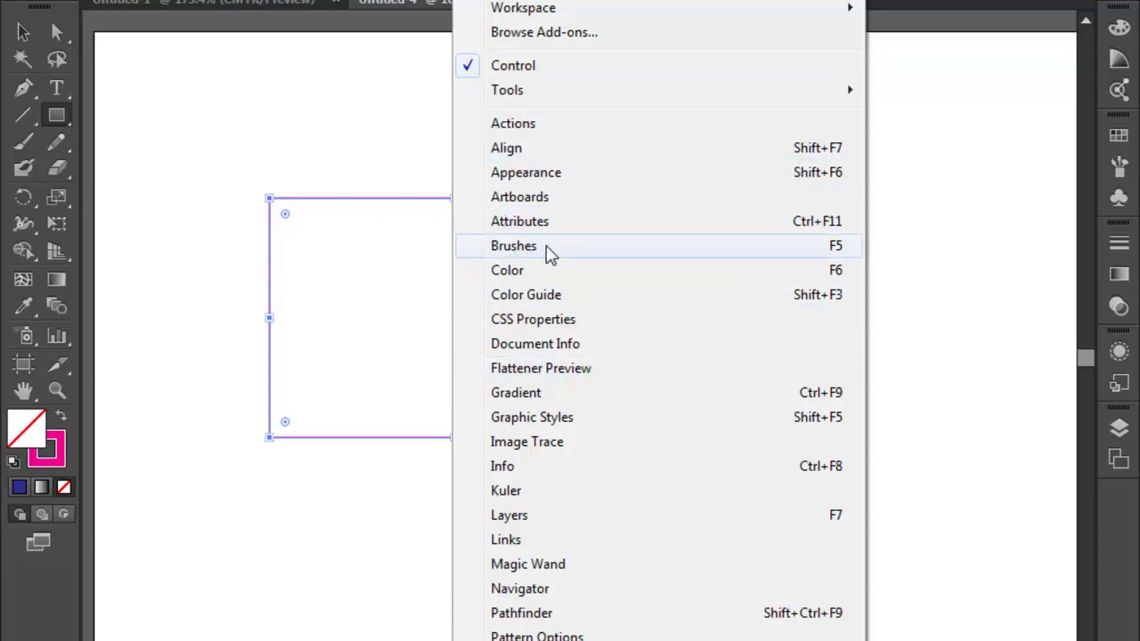
Step: Show the Brushes panel via Window > Brushes, collapse it, and select the Paintbrush tool
click(549, 253)
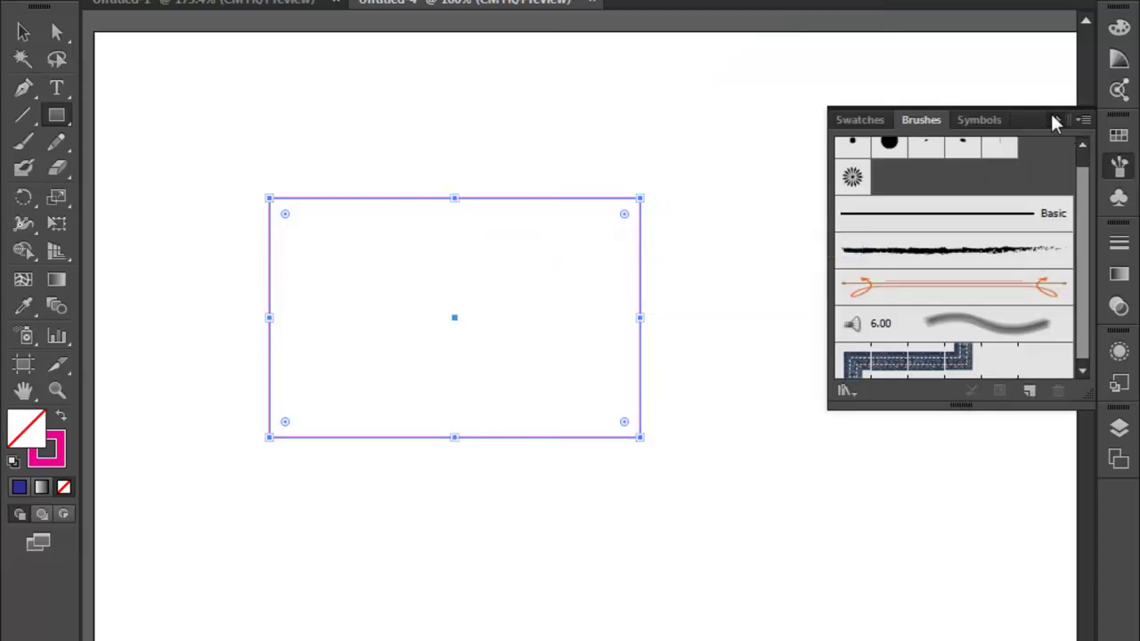
click(1055, 121)
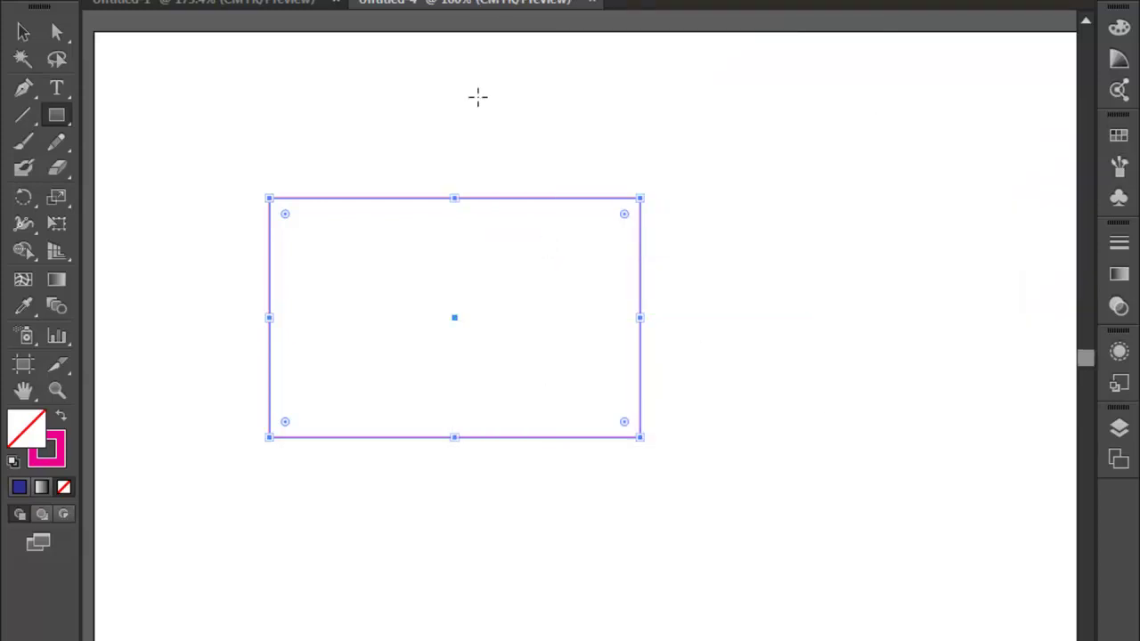
click(21, 142)
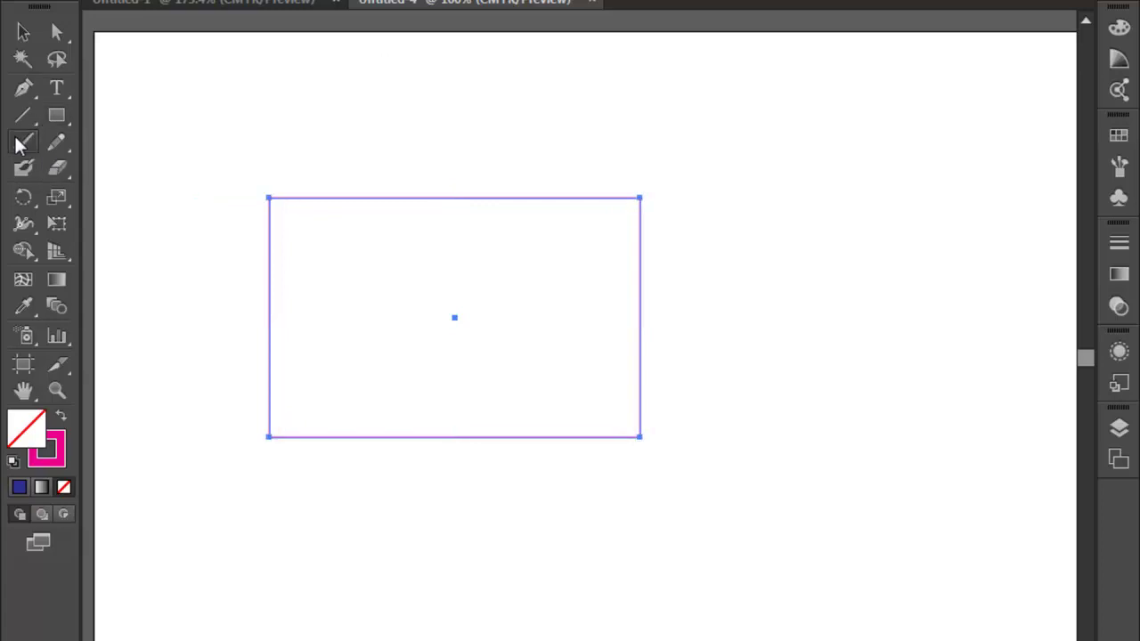
click(23, 32)
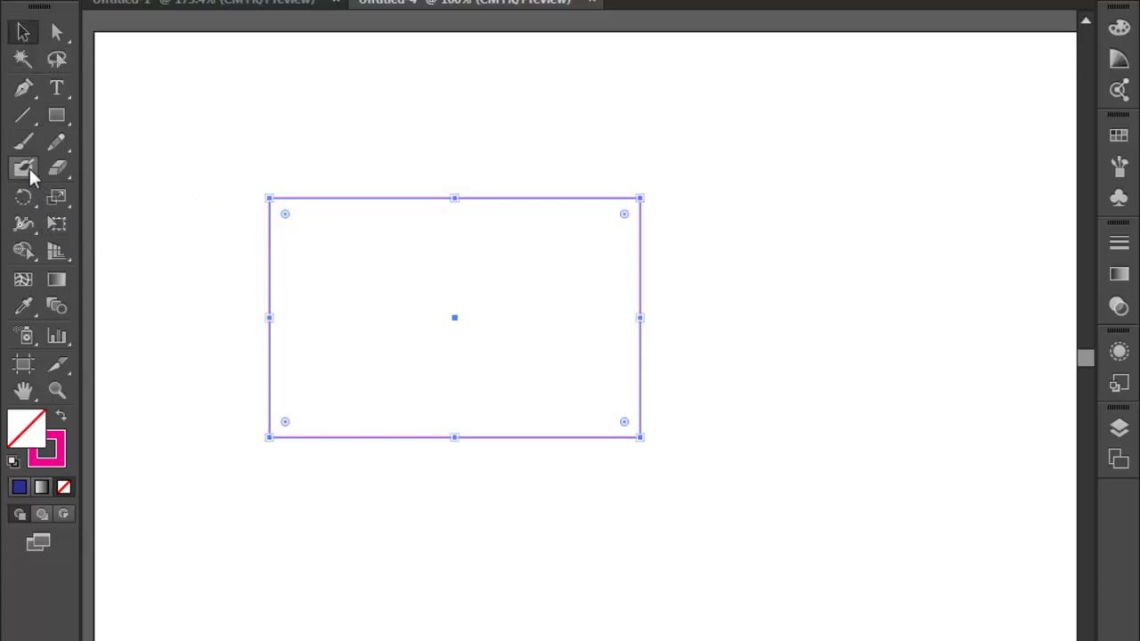
click(25, 143)
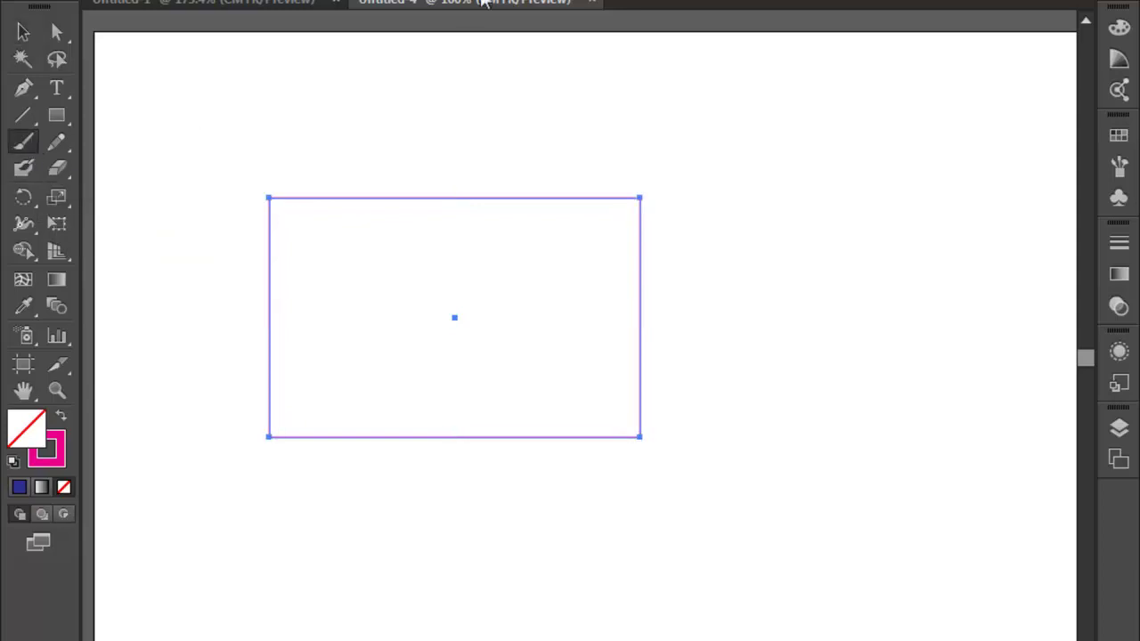
Step: Load the Borders_Dashed library from the Brush Libraries menu
click(579, 1)
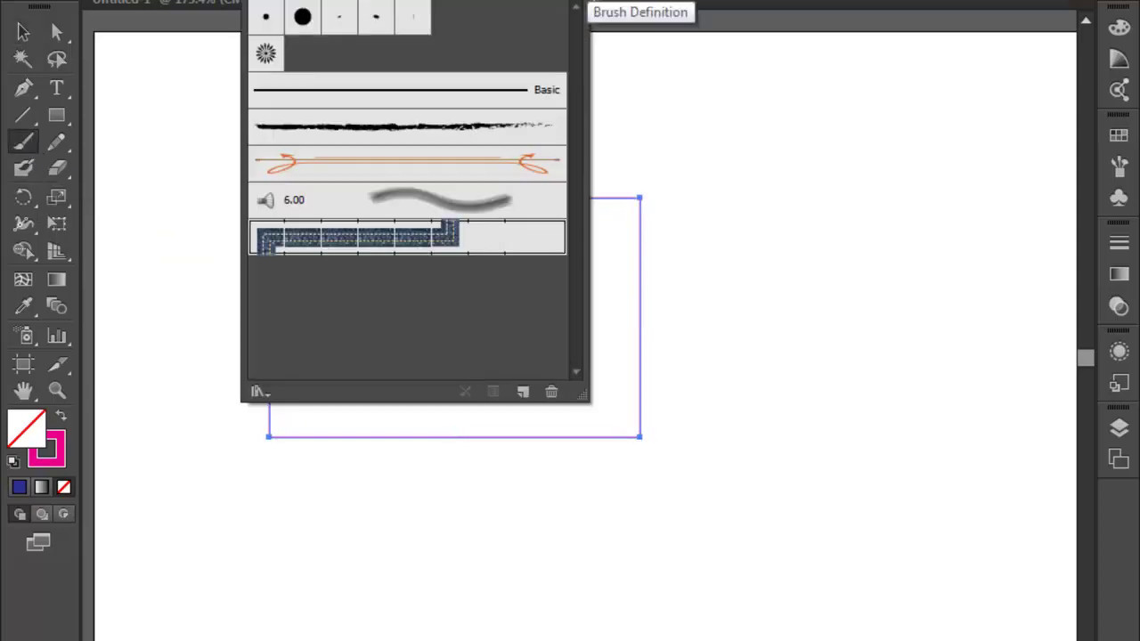
click(259, 392)
mouse_move(306, 452)
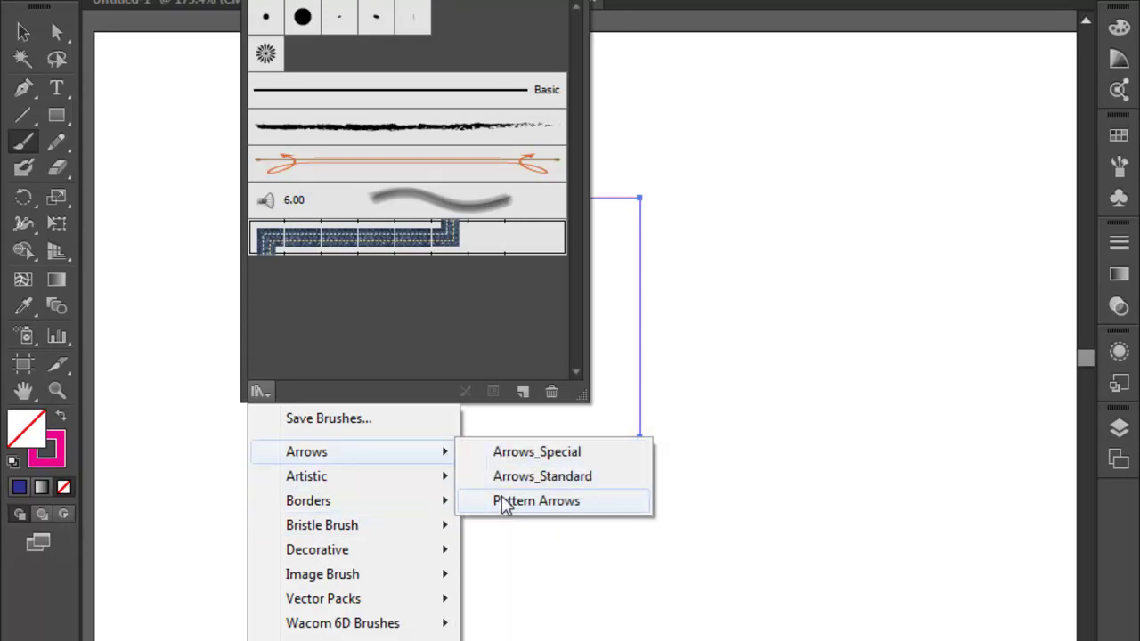
mouse_move(308, 500)
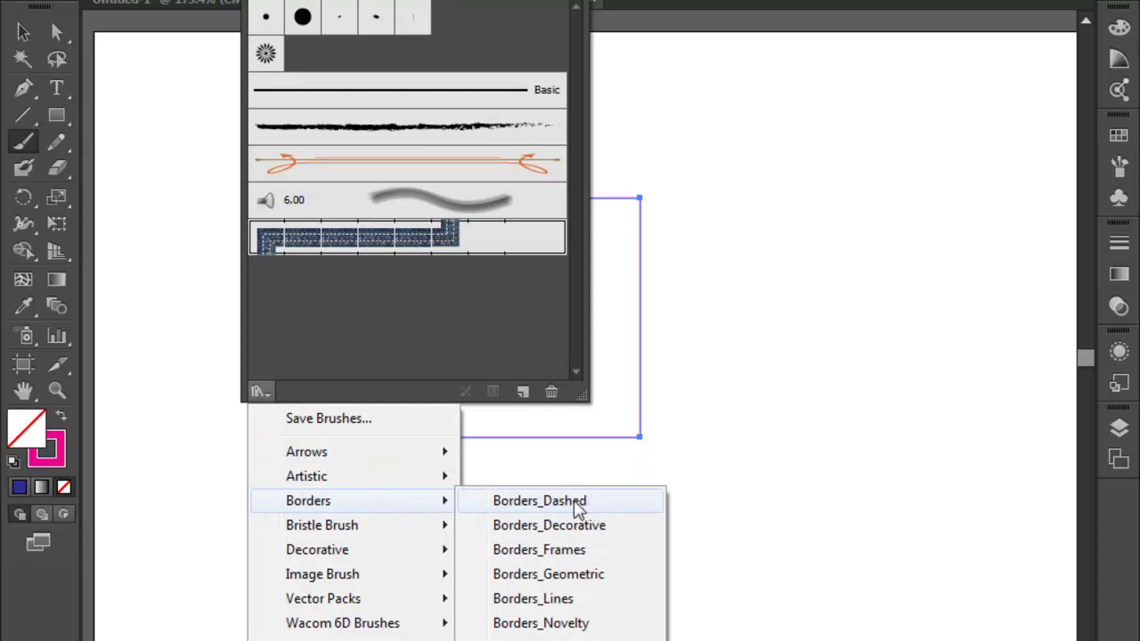
click(561, 507)
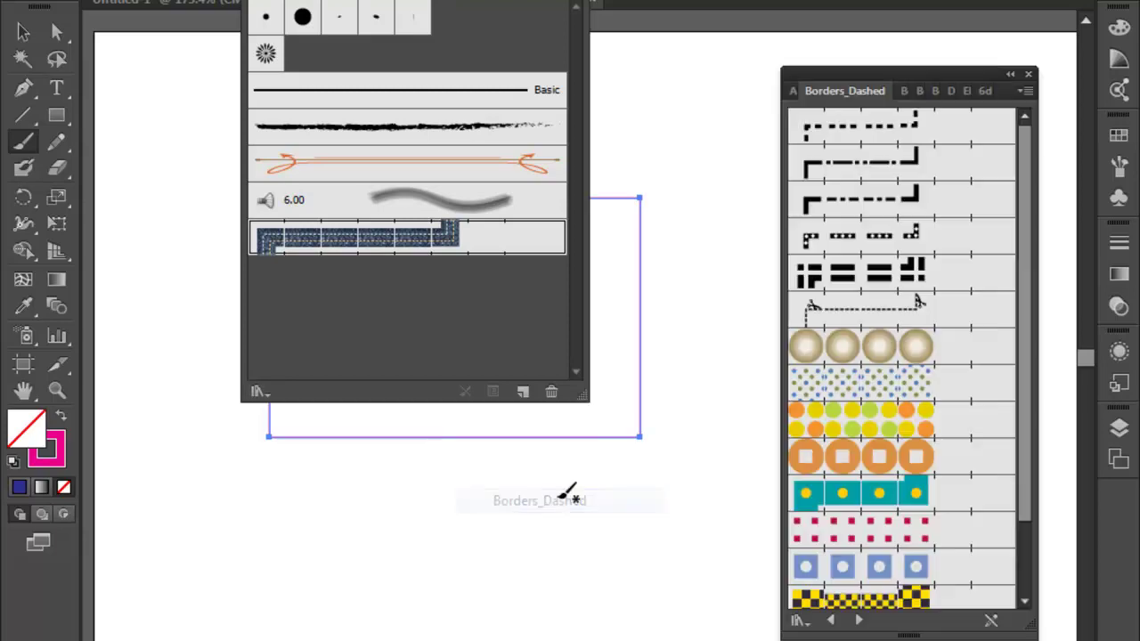
Step: Select the rectangle and stroke it with the yellow-and-black checkered Dashed Squares border
click(574, 4)
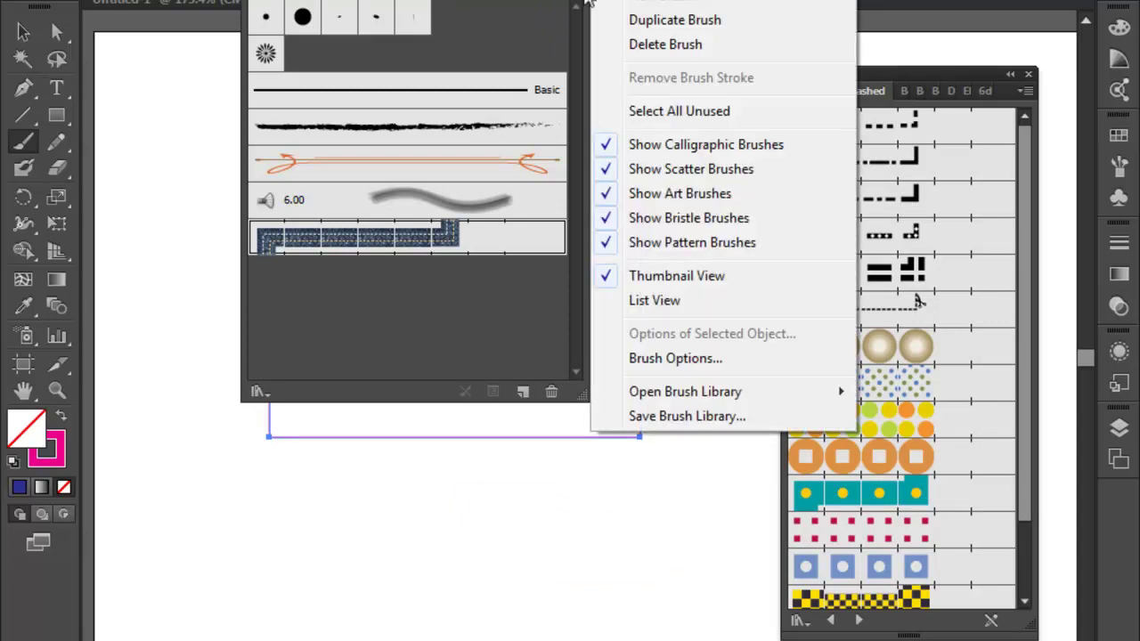
click(621, 481)
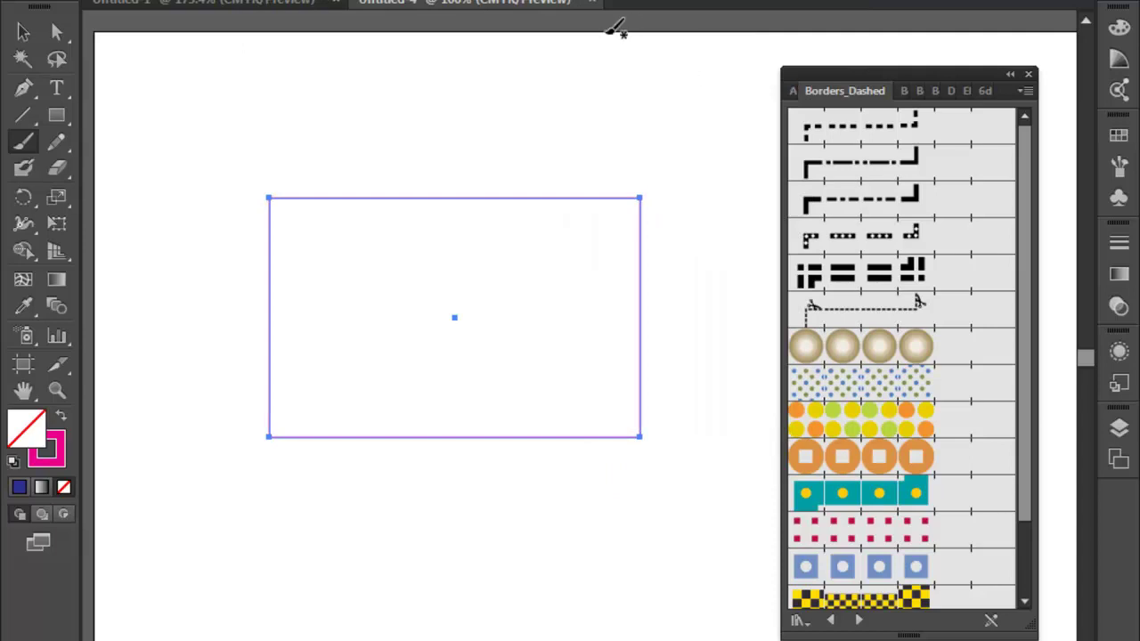
click(21, 32)
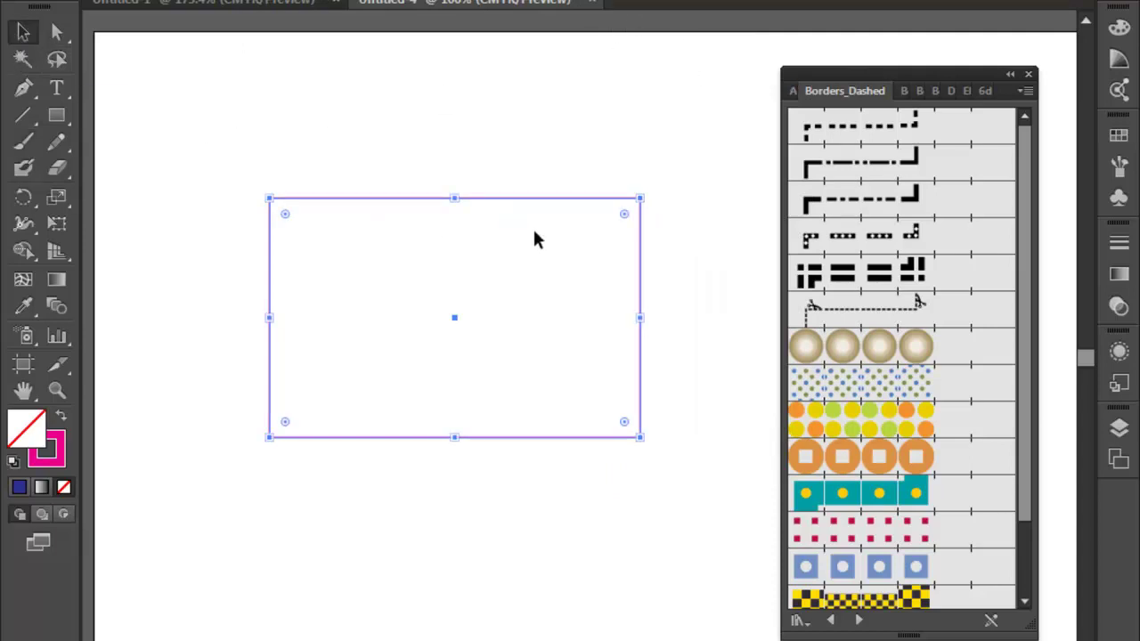
drag(1022, 276, 1010, 360)
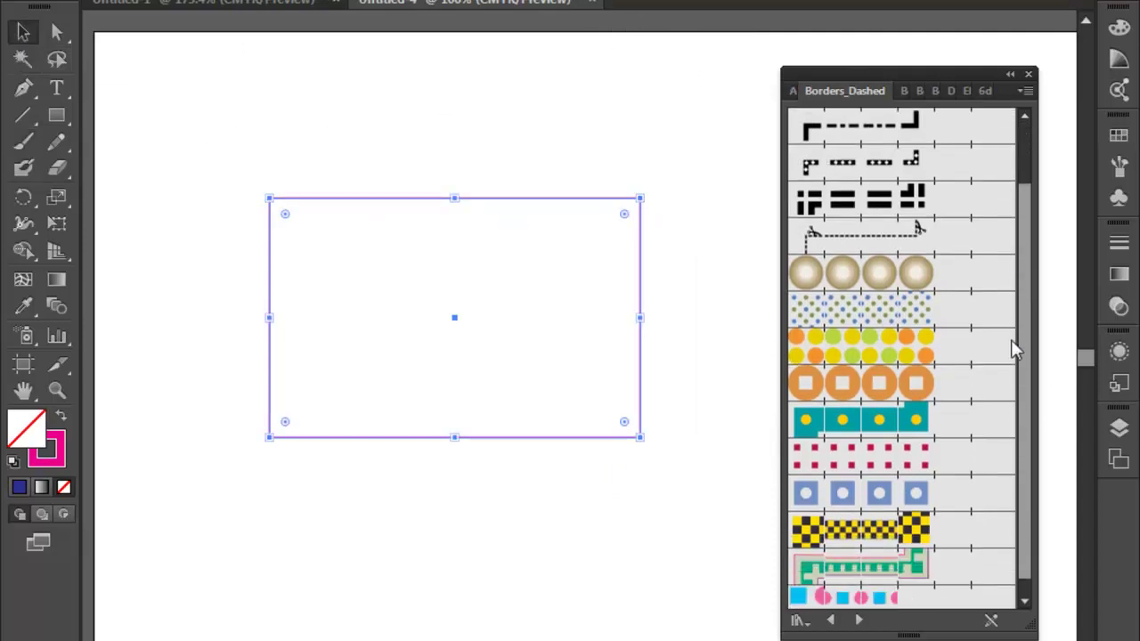
click(902, 513)
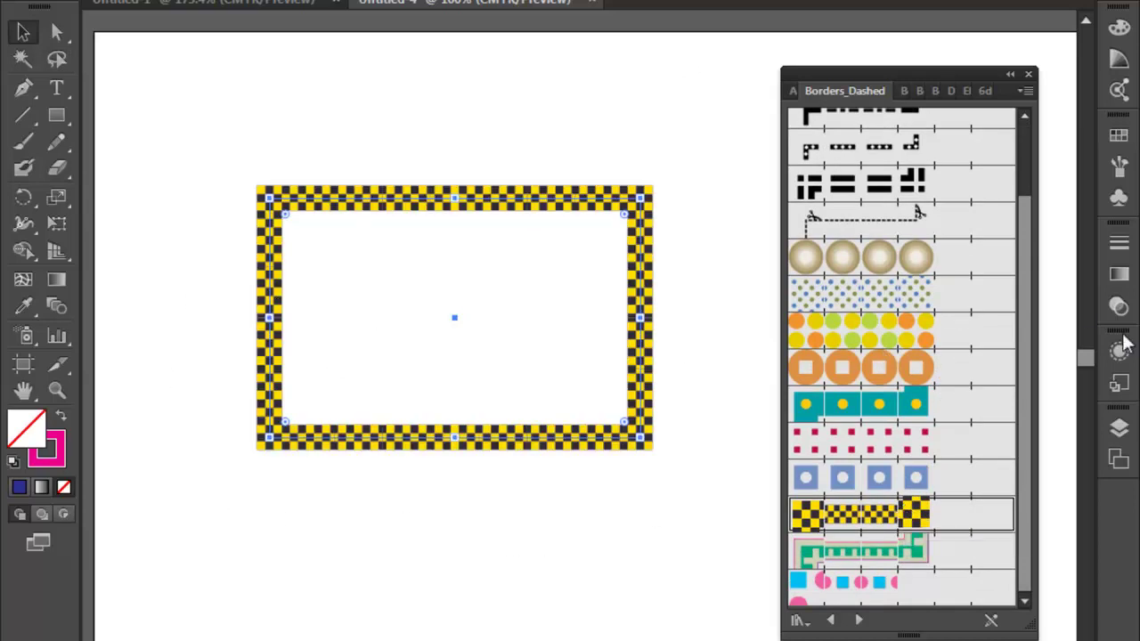
Step: Try Dashed Circles, then apply the orange Baroque border from Borders_Decorative
click(875, 260)
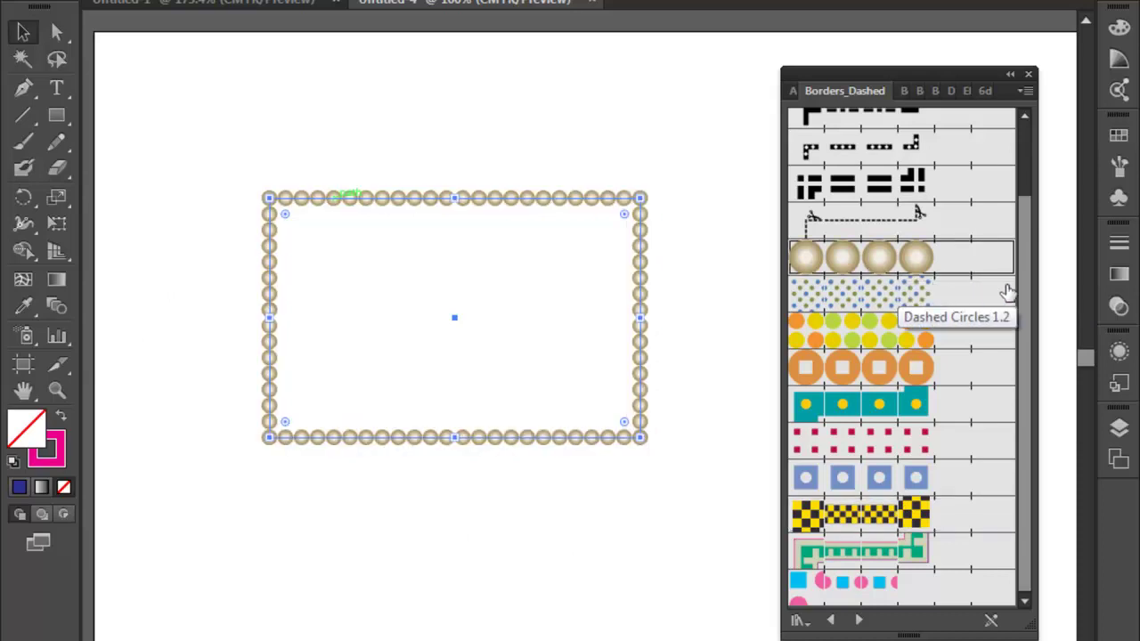
scroll(926, 223, up, 3)
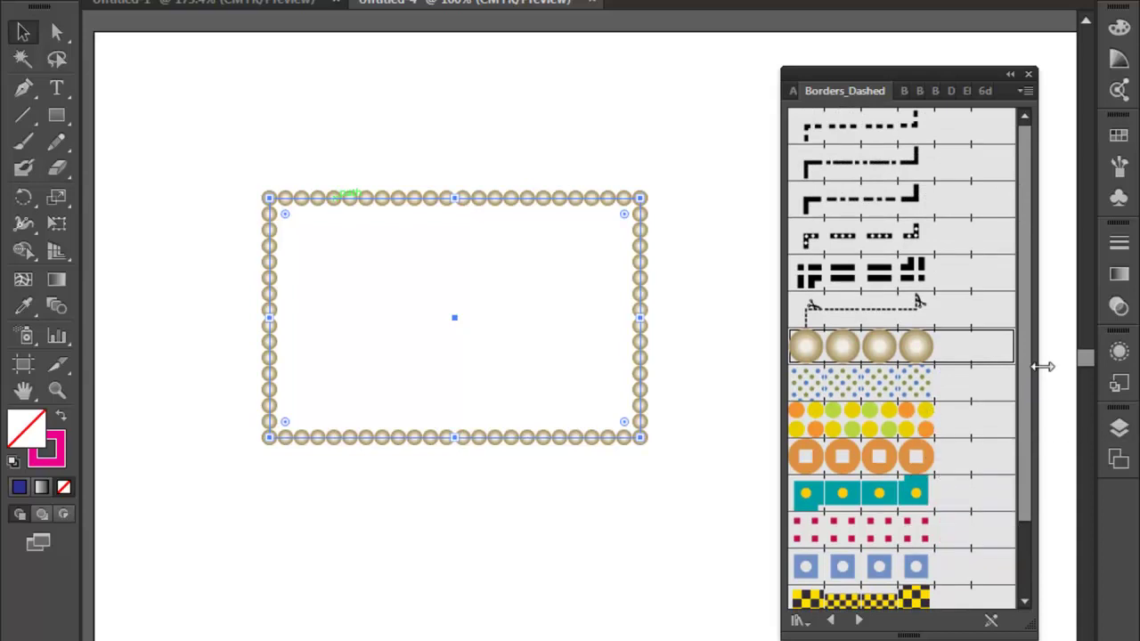
drag(1031, 365, 1015, 432)
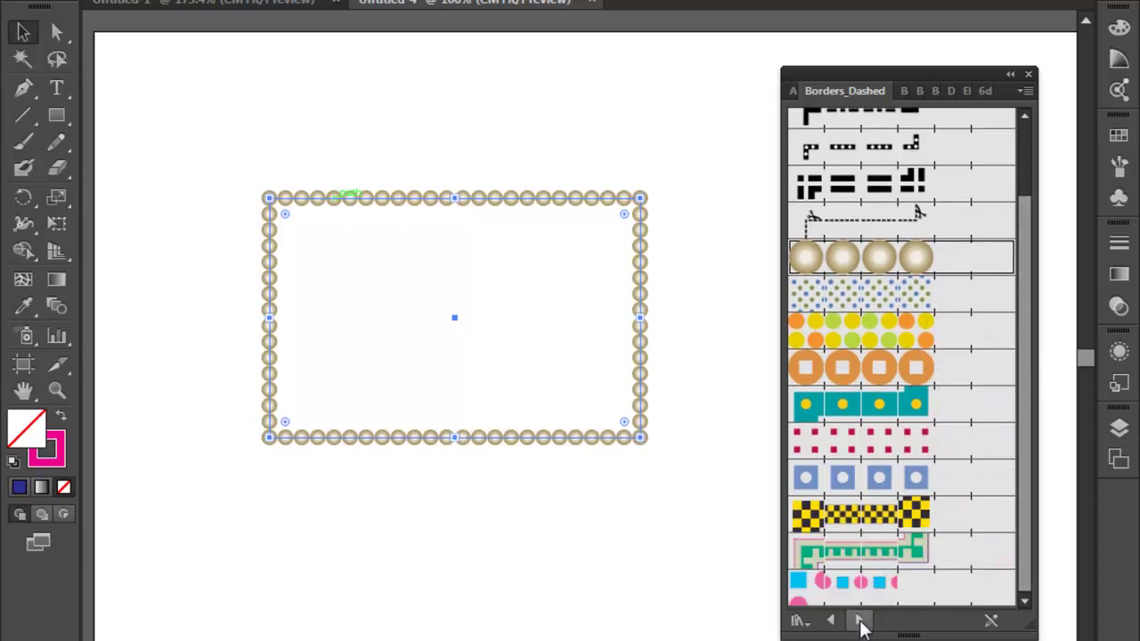
click(858, 620)
click(877, 243)
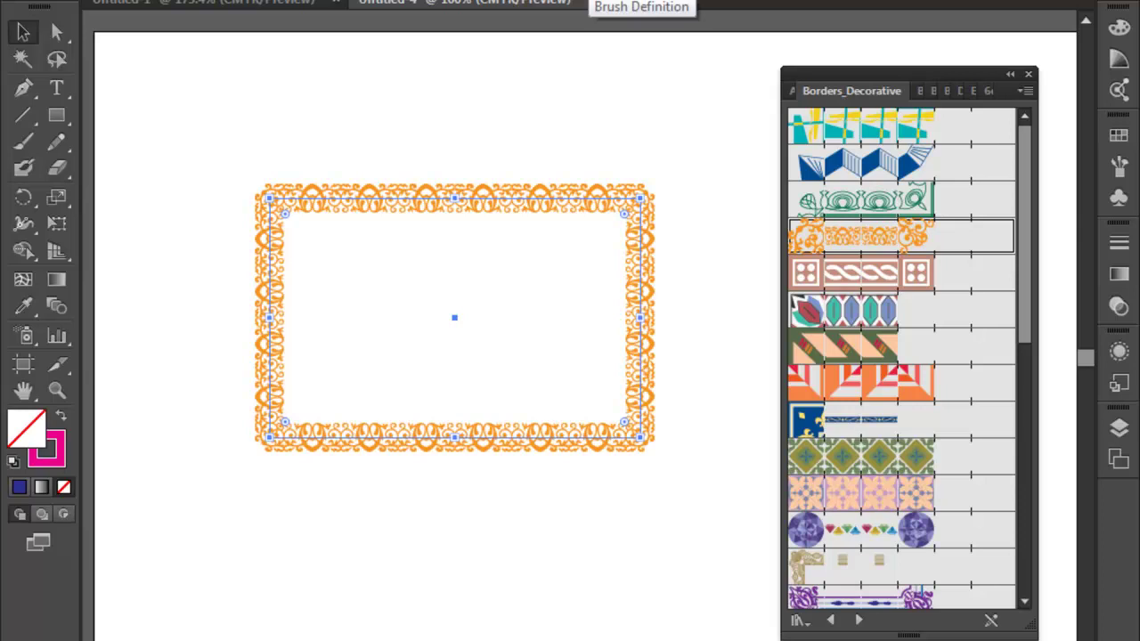
Step: Open Pattern Brush Options for the Baroque brush from the Brush Definition list
click(583, 0)
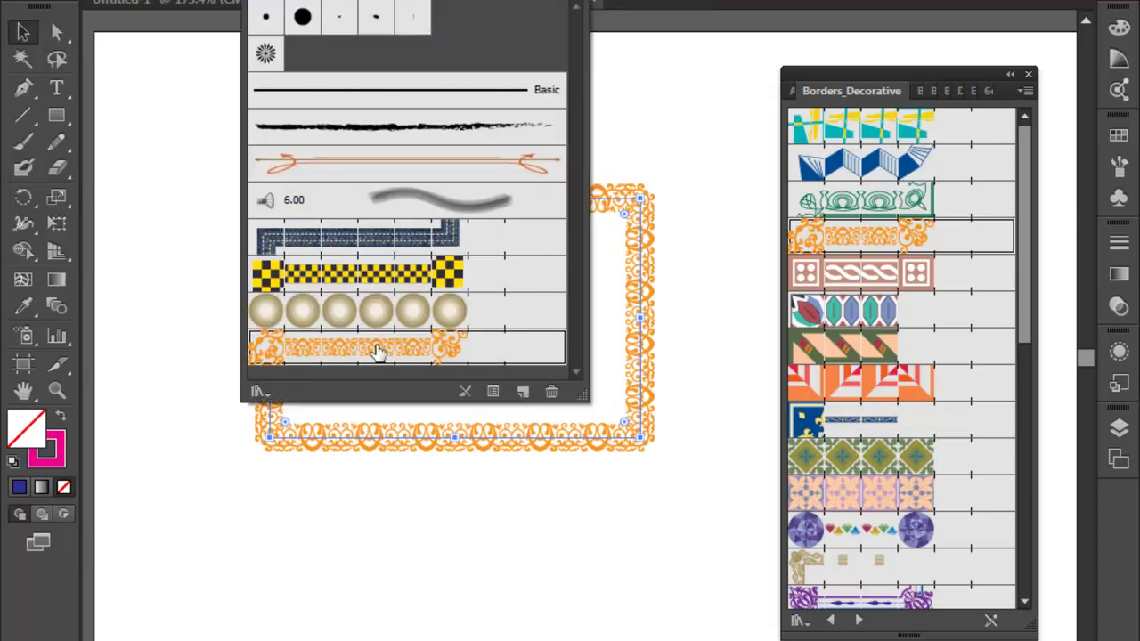
double_click(377, 351)
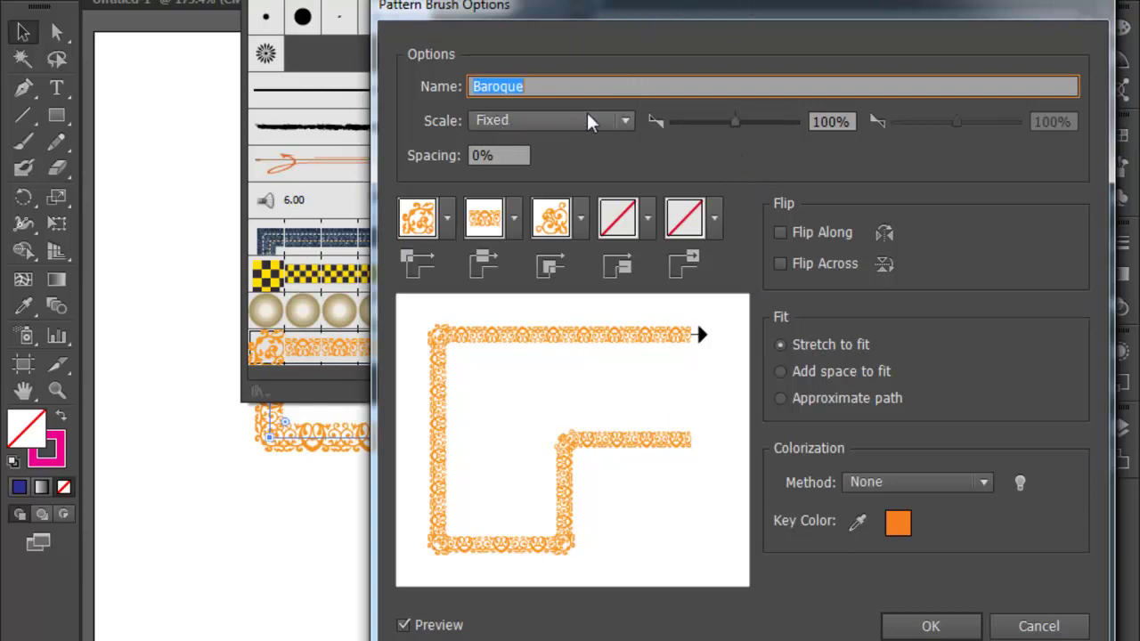
Step: Reduce the Baroque brush scale below 100% and apply it to the rectangle's existing stroke
click(625, 122)
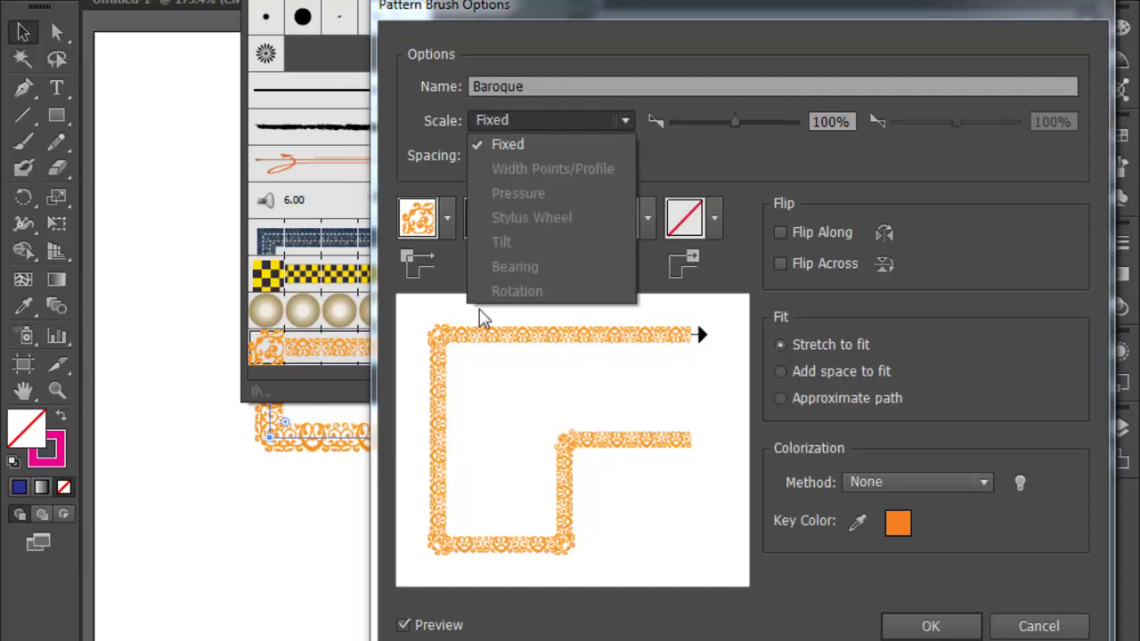
click(628, 124)
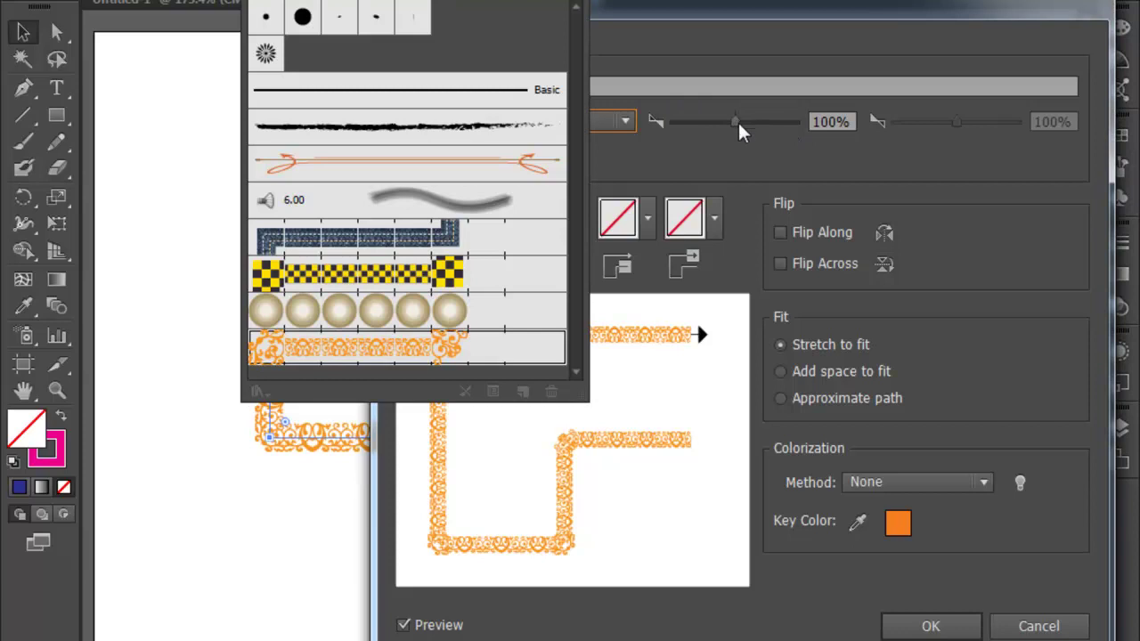
drag(739, 126, 697, 129)
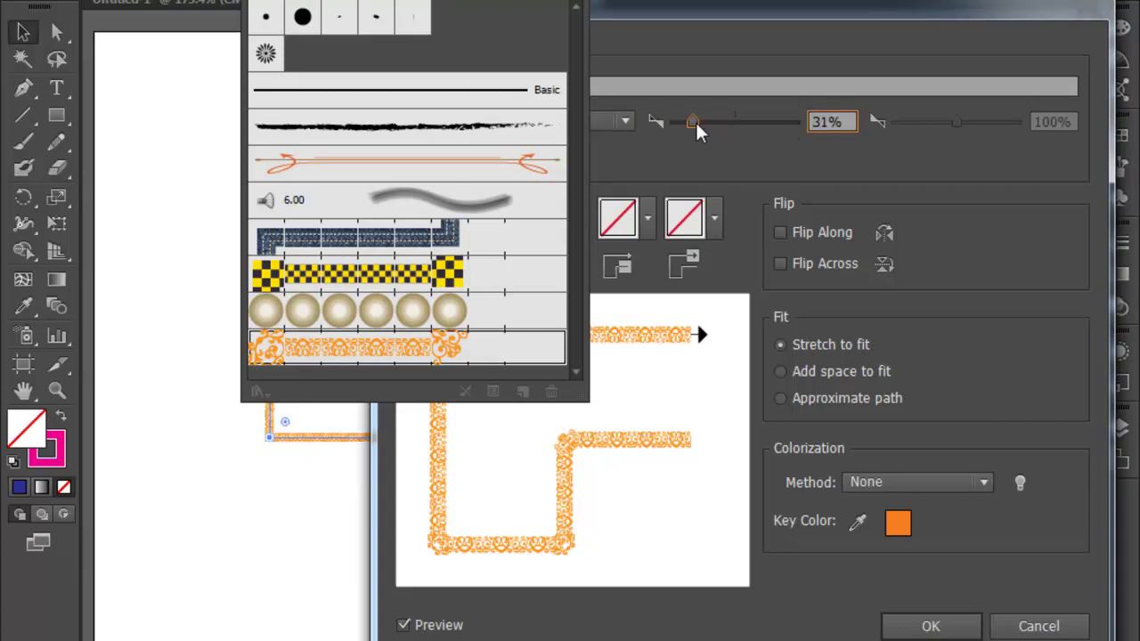
drag(687, 127, 788, 129)
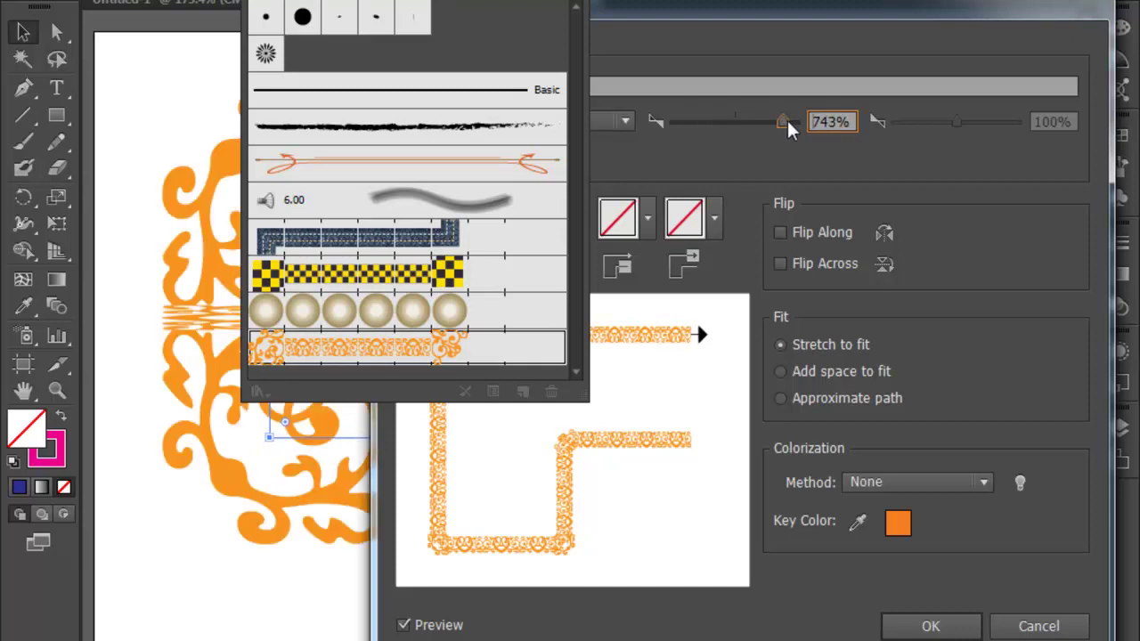
drag(788, 129, 719, 125)
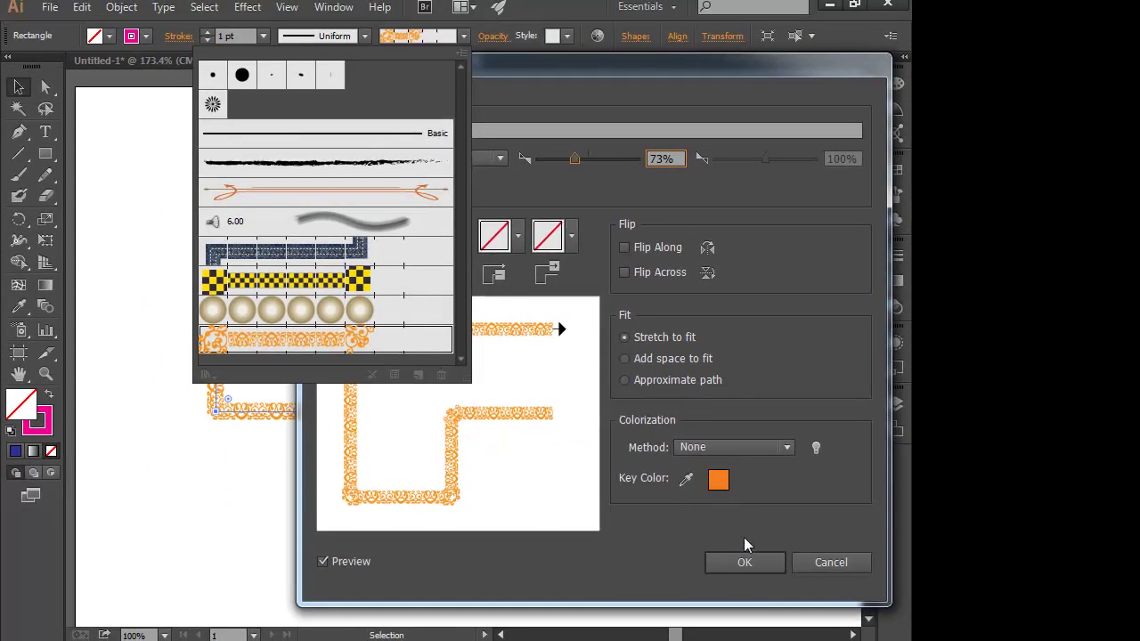
click(741, 560)
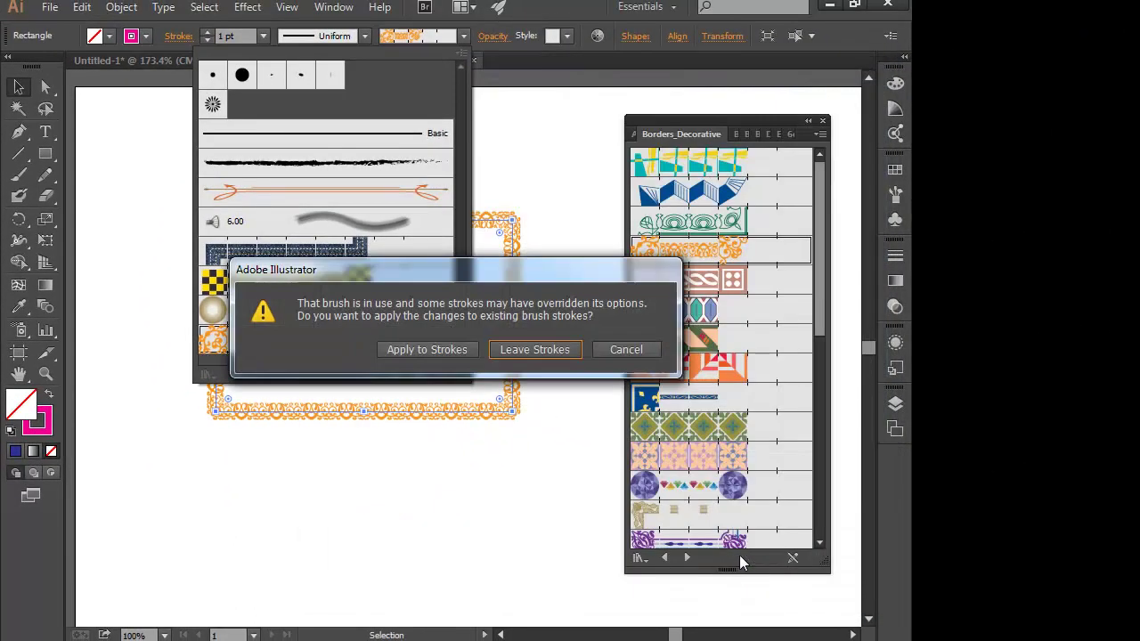
click(418, 351)
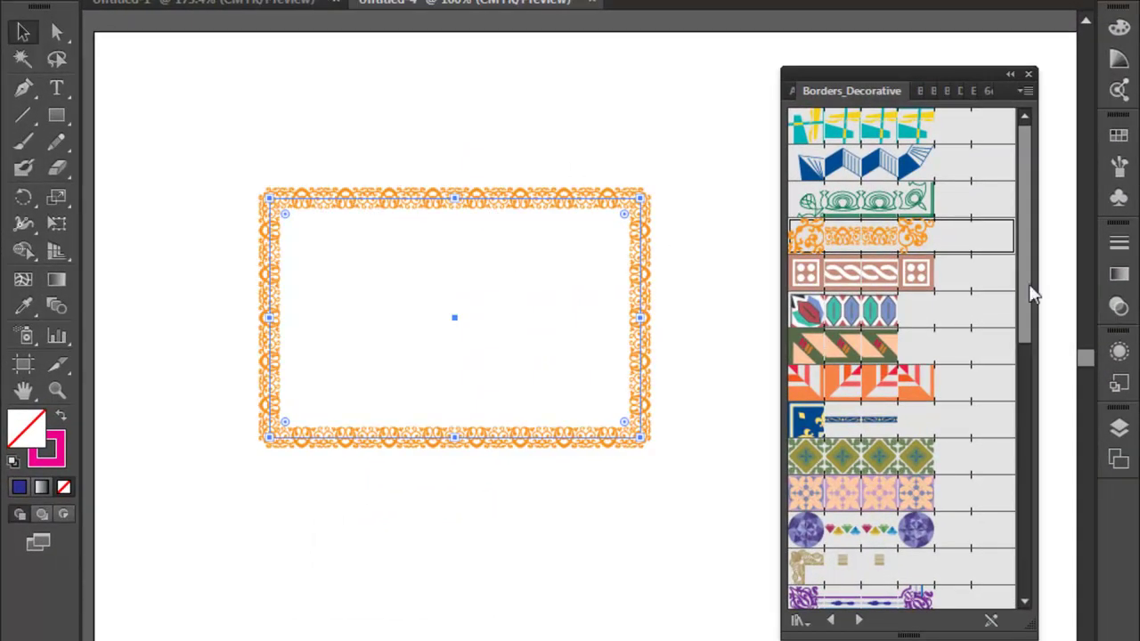
Step: Try the Gothic border, then stroke the rectangle with the yellow stained-glass border
drag(1024, 264, 1021, 423)
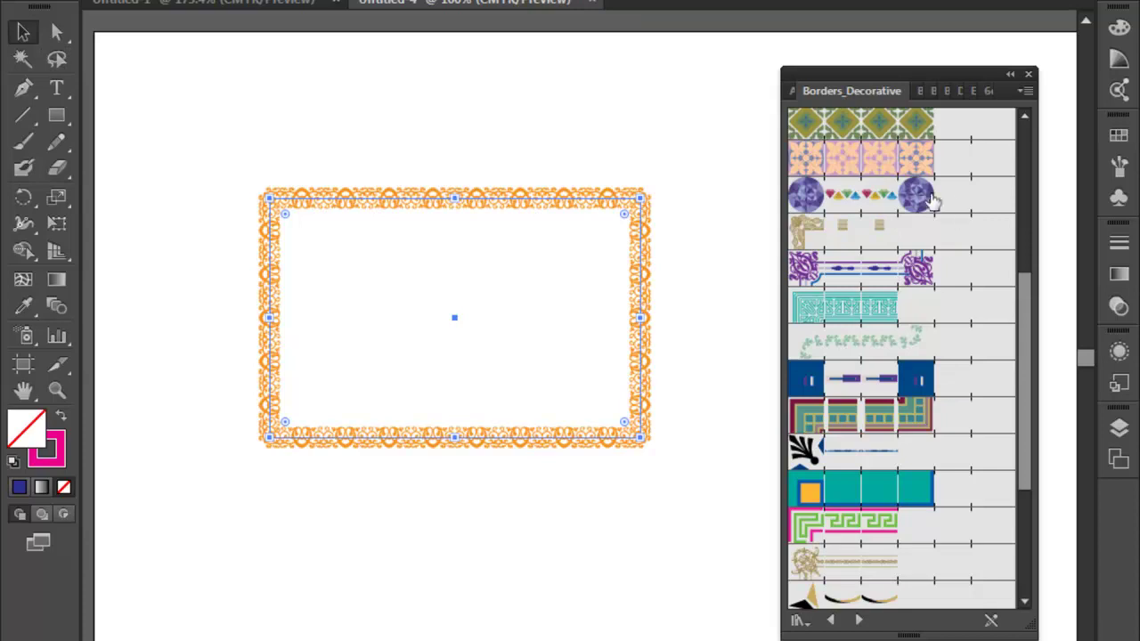
click(917, 265)
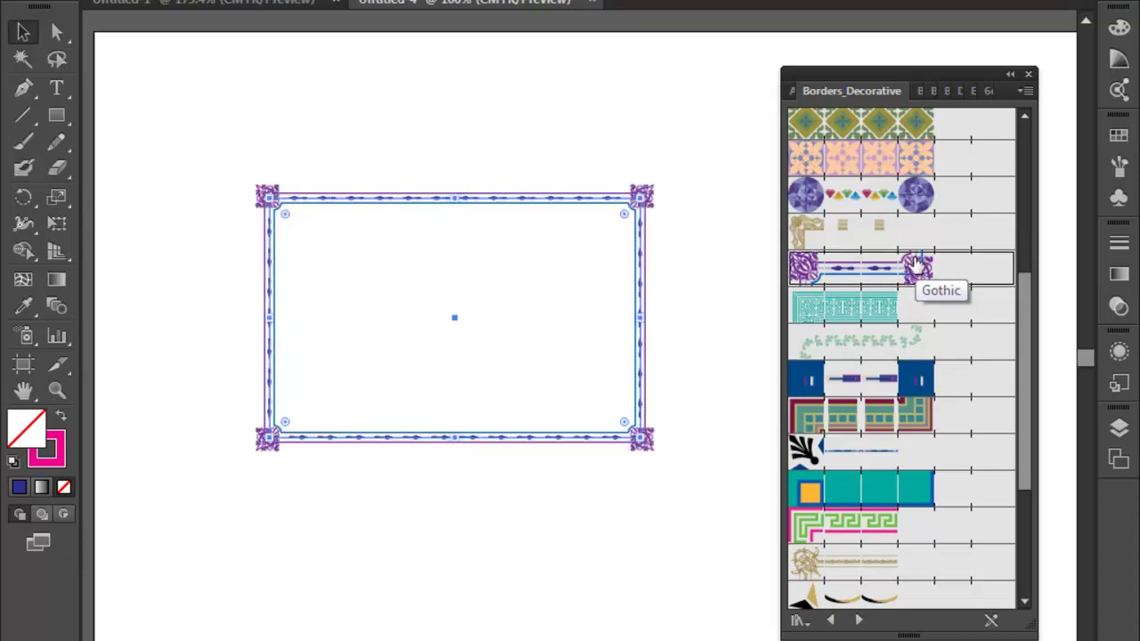
drag(1022, 315, 1021, 476)
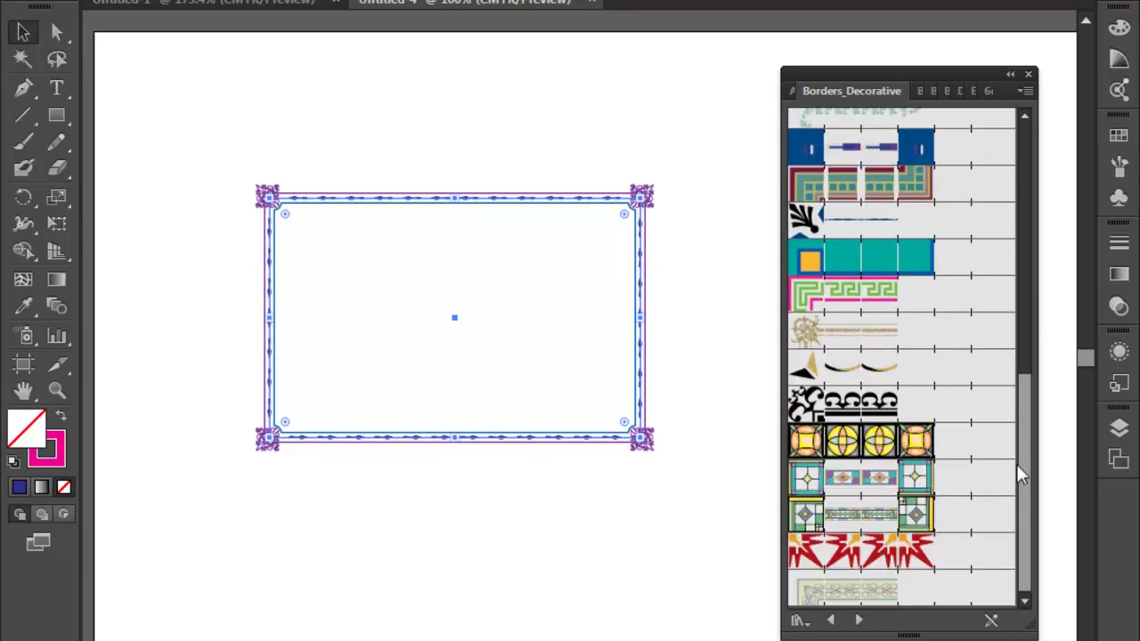
click(910, 440)
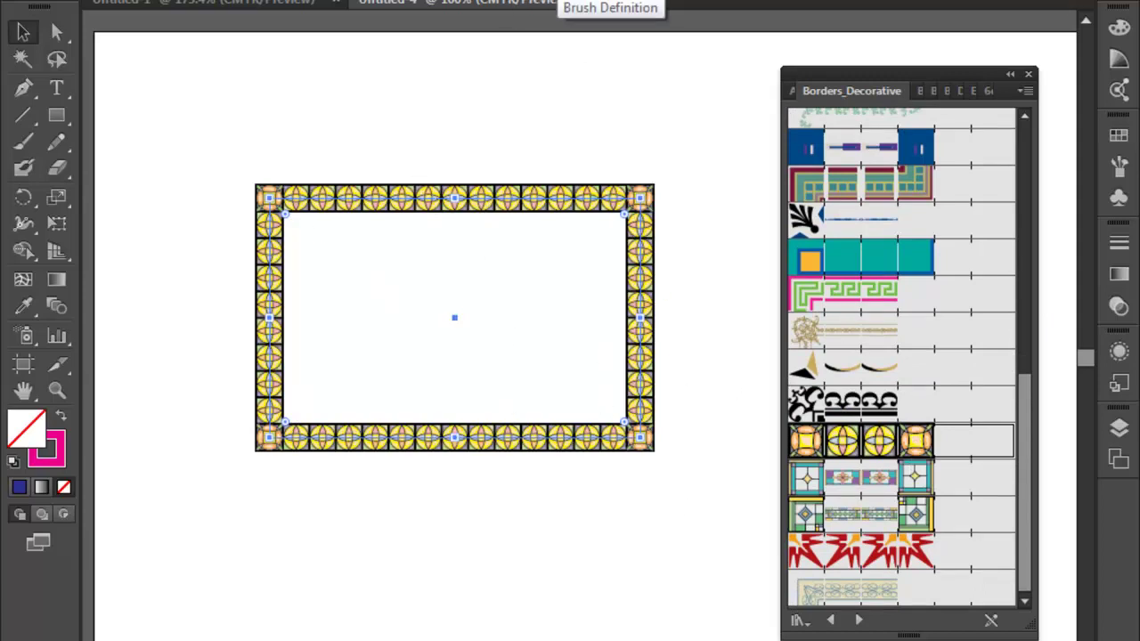
Step: Rescale the Stained Glass brush to 23% and apply it to the rectangle's existing stroke
click(581, 2)
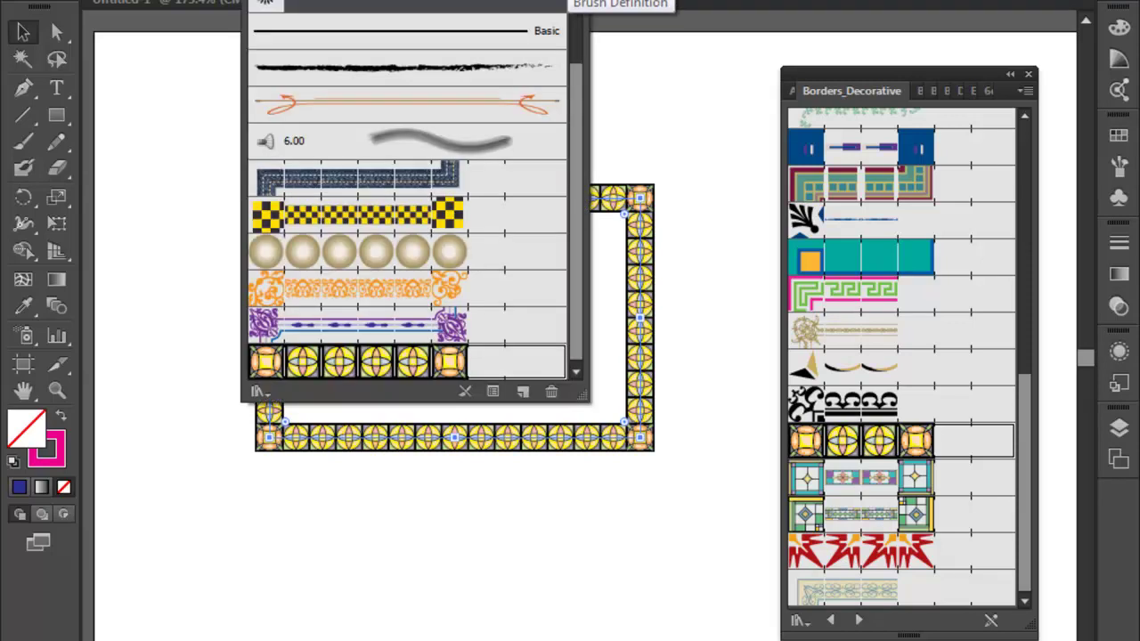
double_click(418, 361)
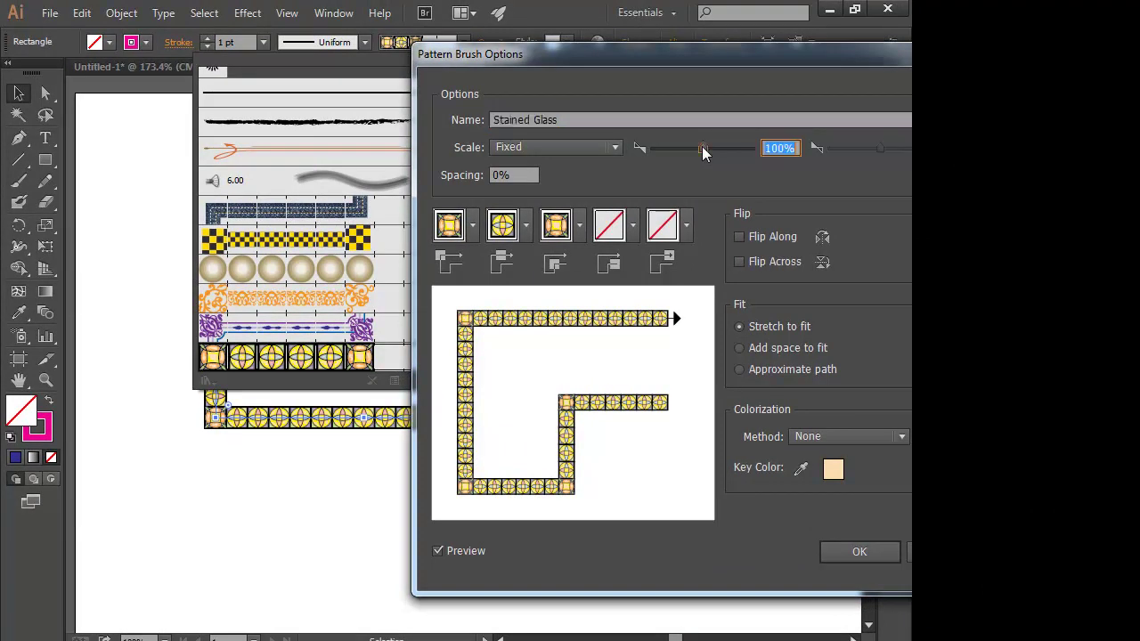
mouse_move(702, 150)
mouse_down()
mouse_move(673, 153)
mouse_move(728, 154)
mouse_move(668, 171)
mouse_up()
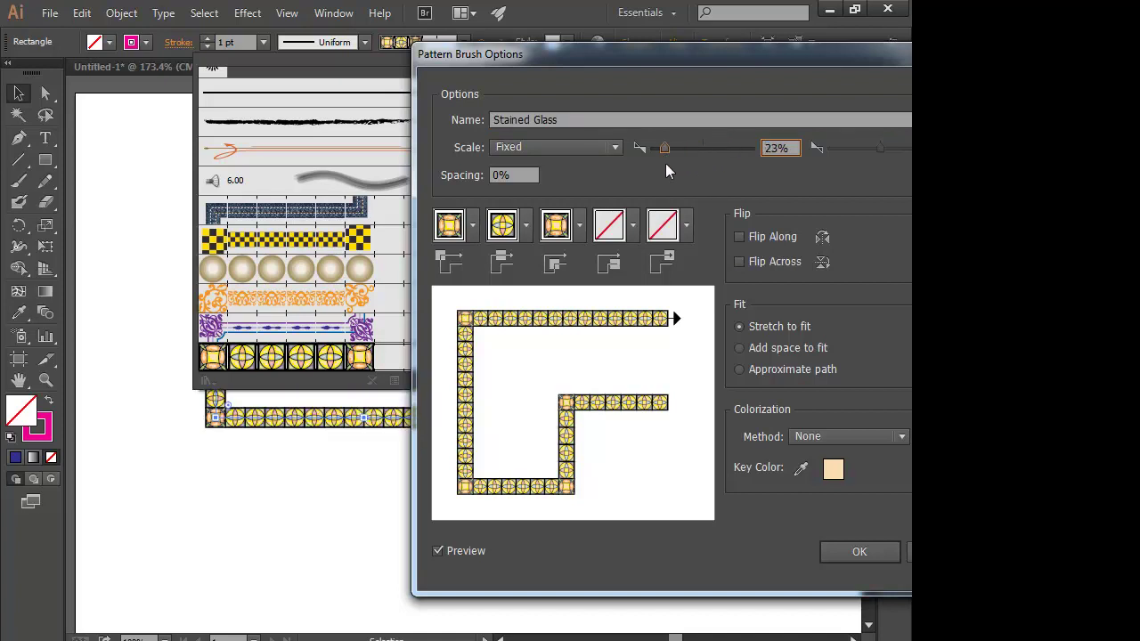
click(857, 552)
click(424, 355)
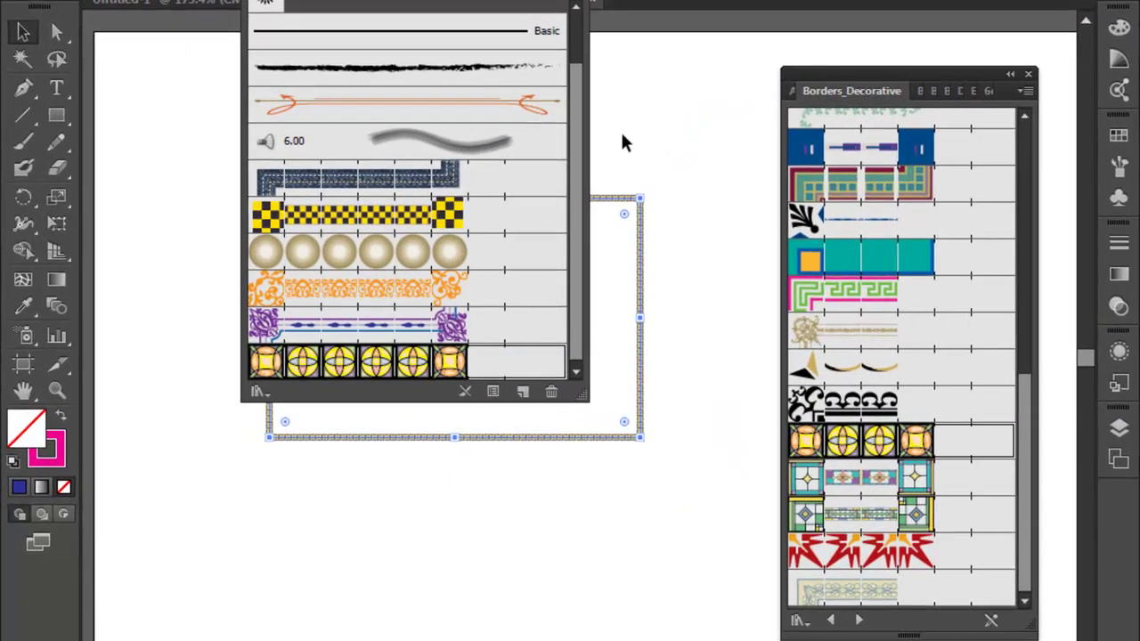
click(54, 389)
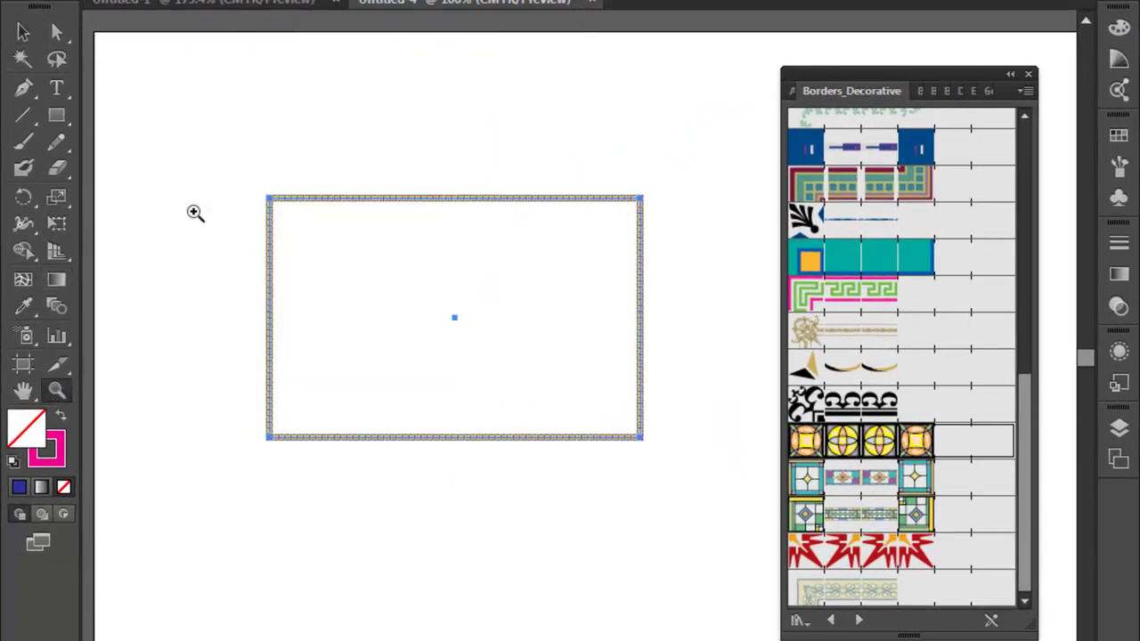
drag(282, 172, 221, 180)
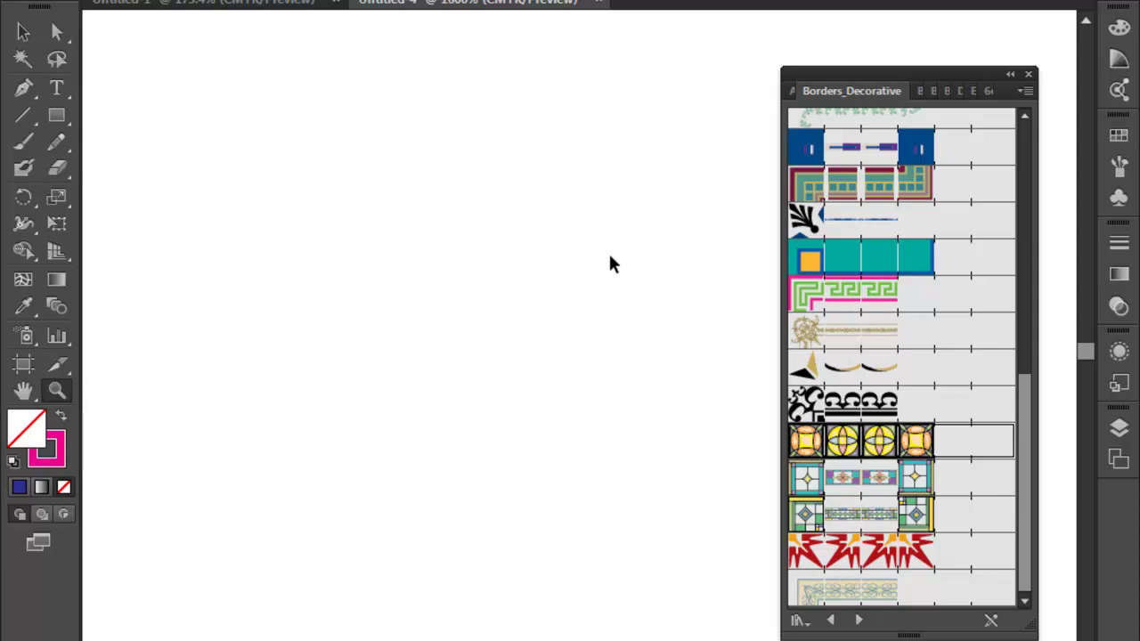
key(ctrl+minus)
key(ctrl+minus)
key(ctrl+minus)
key(ctrl+minus)
key(ctrl+minus)
key(ctrl+minus)
key(ctrl+minus)
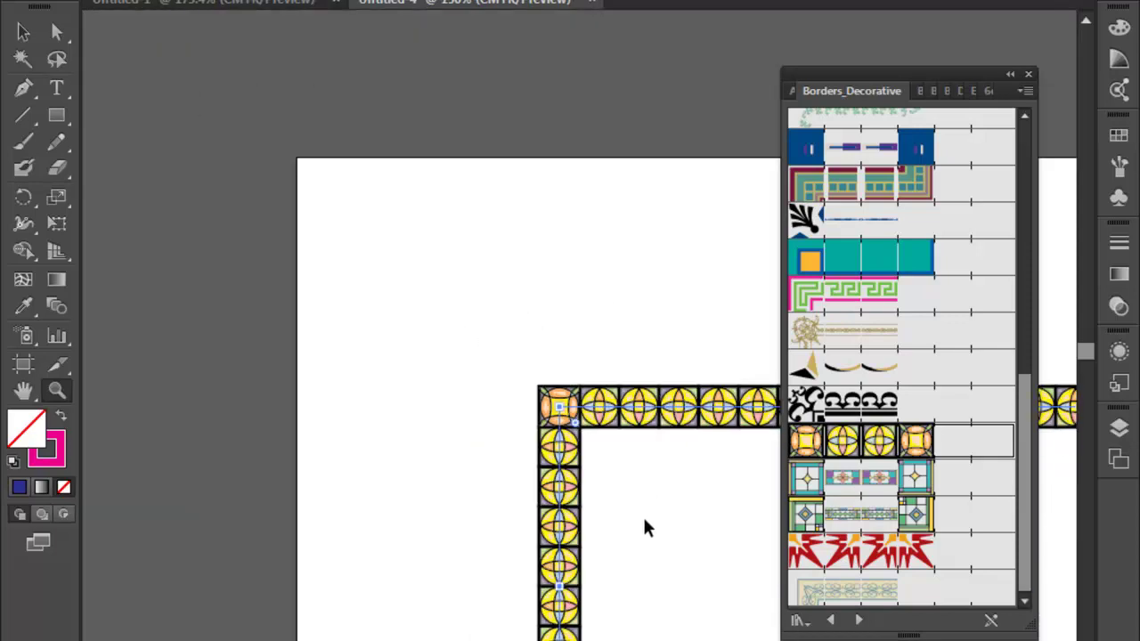
key(ctrl+minus)
mouse_move(653, 483)
mouse_down()
mouse_move(478, 377)
mouse_move(382, 295)
mouse_move(366, 300)
mouse_up()
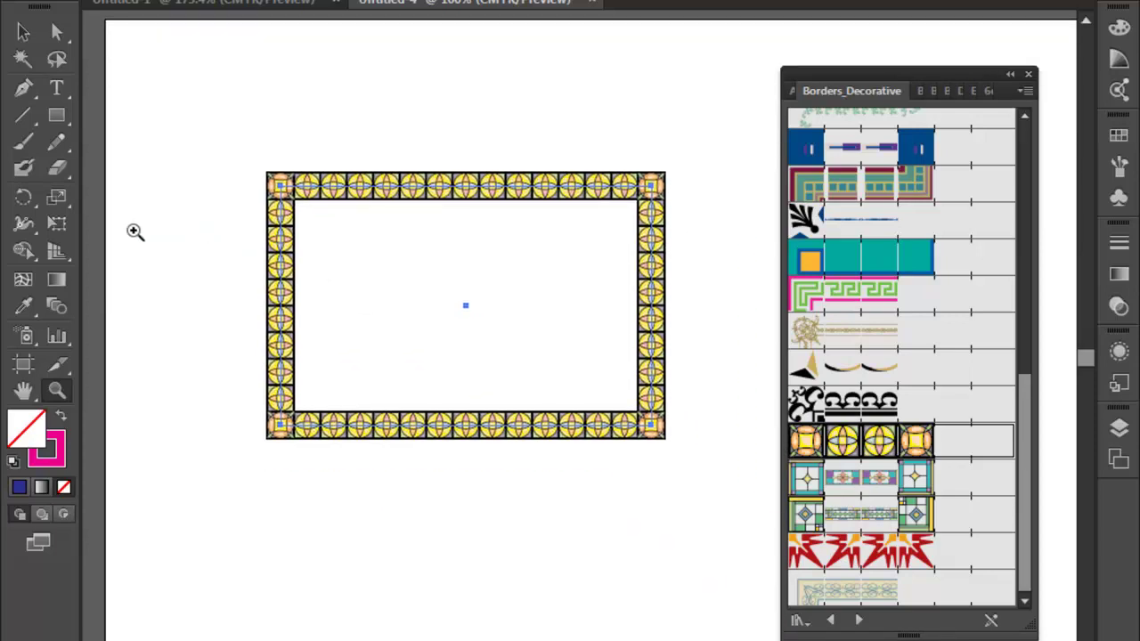
mouse_move(213, 144)
mouse_down()
mouse_move(456, 440)
mouse_move(702, 476)
mouse_up()
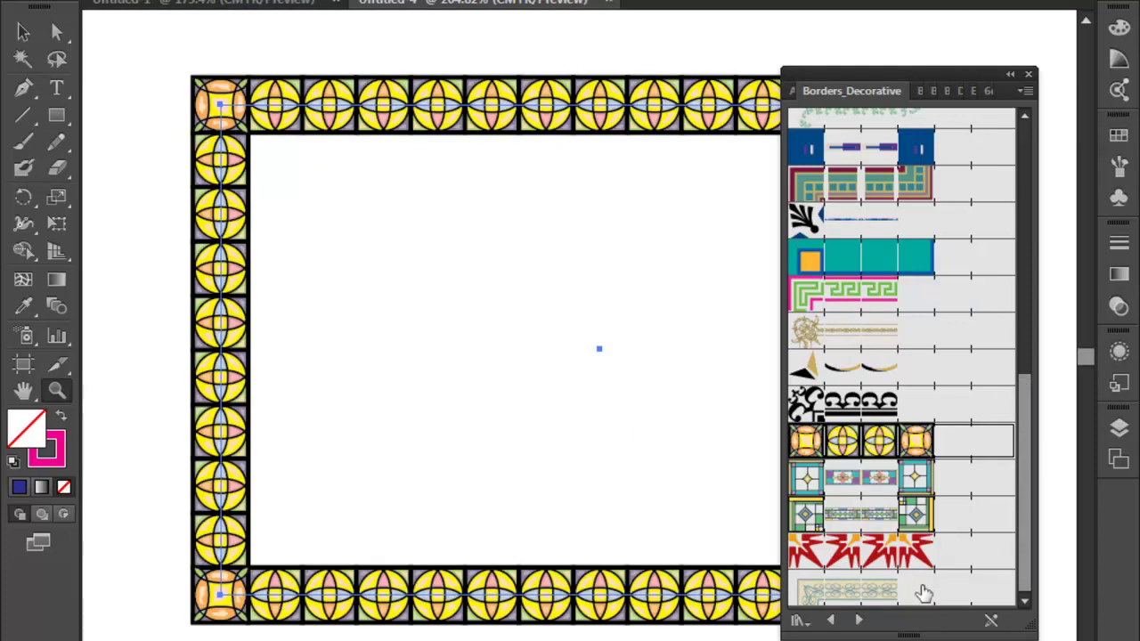
Step: Load the Borders_Frames library and frame the rectangle with Oak after trying Tribeveled
click(859, 619)
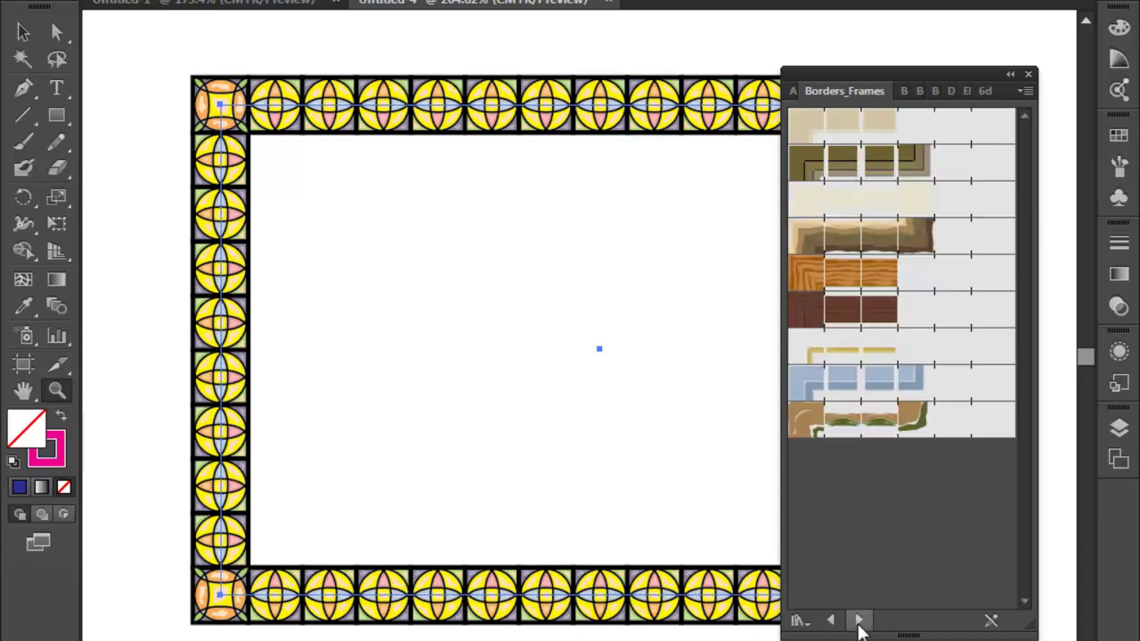
click(891, 163)
click(868, 285)
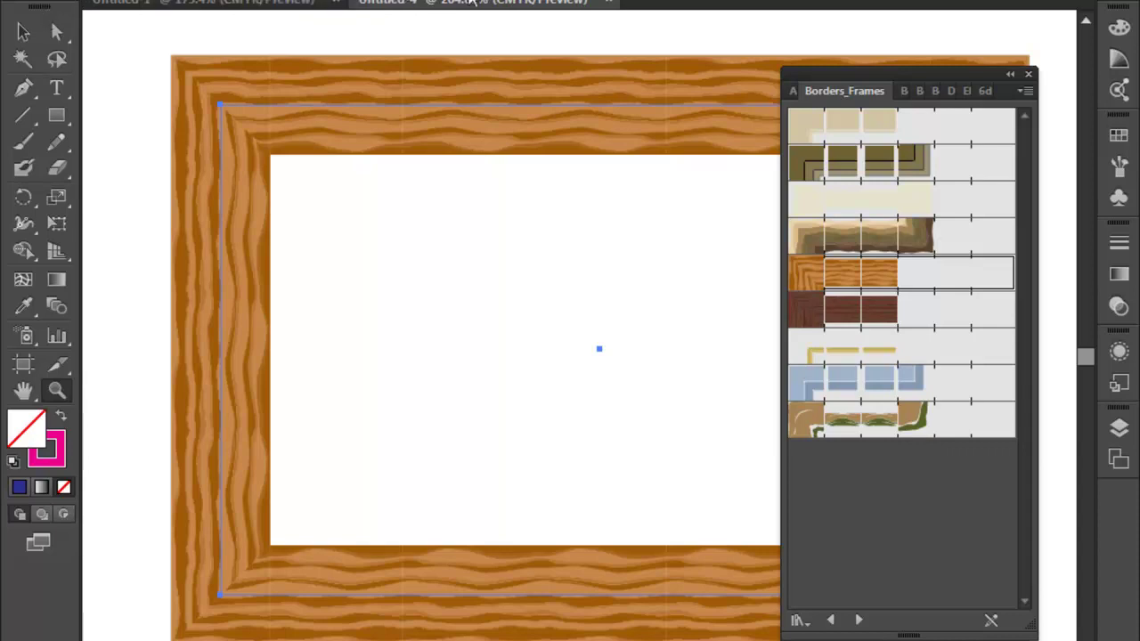
click(574, 1)
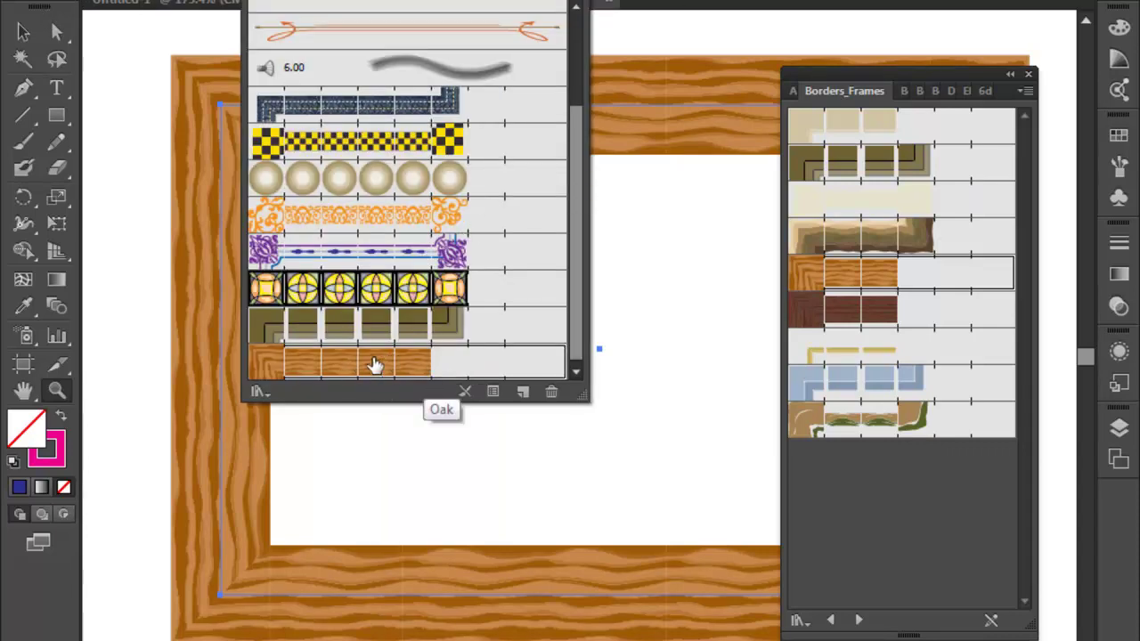
scroll(577, 190, down, 1)
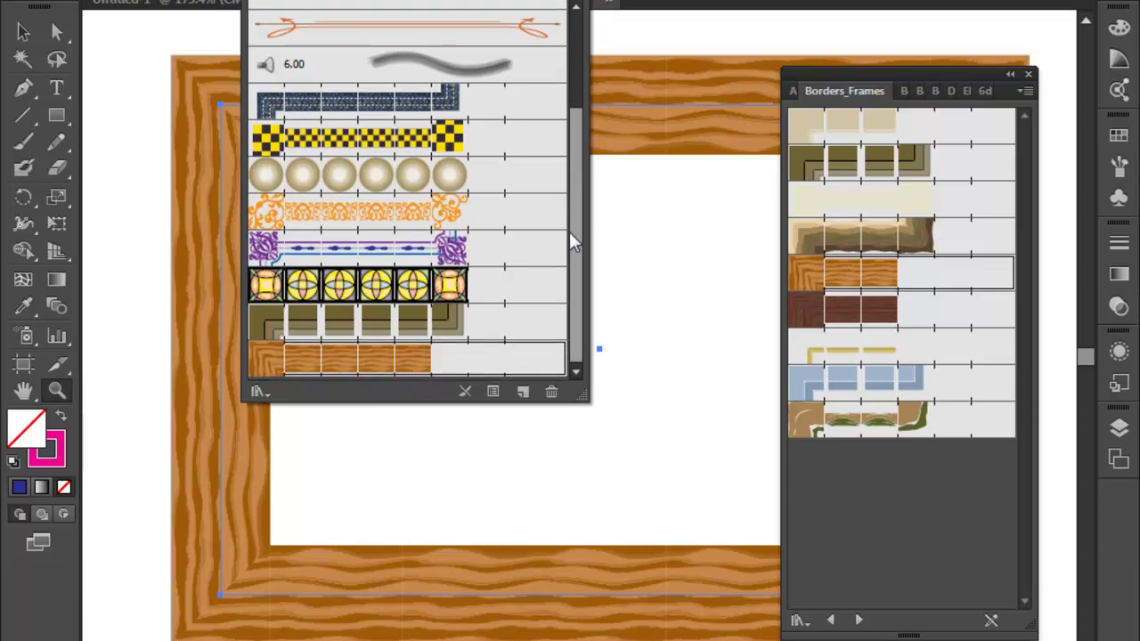
Step: Set the Oak brush to 57% scale with a Pompadour side tile, keeping the wood corner tile
double_click(392, 356)
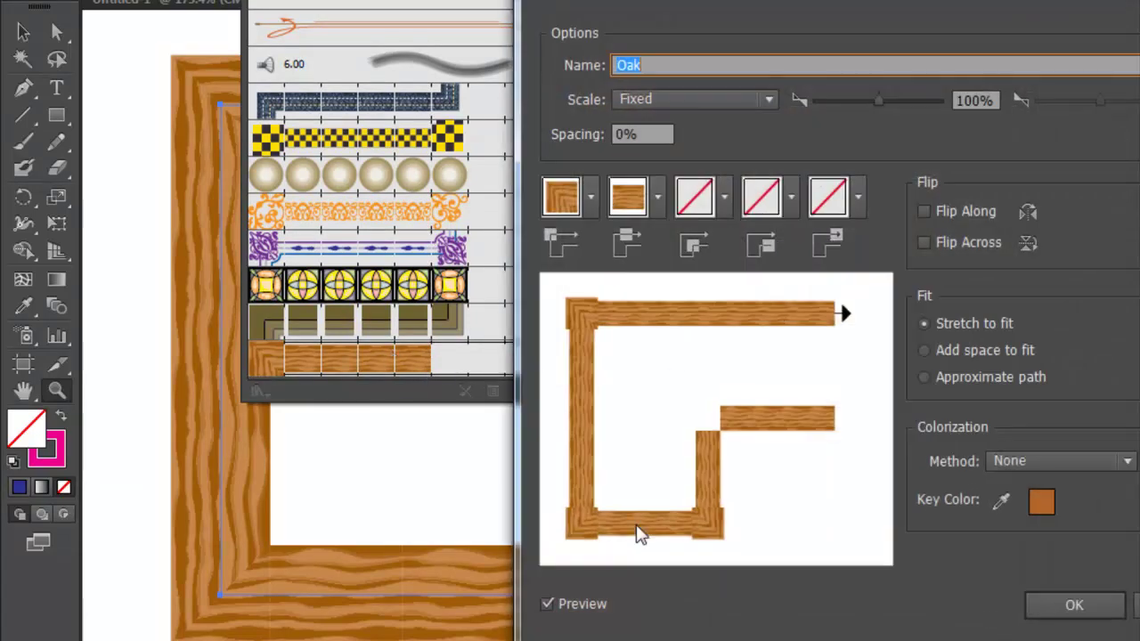
drag(878, 98, 834, 101)
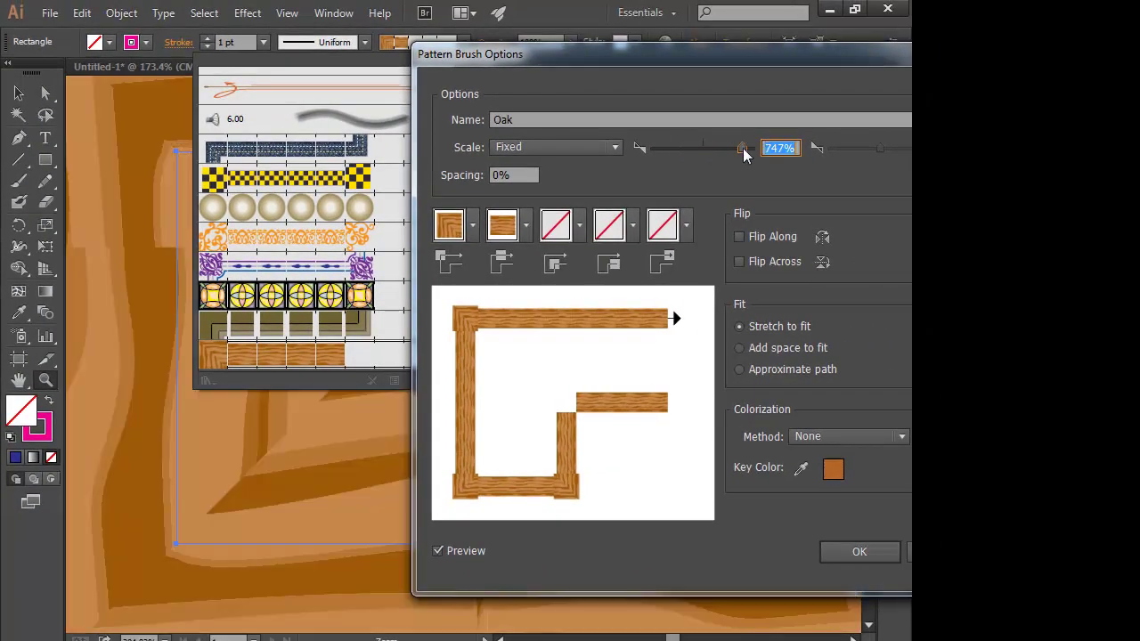
drag(743, 148, 680, 152)
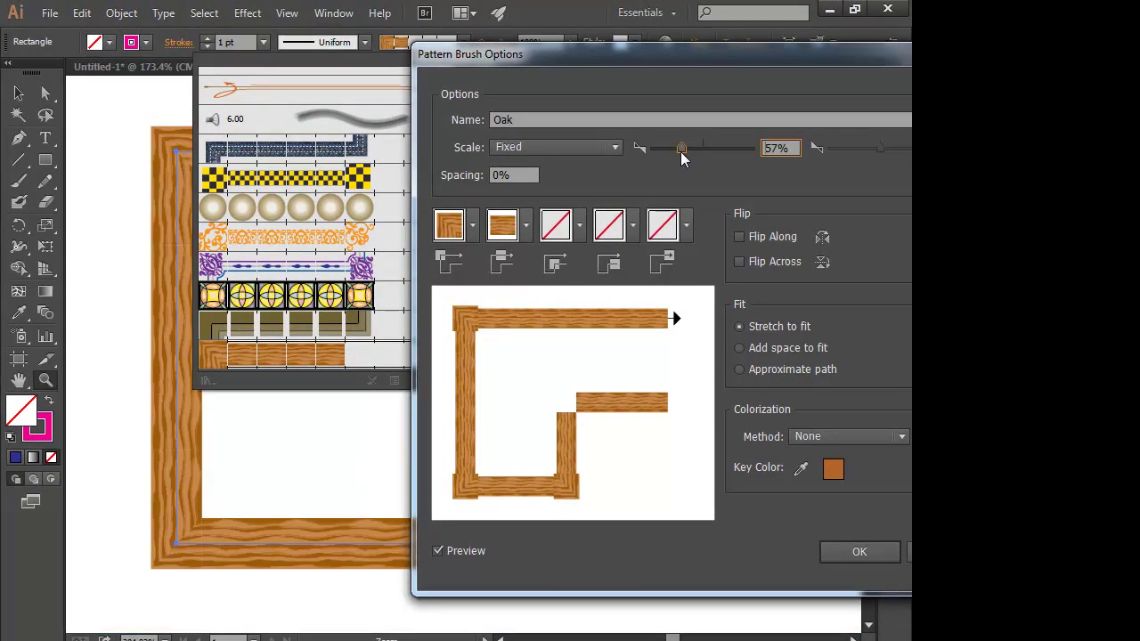
mouse_move(710, 55)
mouse_down()
mouse_move(540, 55)
mouse_move(601, 44)
mouse_up()
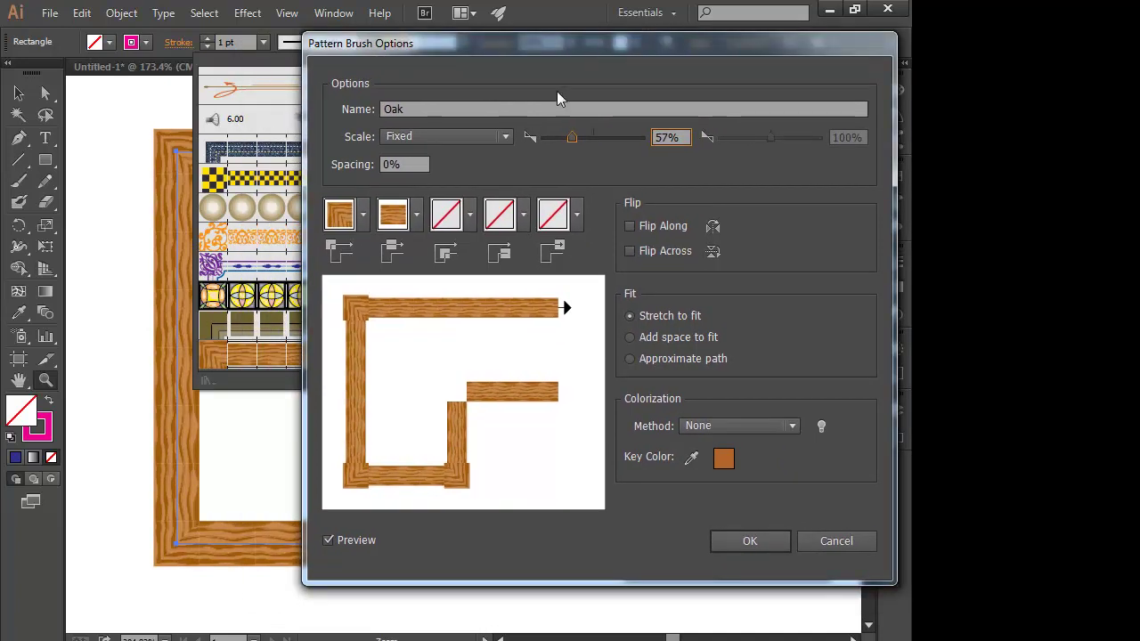
click(417, 218)
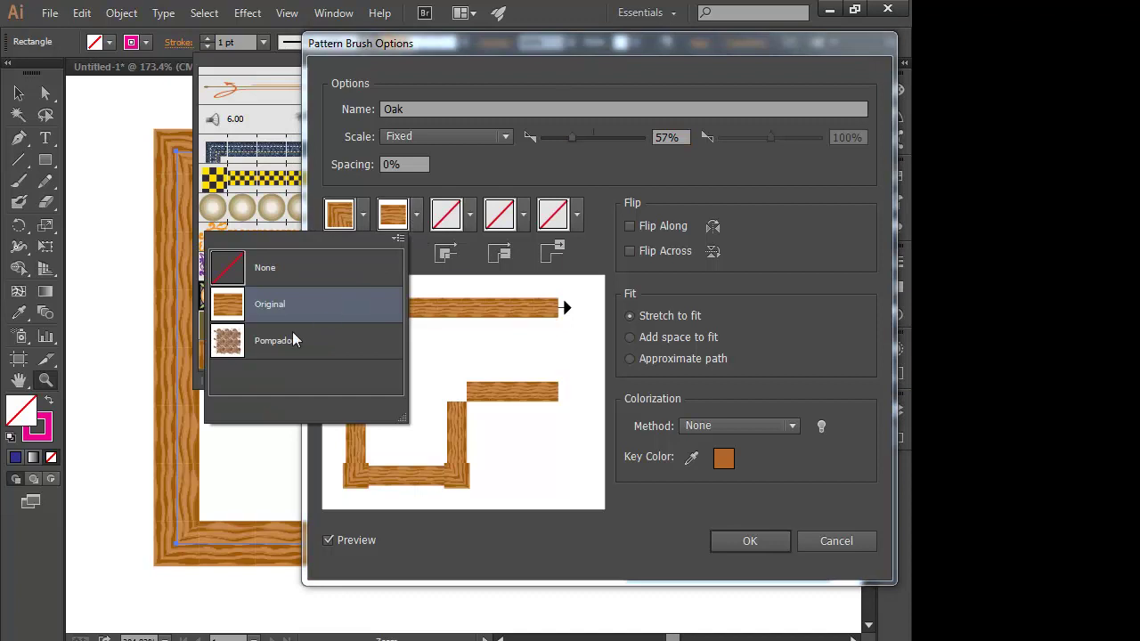
key(Escape)
click(364, 219)
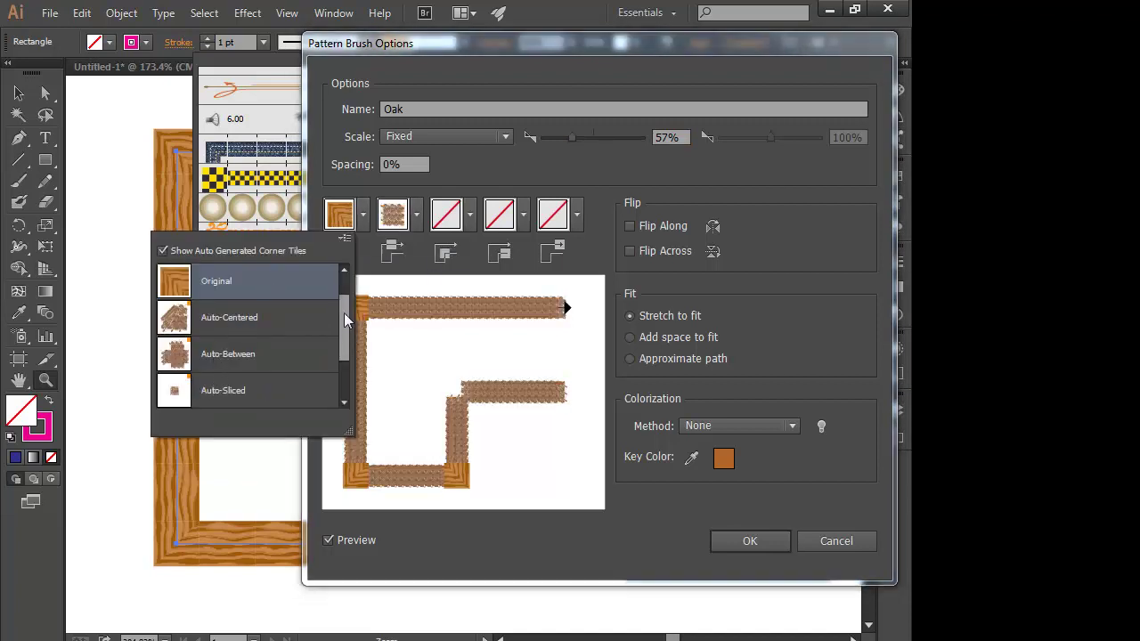
mouse_move(347, 325)
mouse_down()
mouse_move(347, 360)
mouse_move(361, 314)
mouse_move(349, 267)
mouse_up()
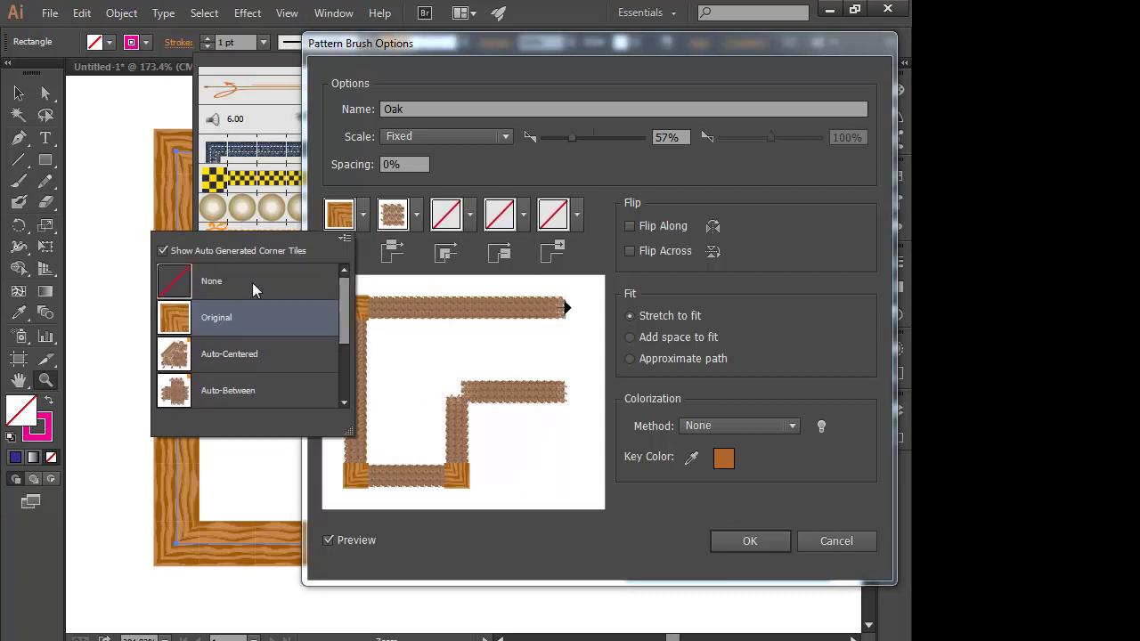
click(365, 227)
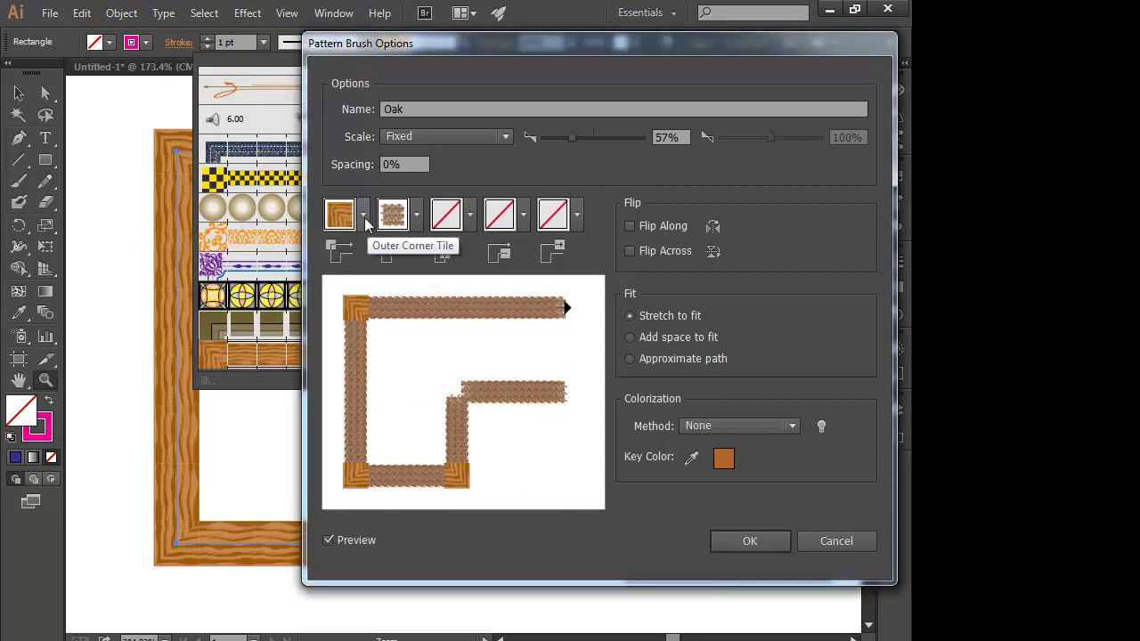
click(767, 545)
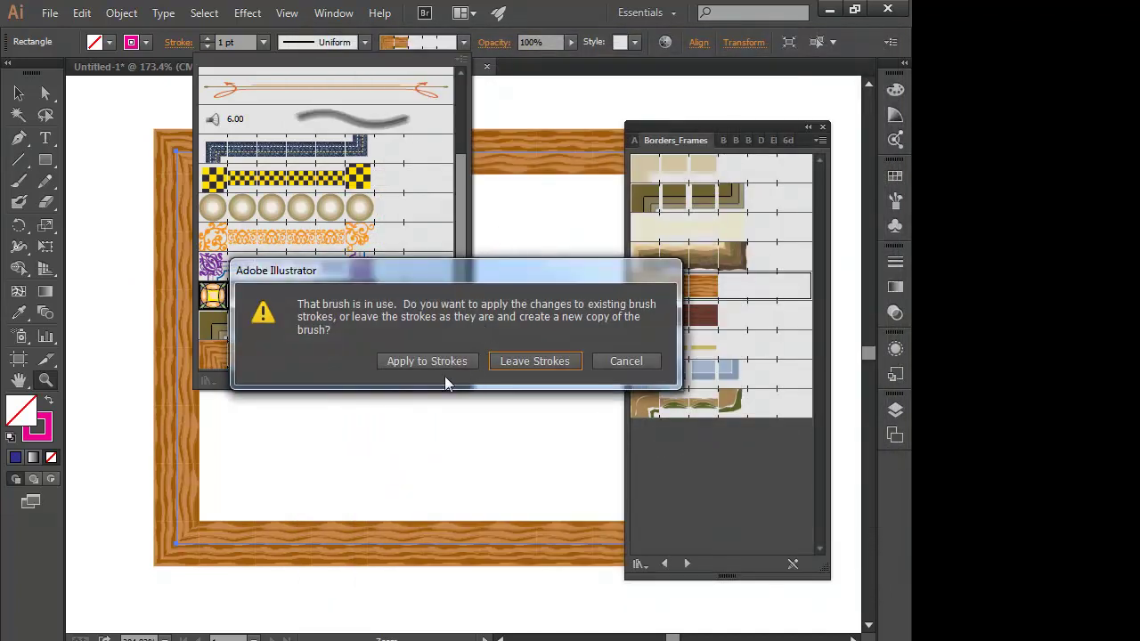
Step: Apply the Oak changes to the frame, then rescale Oak to 35% and update the stroke
click(419, 361)
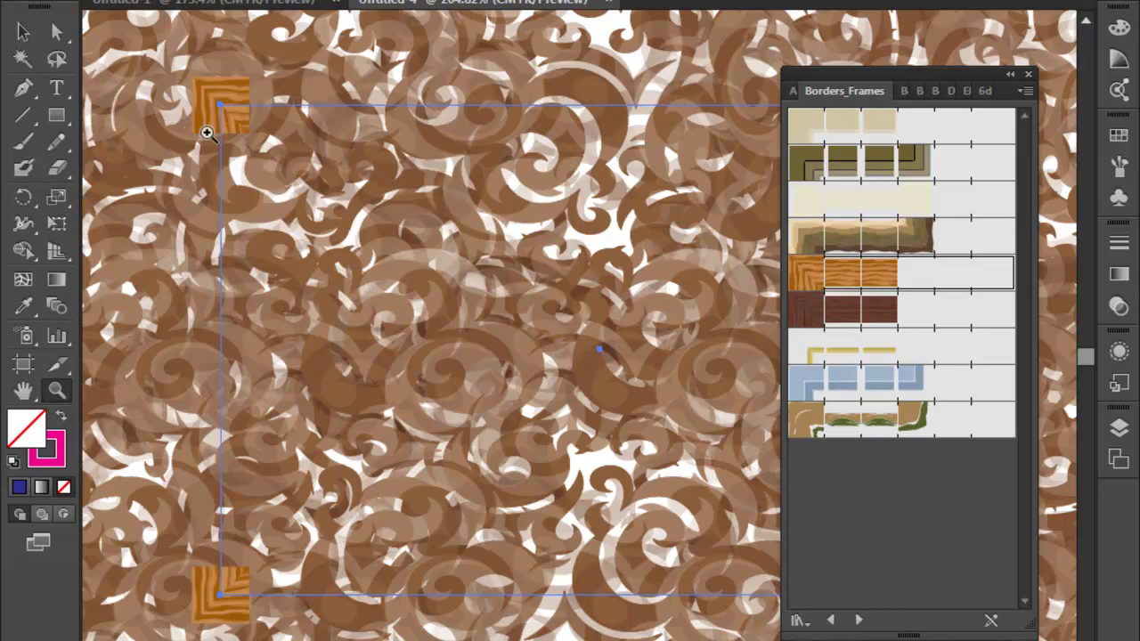
scroll(290, 151, down, 5)
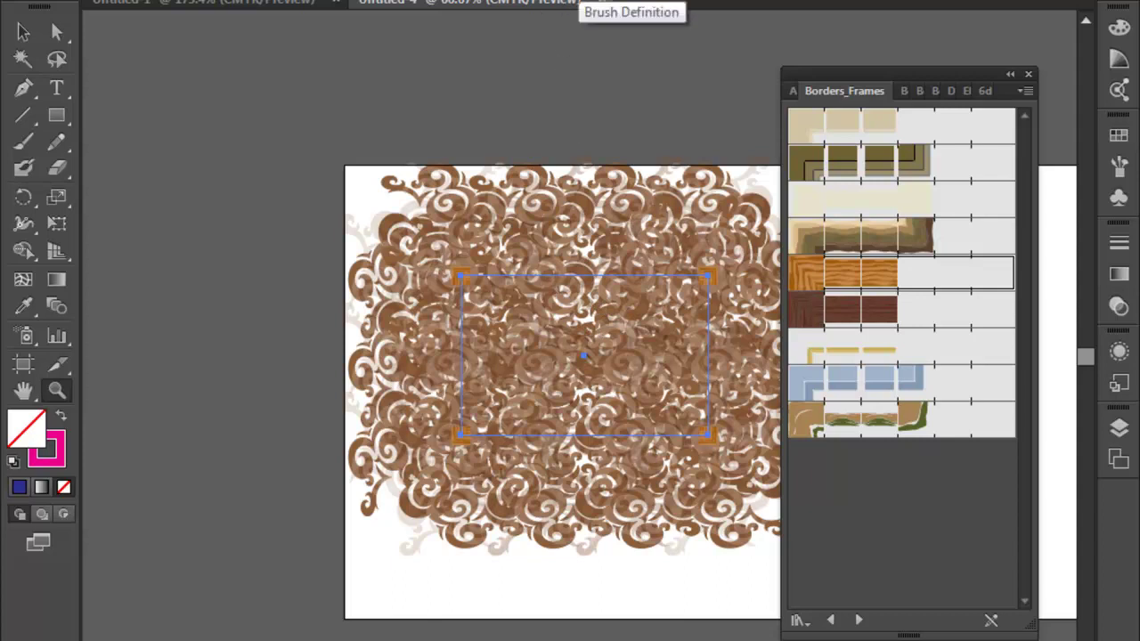
click(583, 3)
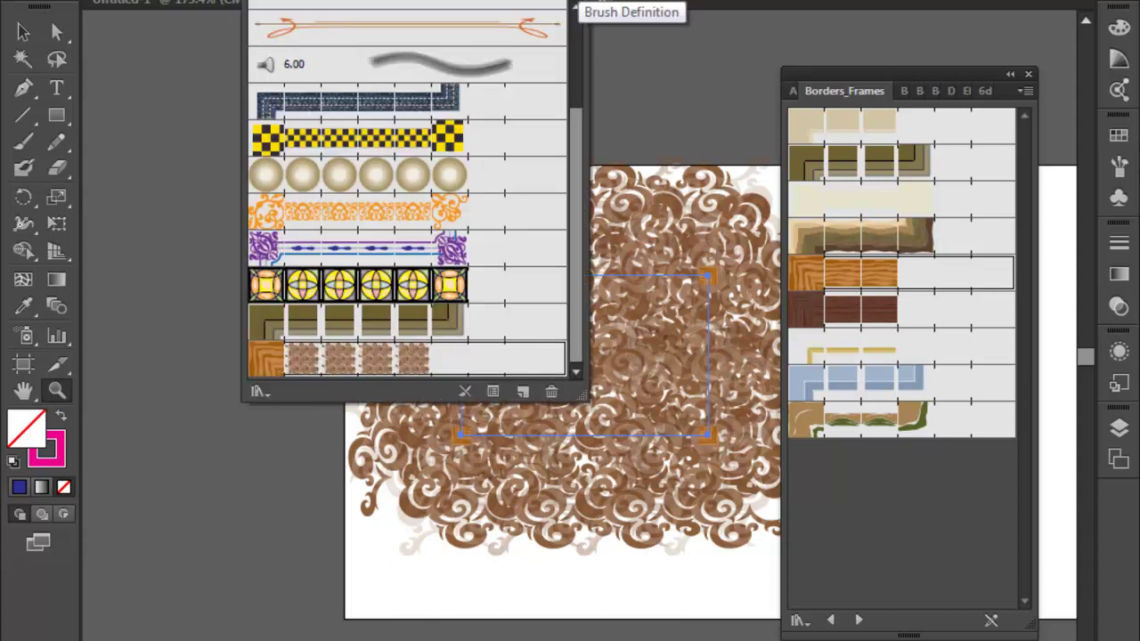
double_click(361, 363)
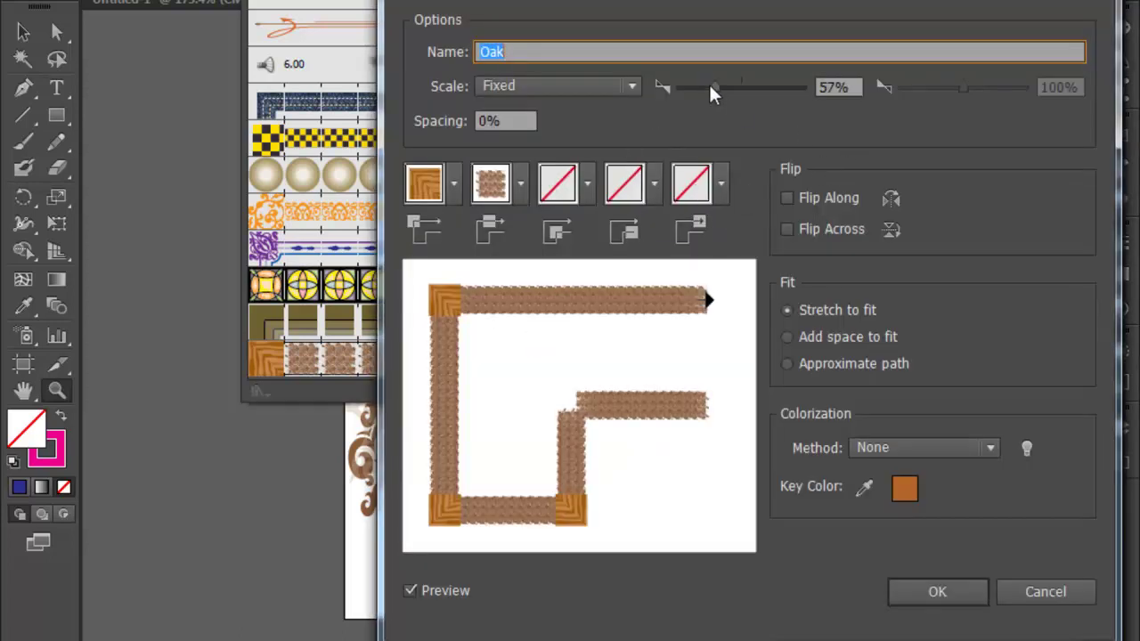
drag(713, 84, 703, 91)
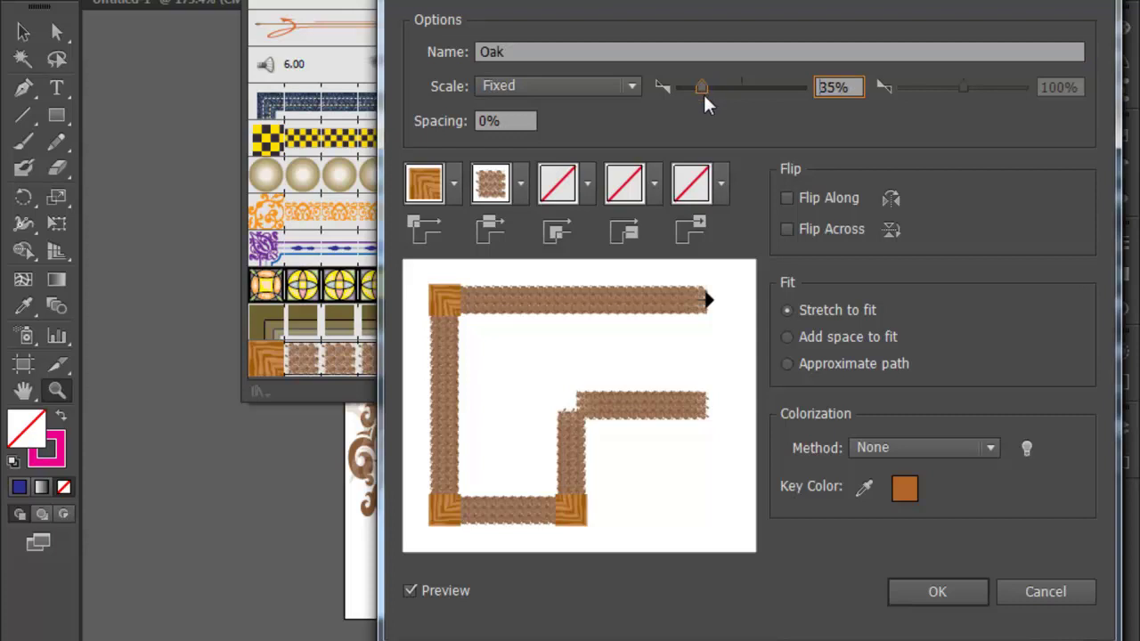
click(935, 586)
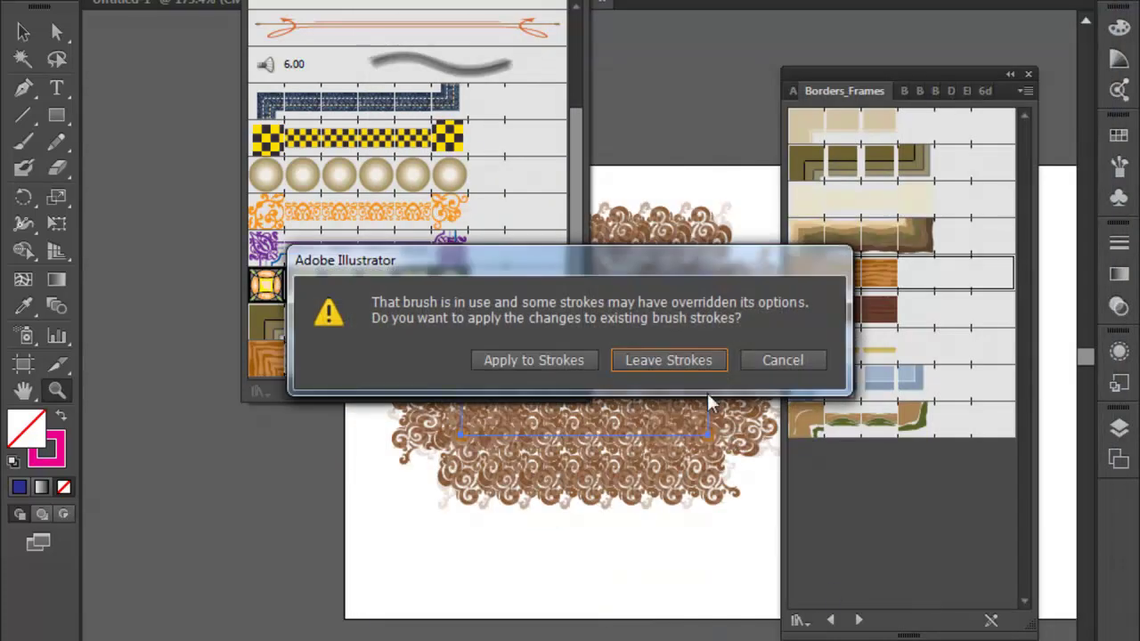
click(546, 360)
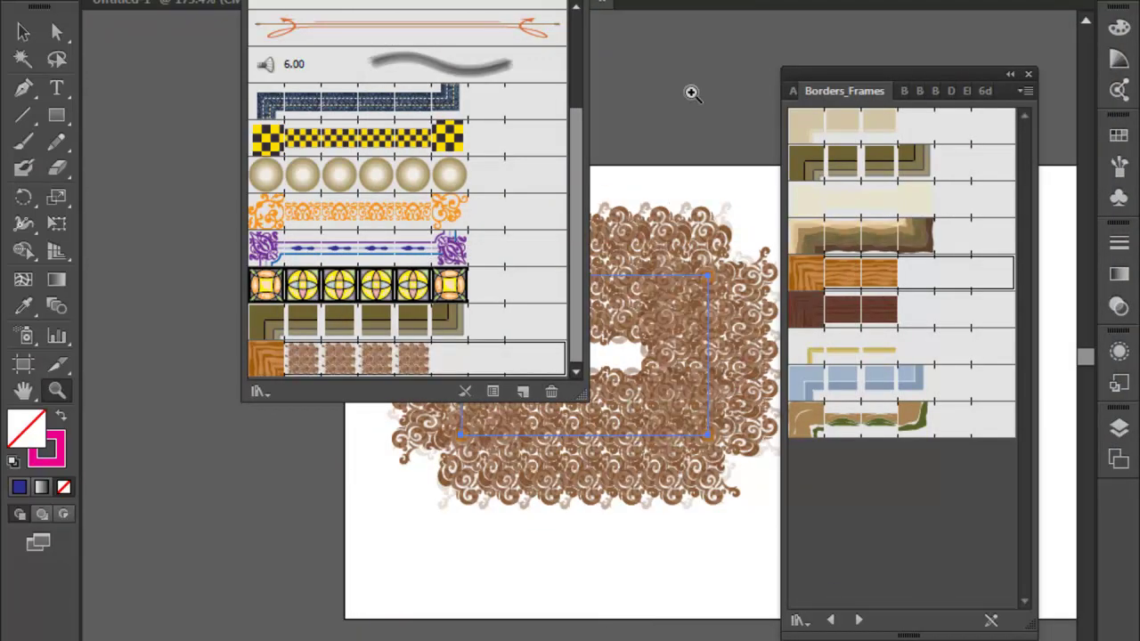
Step: Delete the Oak-framed rectangle so the artboard is blank
key(F5)
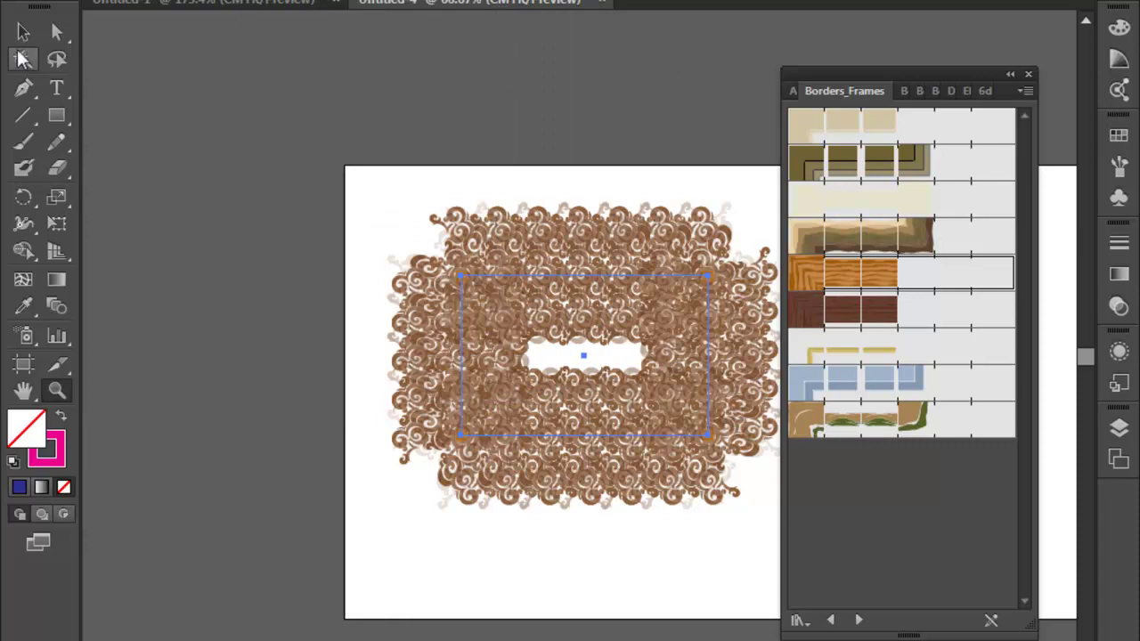
click(24, 32)
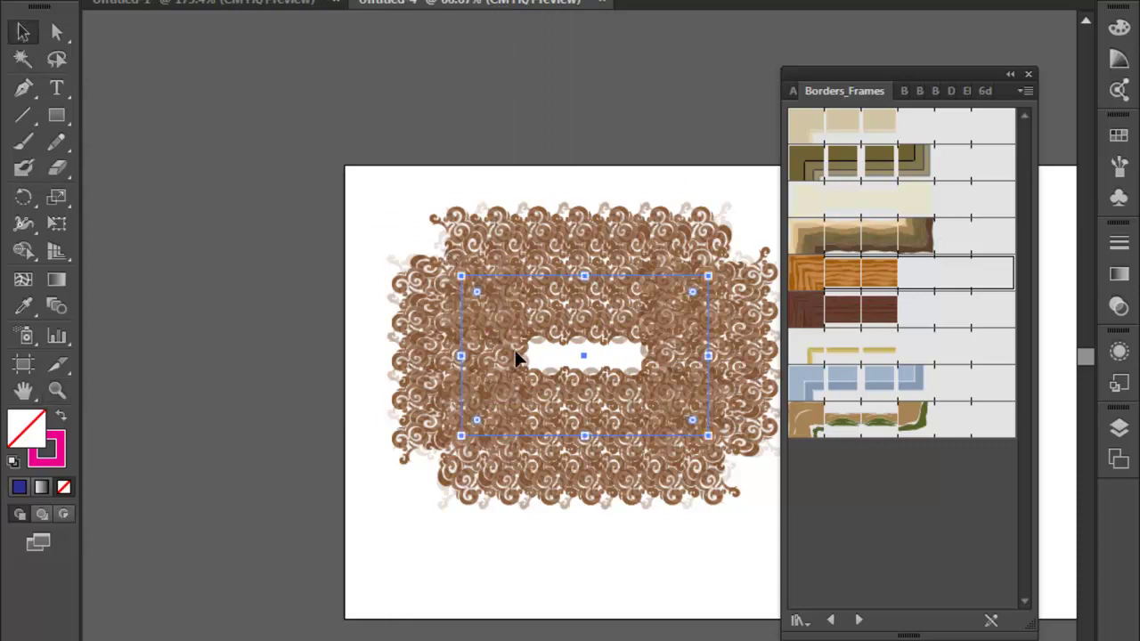
key(Delete)
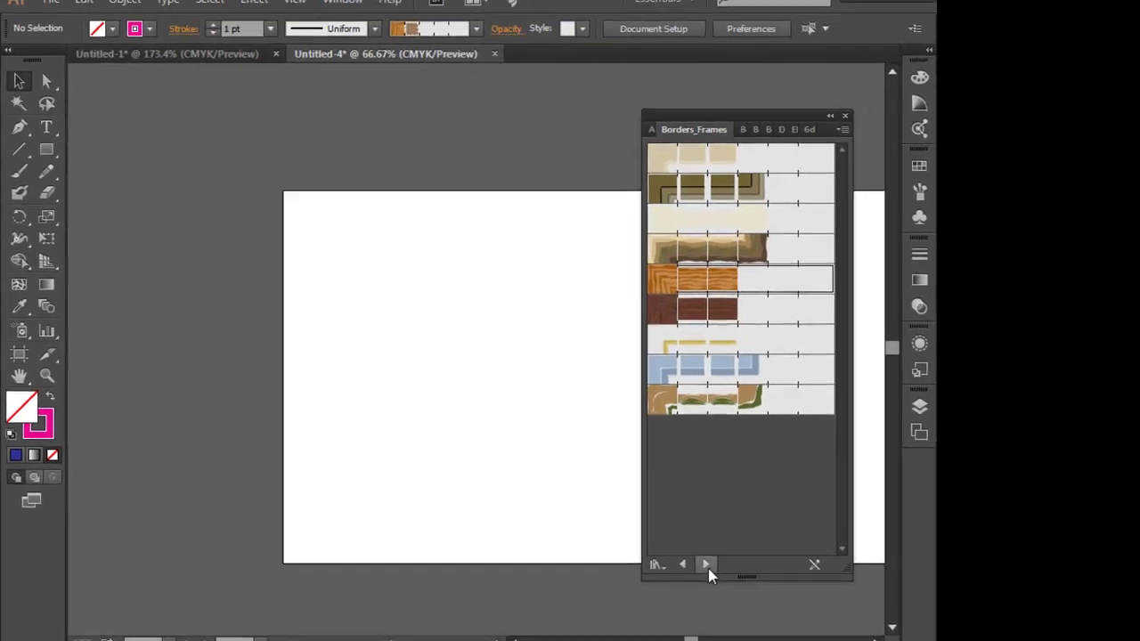
Step: Load Borders_Geometric, fit the artboard, and draw a horizontal line across its upper half
click(688, 562)
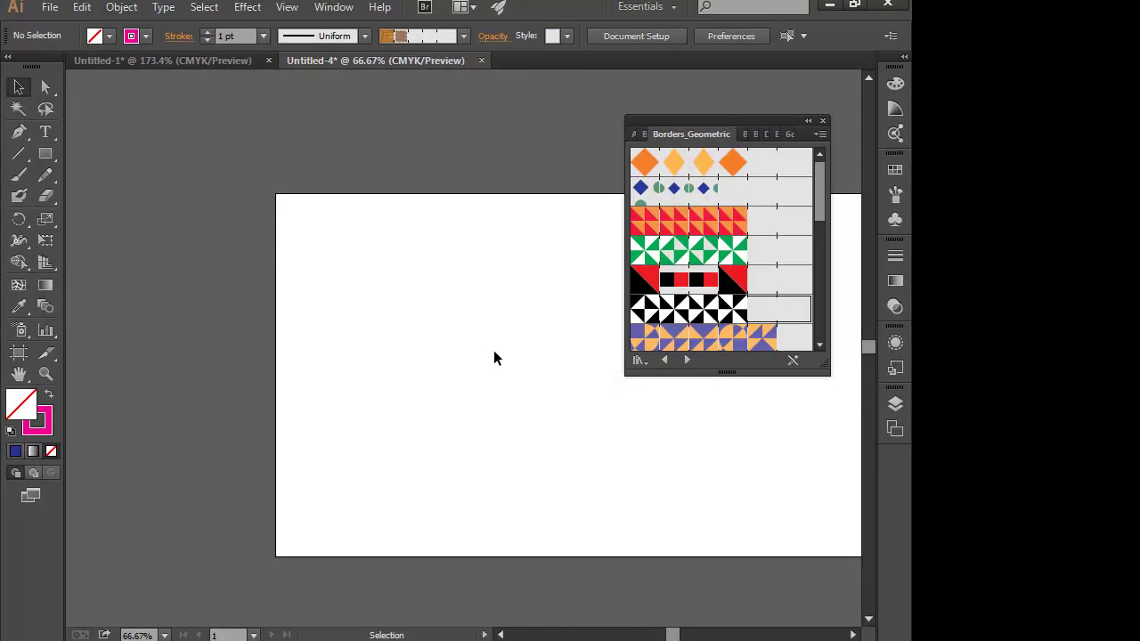
key(ctrl+0)
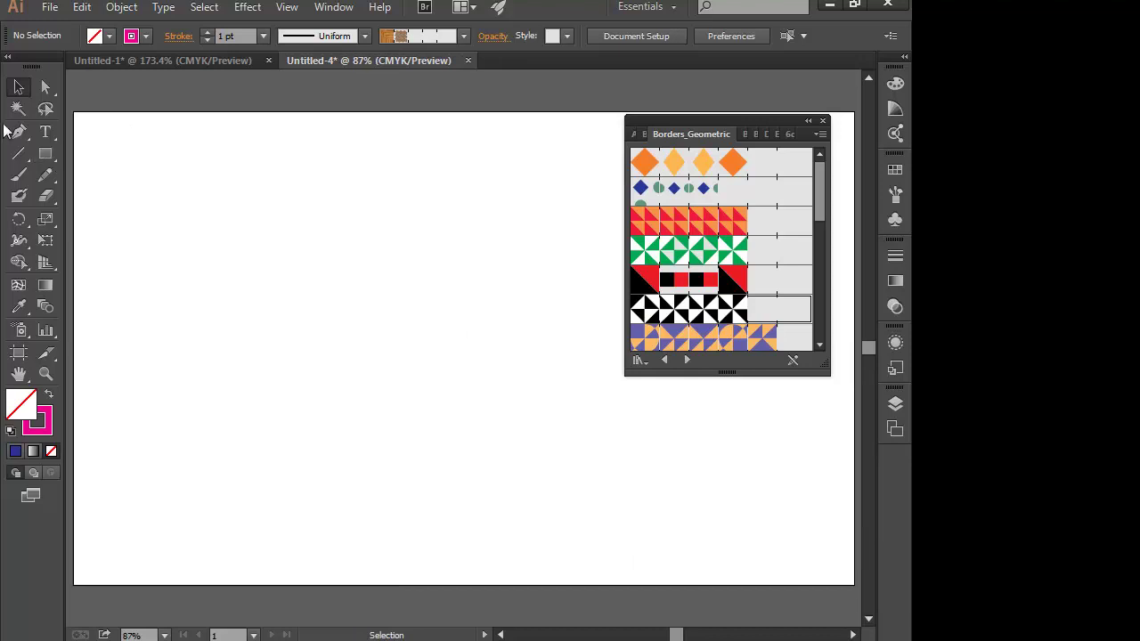
click(20, 154)
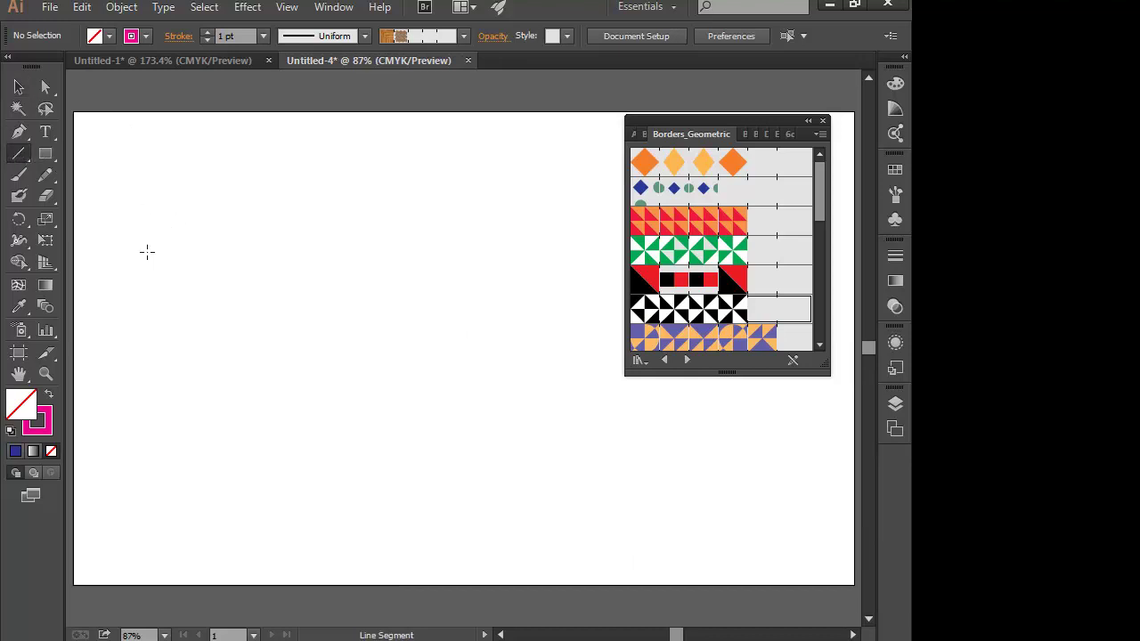
drag(144, 261, 578, 261)
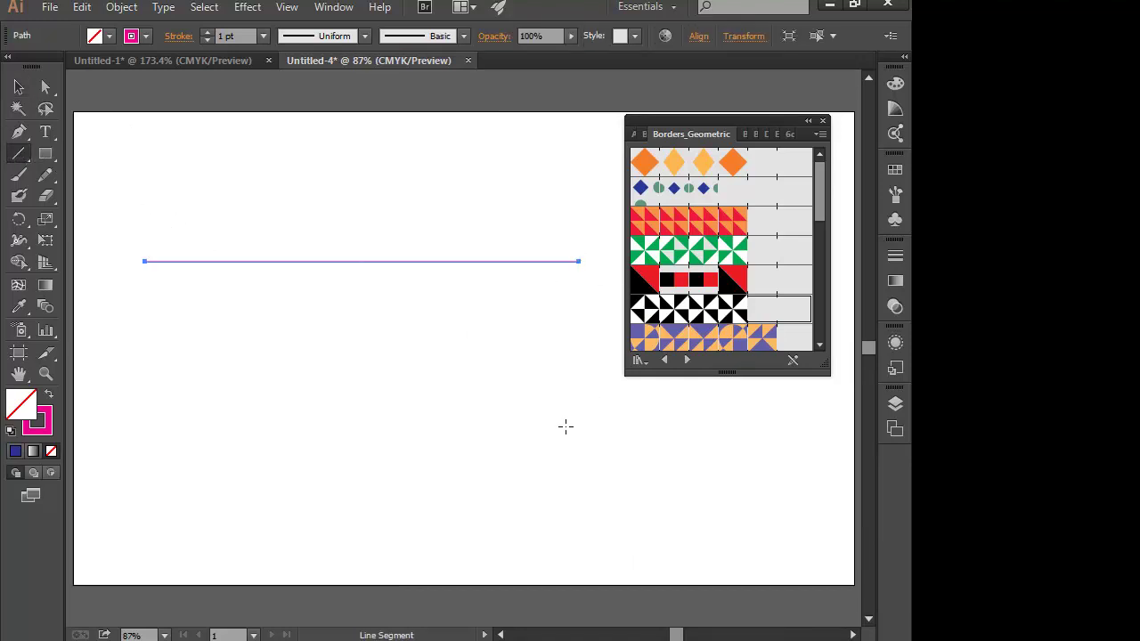
Step: Stroke the line with the orange diamond border after trying the purple-orange triangle border
click(686, 336)
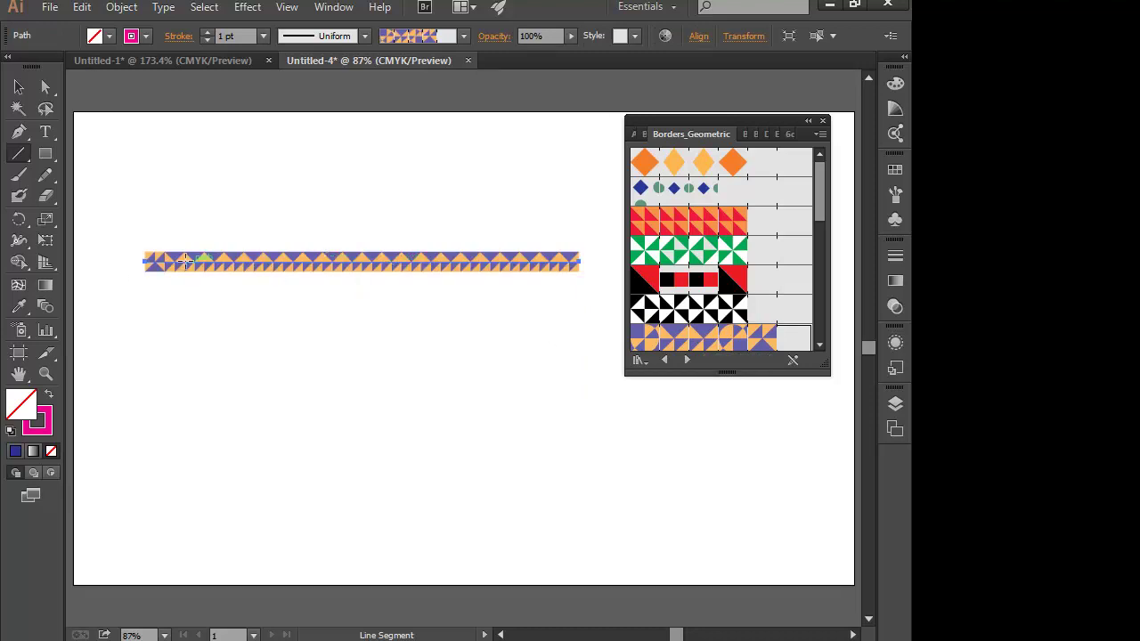
click(46, 374)
mouse_move(123, 239)
mouse_down()
mouse_move(157, 277)
mouse_move(615, 286)
mouse_up()
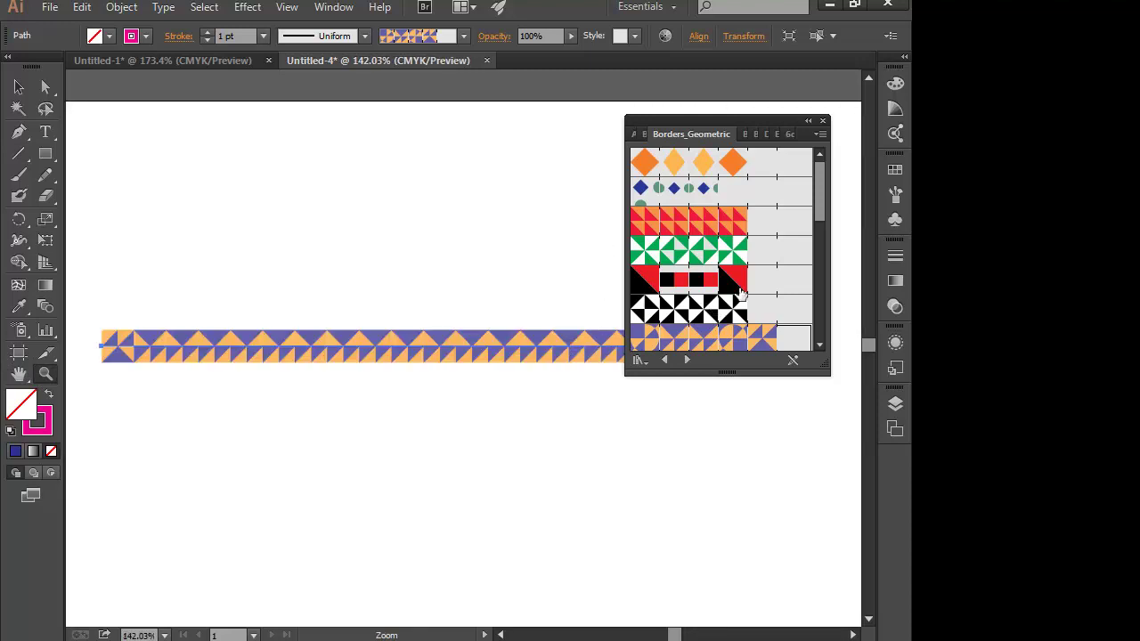
click(725, 169)
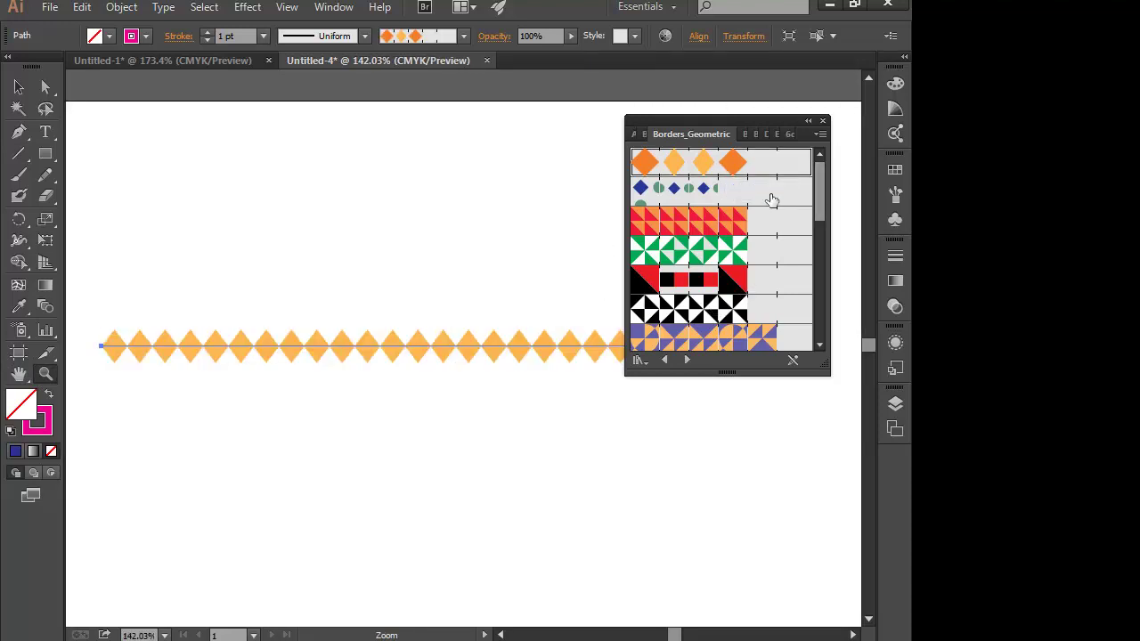
drag(818, 181, 820, 294)
Step: Preview Borders_Lines brushes on the line: green double, multi-line, gold square-wave, and others
click(686, 360)
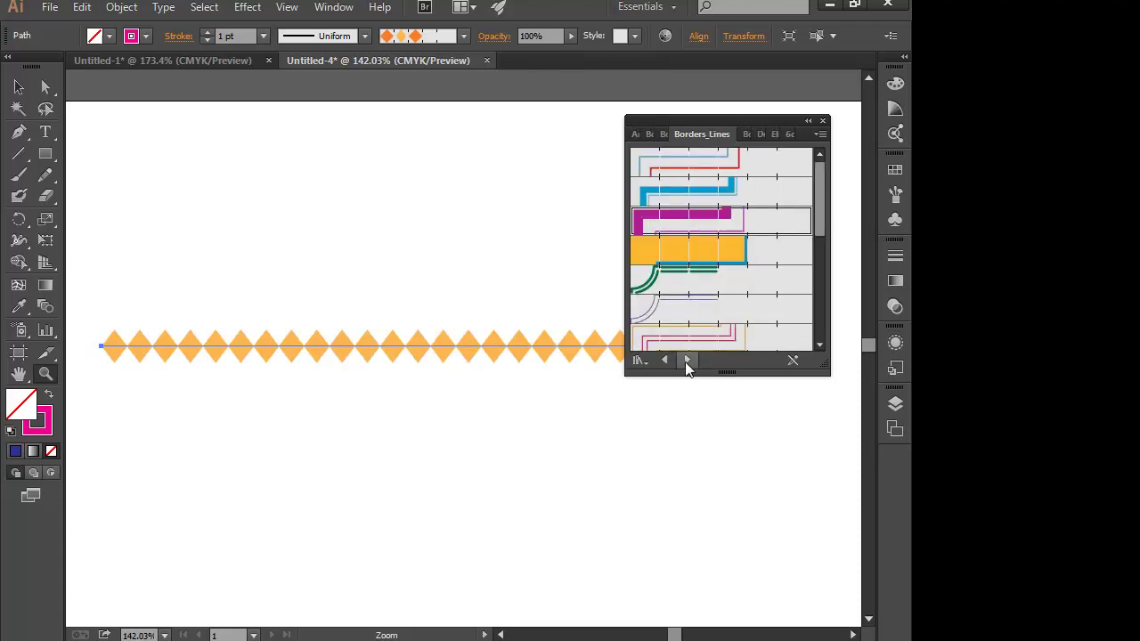
click(686, 277)
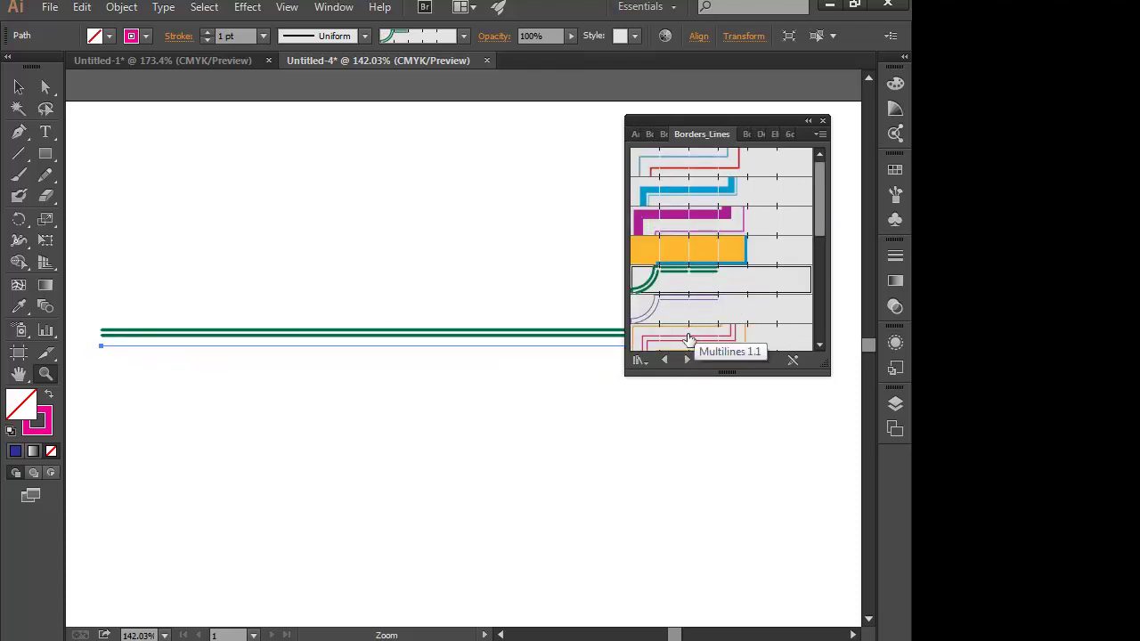
click(688, 339)
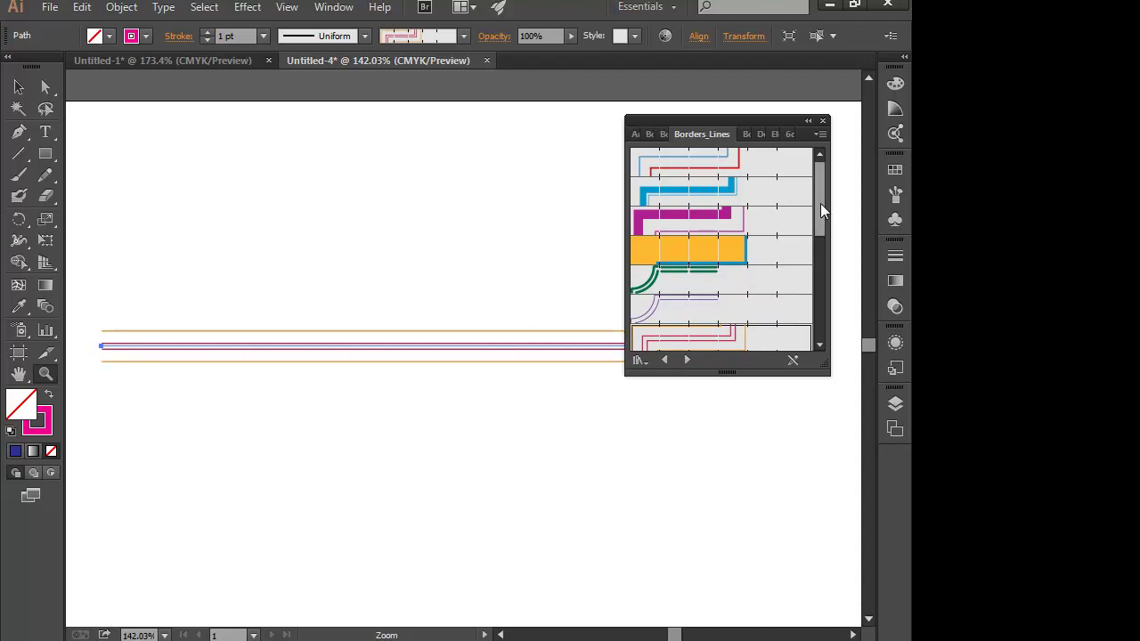
drag(822, 206, 827, 310)
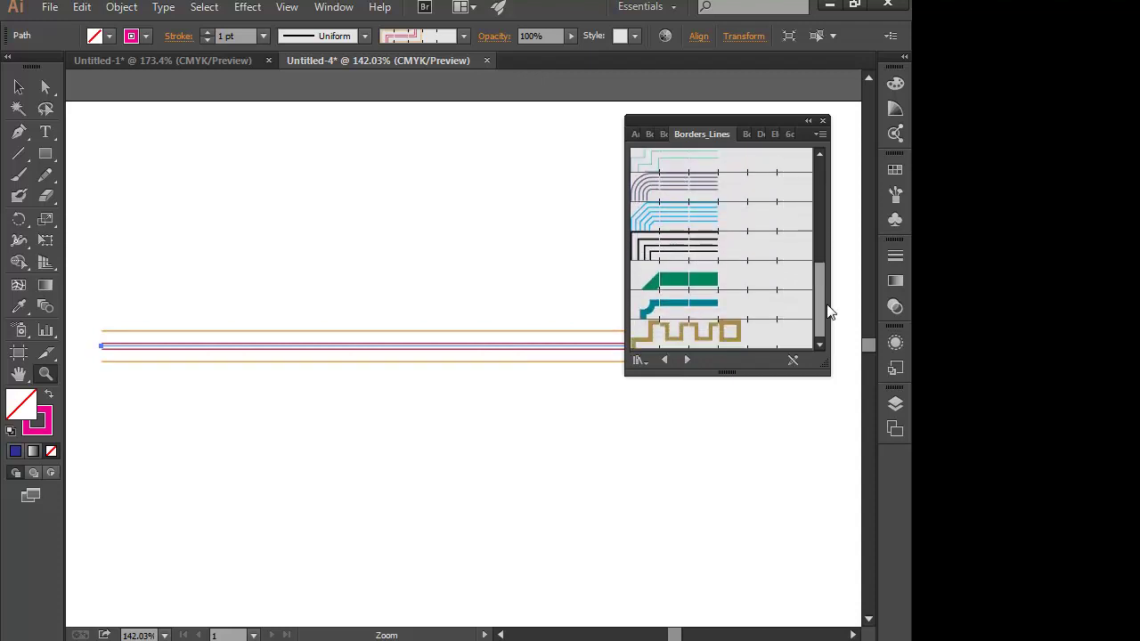
click(708, 332)
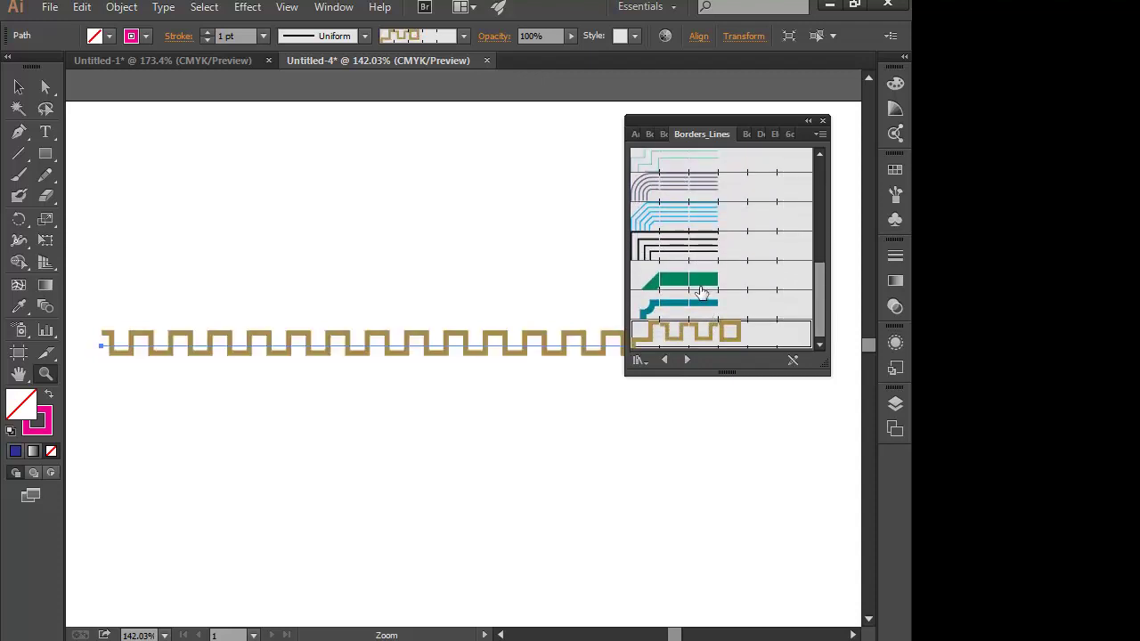
click(702, 290)
click(703, 247)
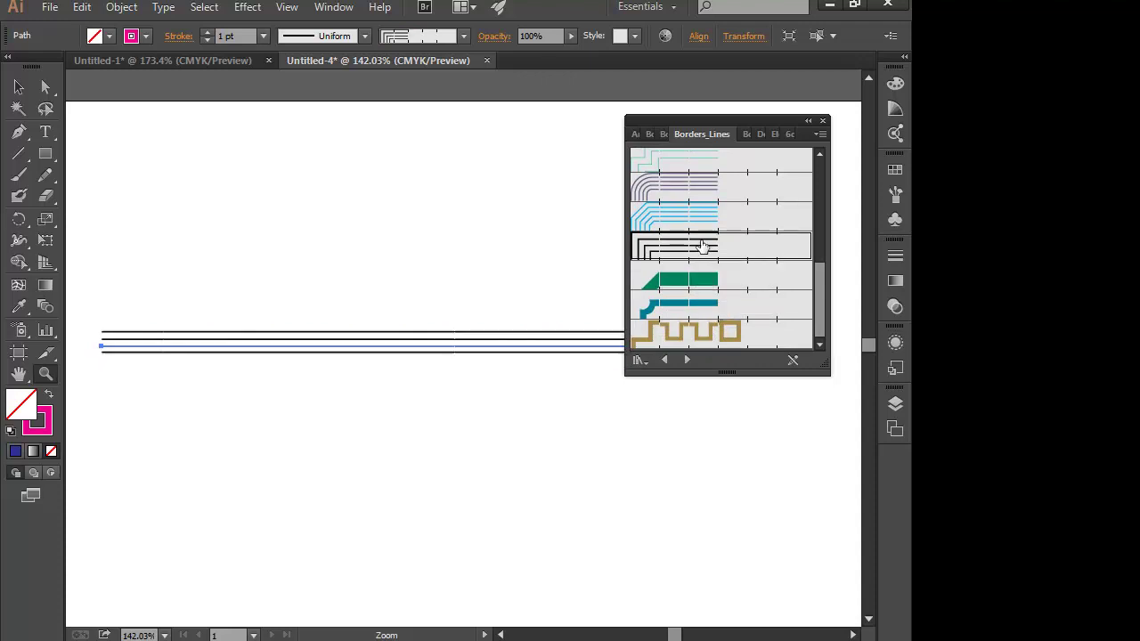
click(702, 219)
click(687, 186)
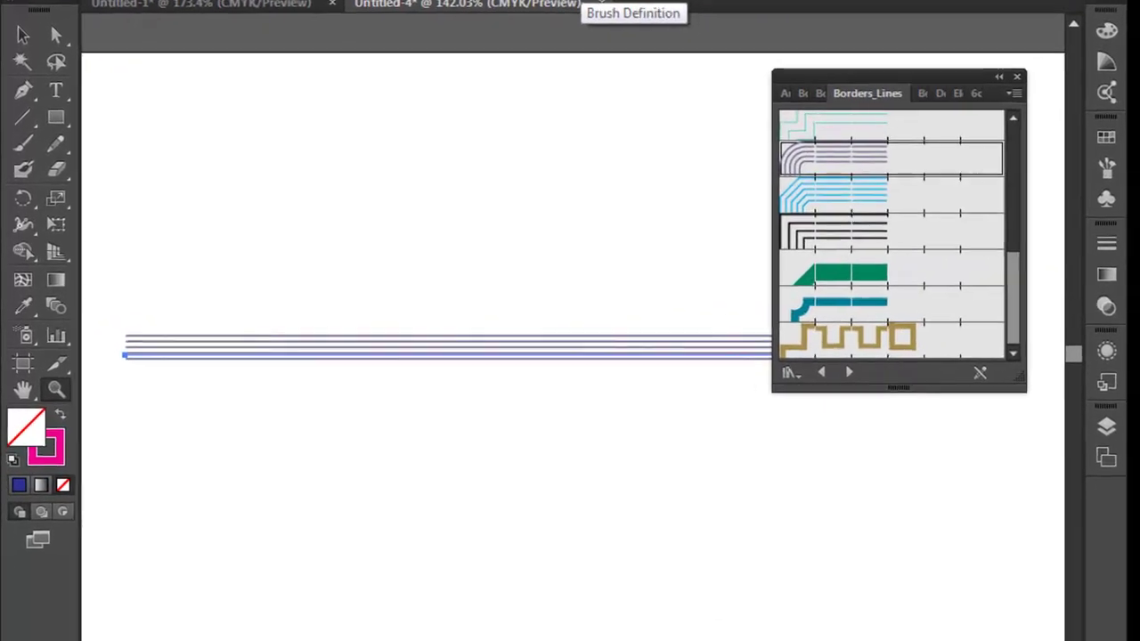
Step: Remove the brush stroke so the line is a plain path again
click(463, 36)
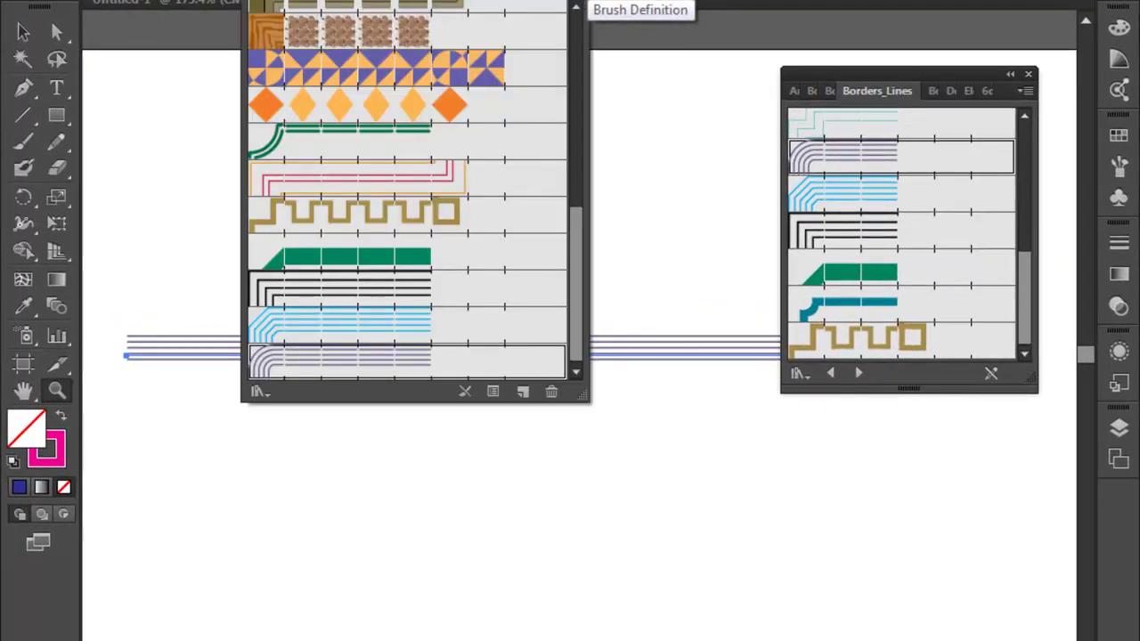
click(465, 393)
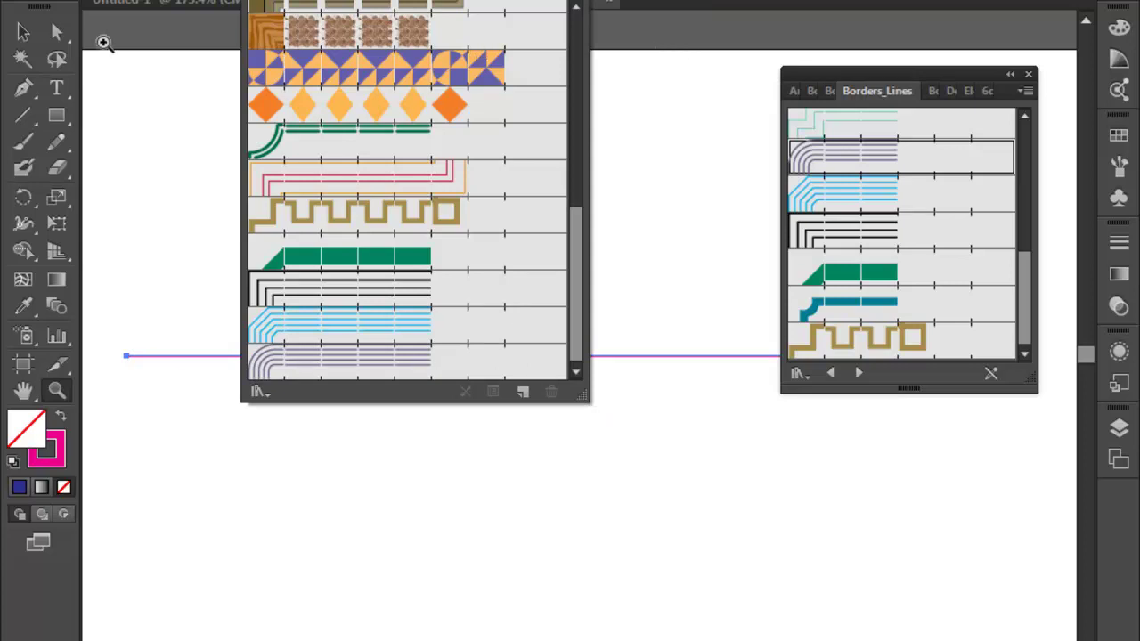
click(635, 121)
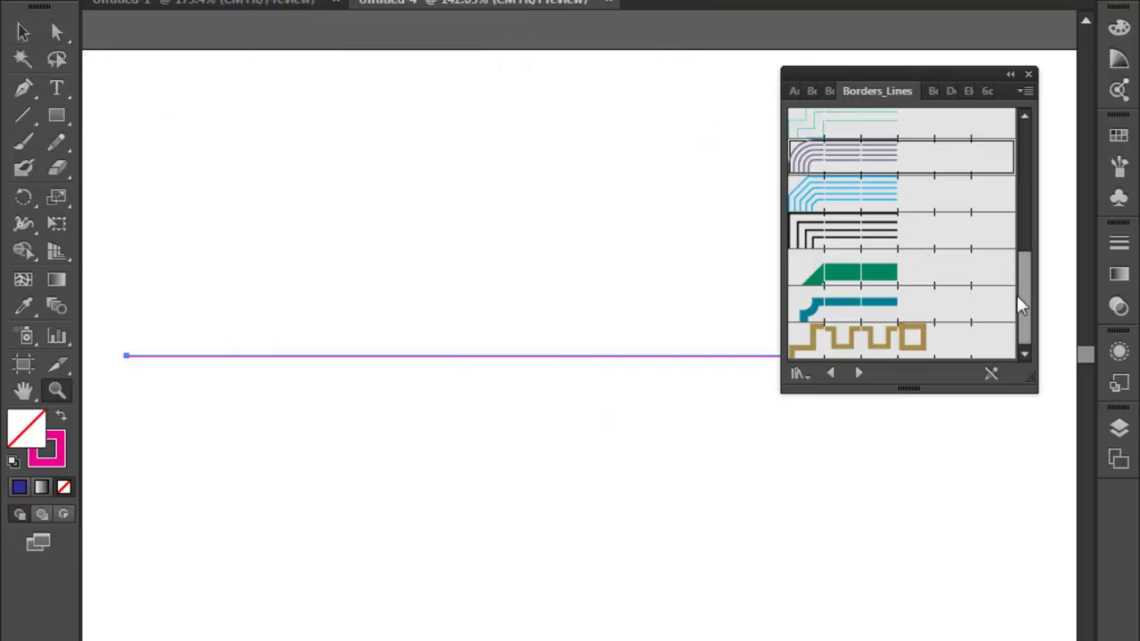
Step: Load Borders_Novelty and try the red arrow, purple arrow, atom, Flowers and hearts borders
click(860, 374)
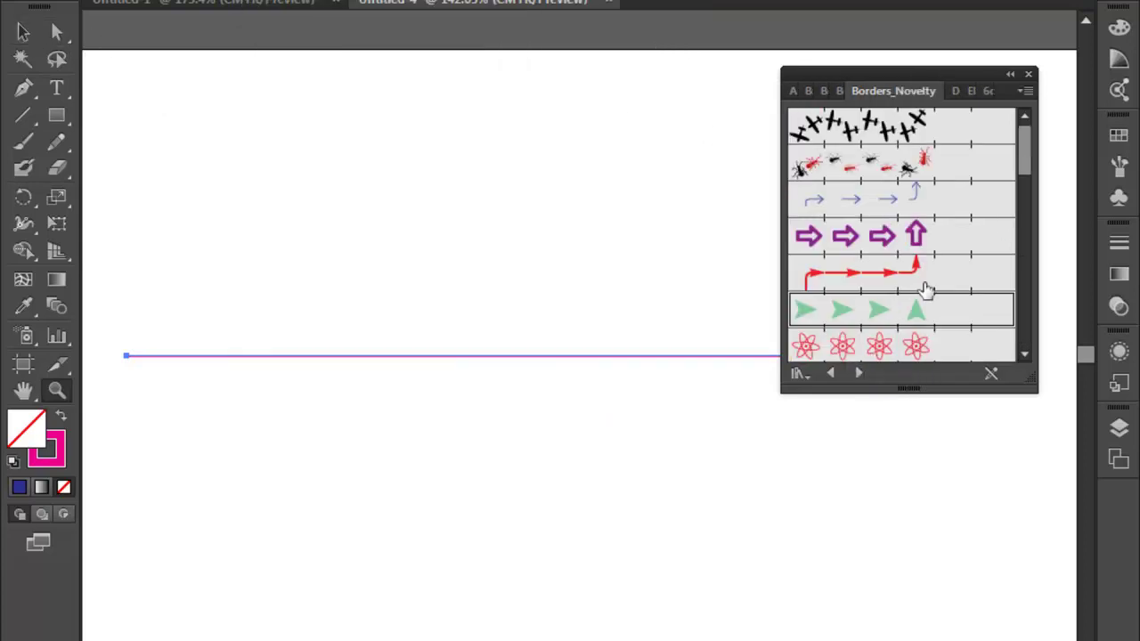
click(886, 276)
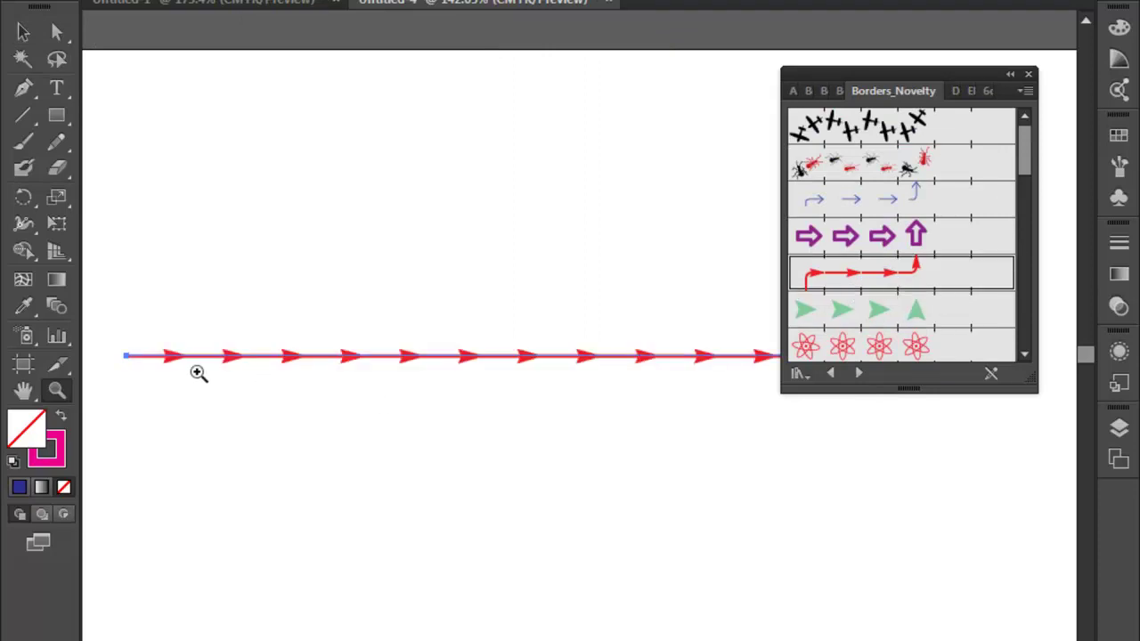
click(910, 236)
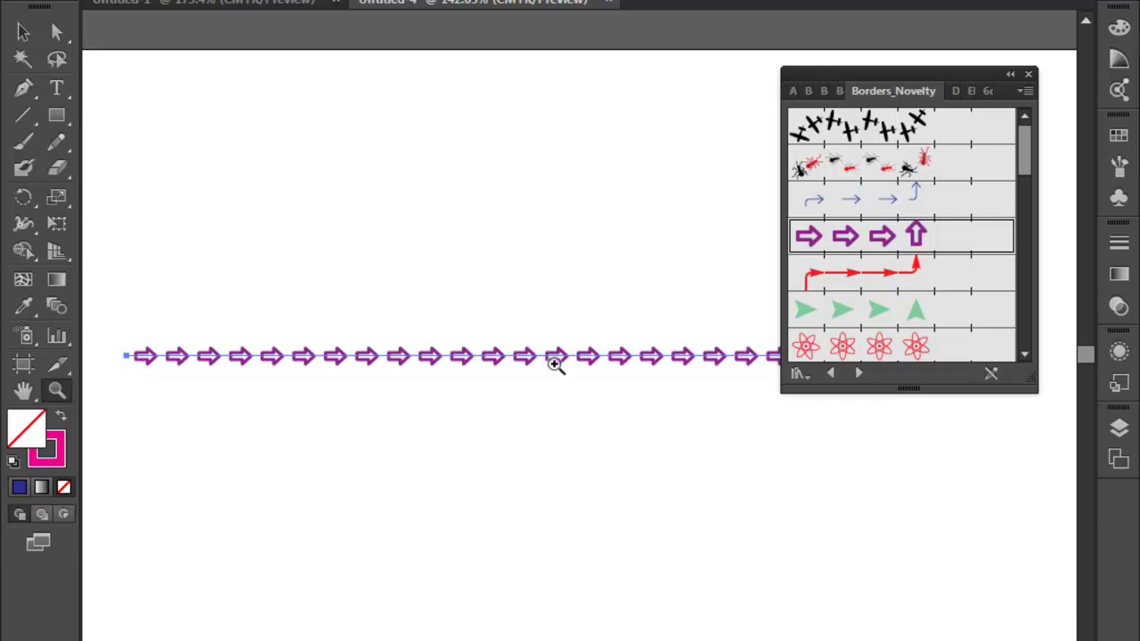
click(909, 349)
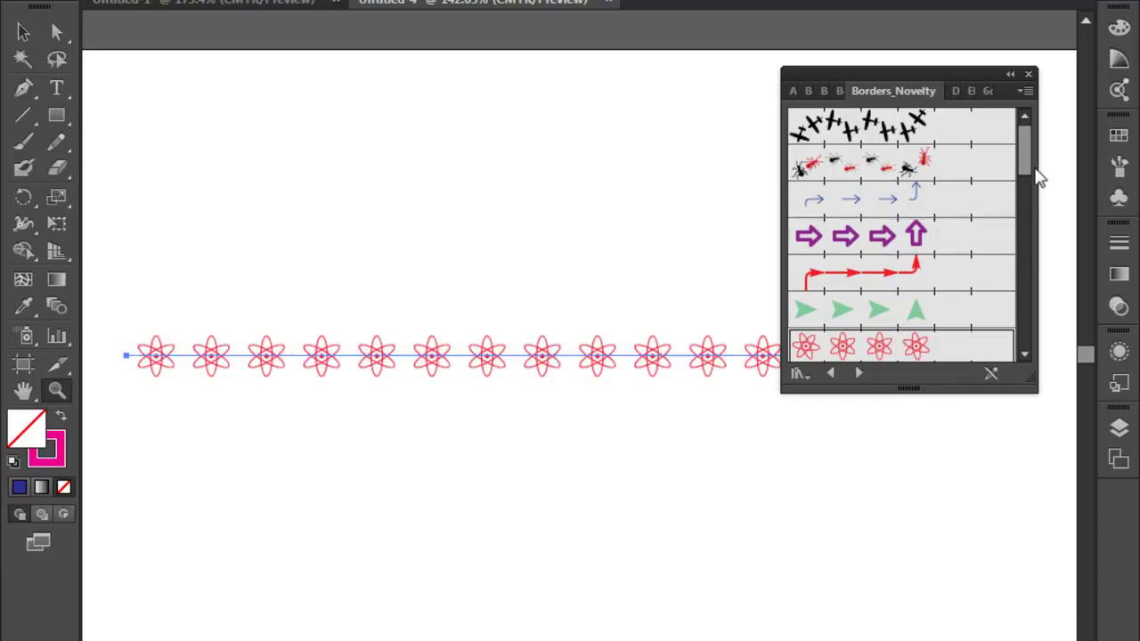
drag(1024, 153, 1019, 205)
click(910, 221)
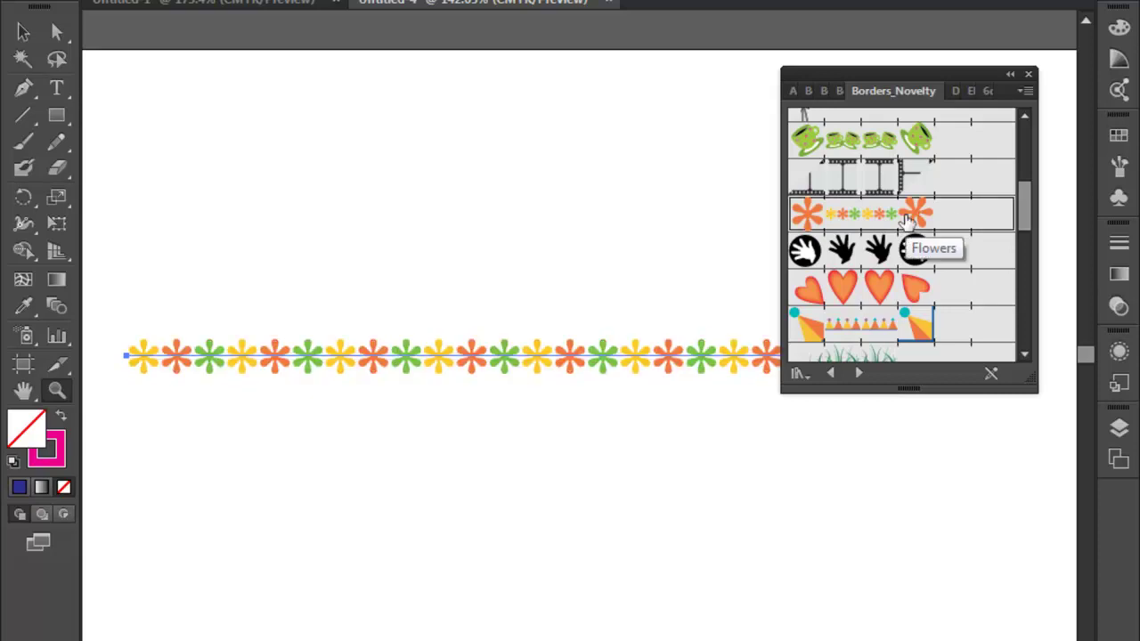
click(942, 296)
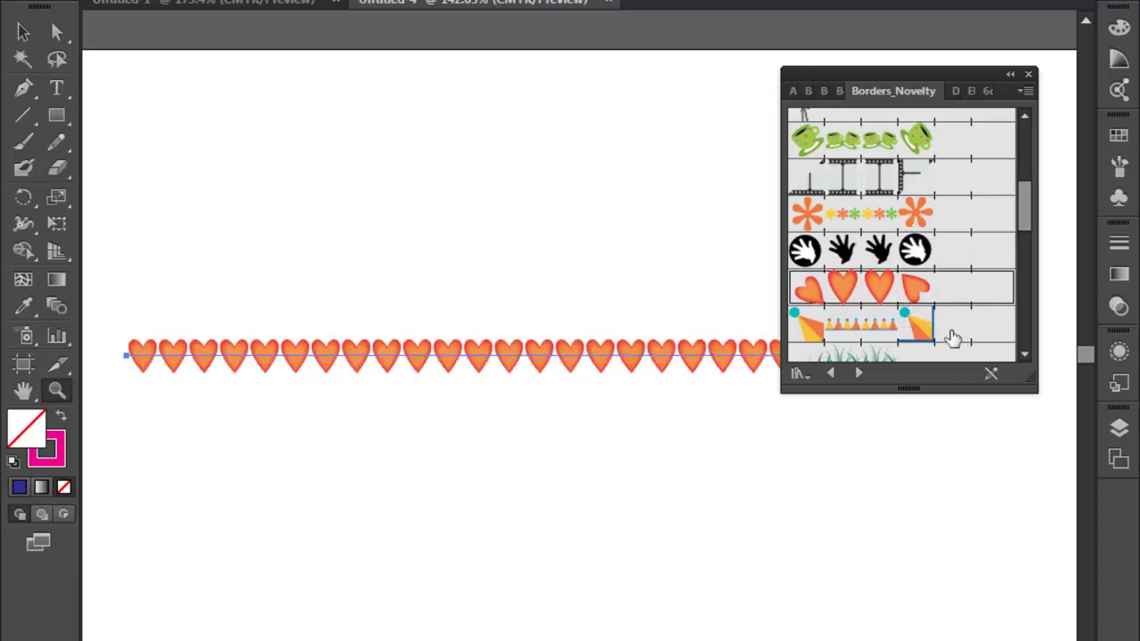
drag(1030, 220, 1020, 273)
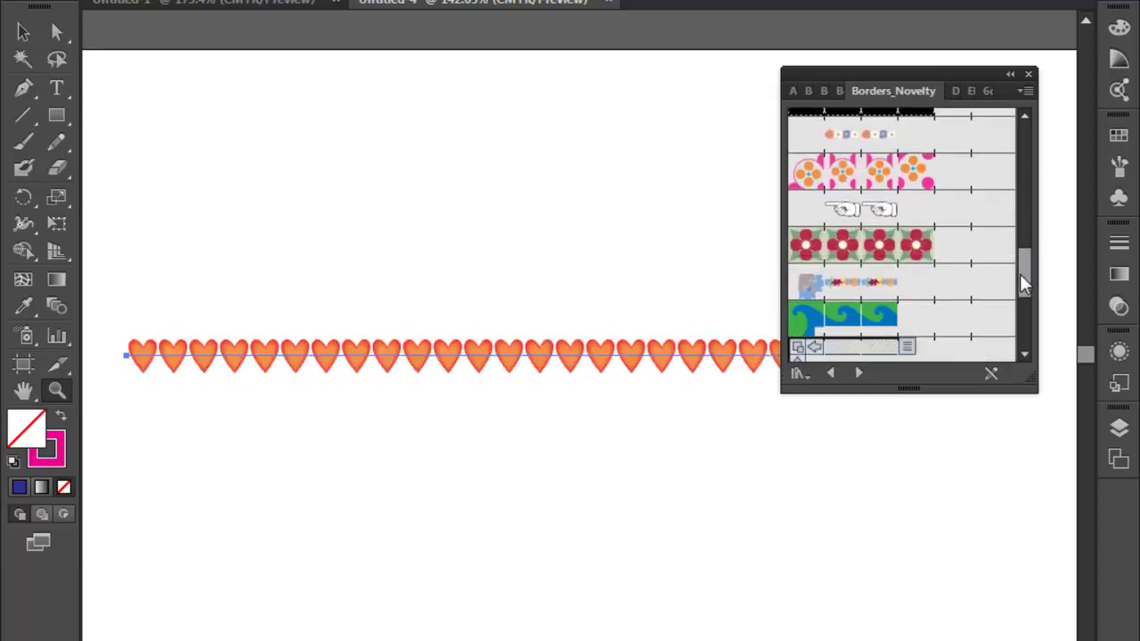
Step: Try the red flower, paw-print, airplane and arrow borders, settling on the ants border
click(926, 248)
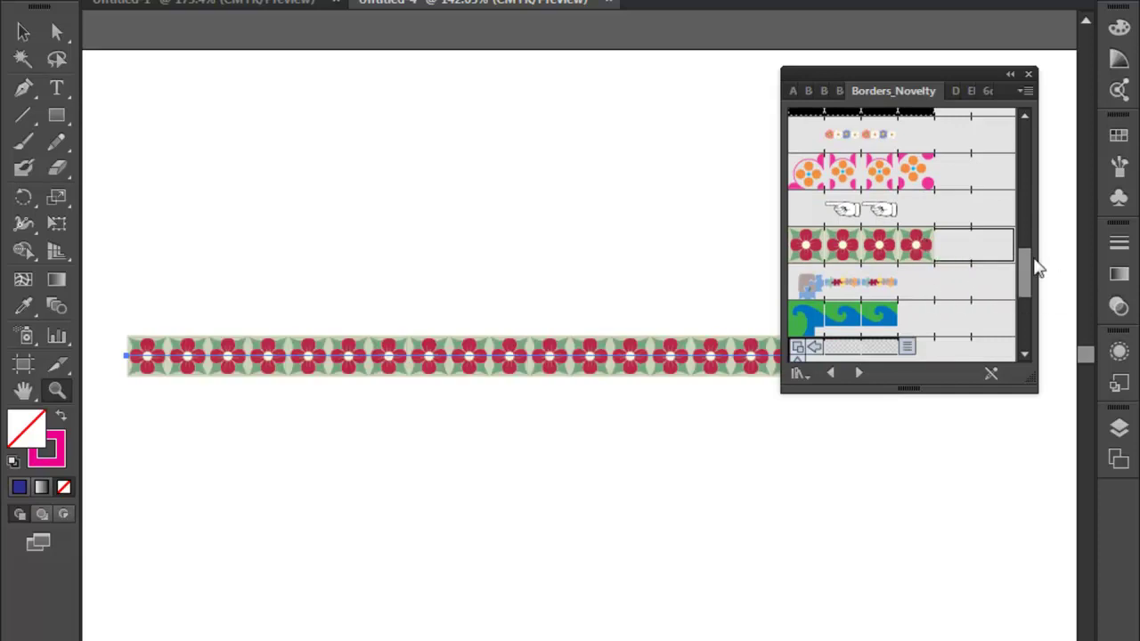
drag(1030, 273, 1021, 297)
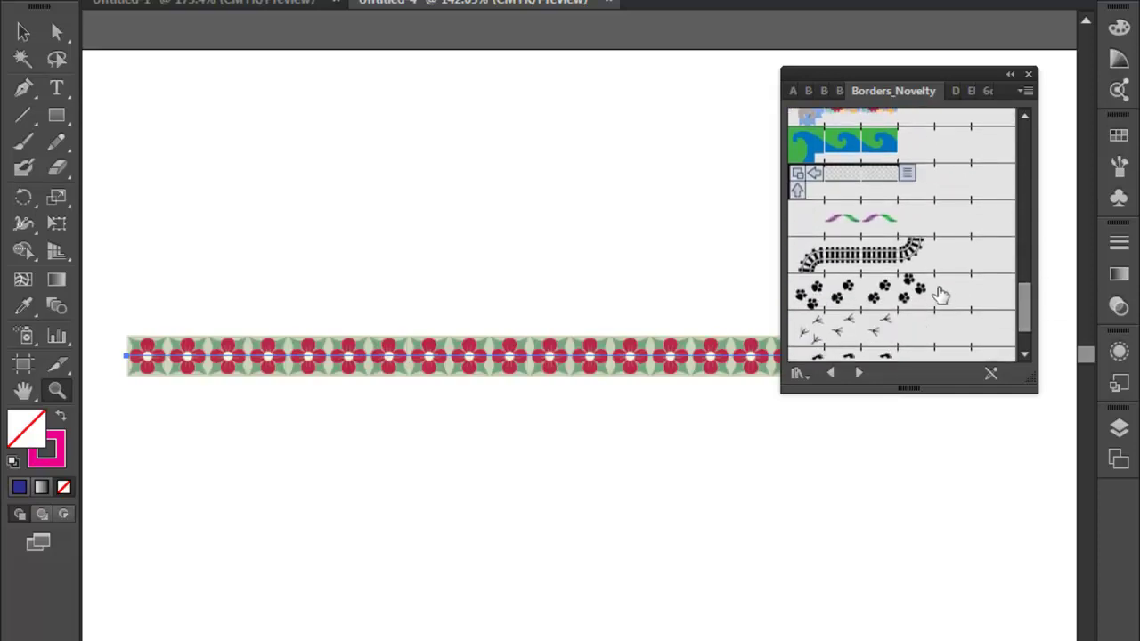
click(908, 290)
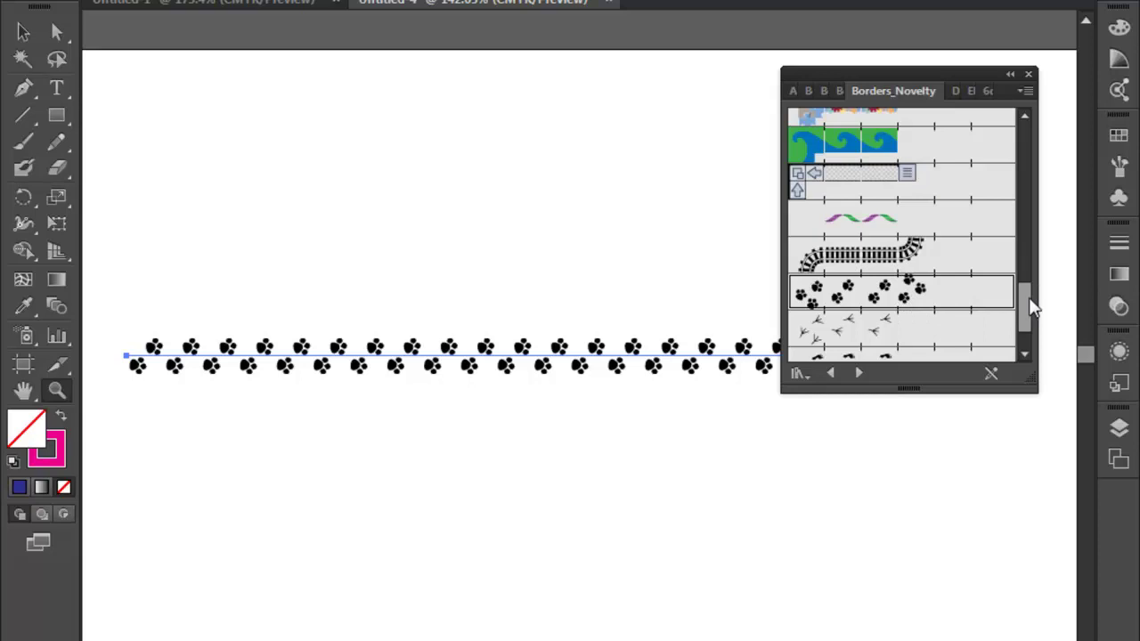
mouse_move(1030, 306)
mouse_down()
mouse_move(1026, 329)
mouse_move(1024, 133)
mouse_up()
click(904, 131)
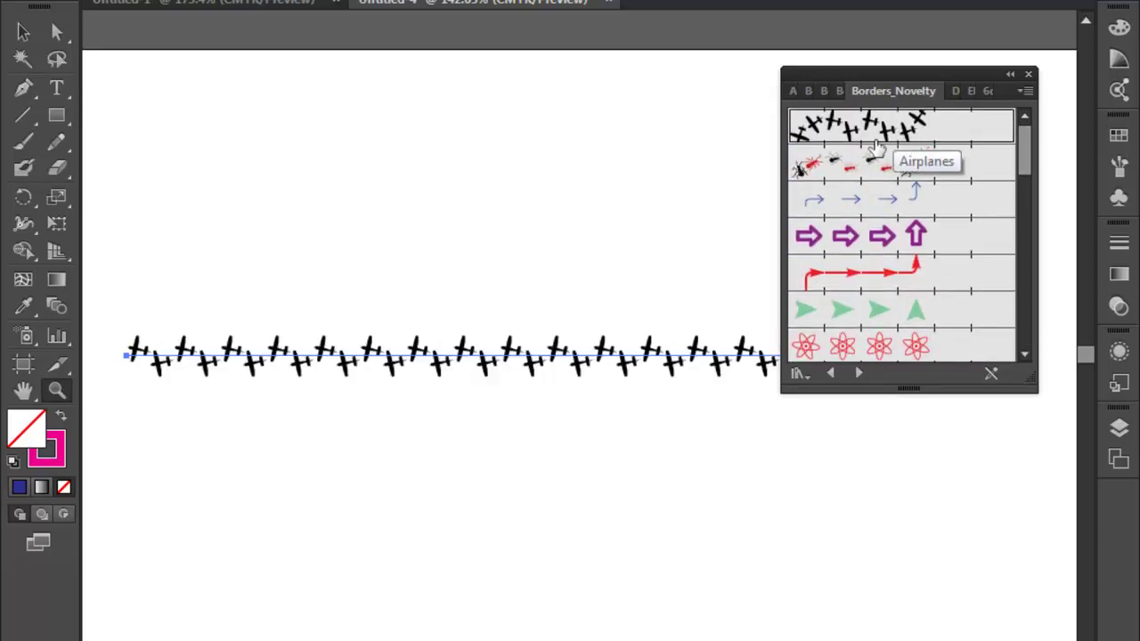
click(880, 201)
click(880, 233)
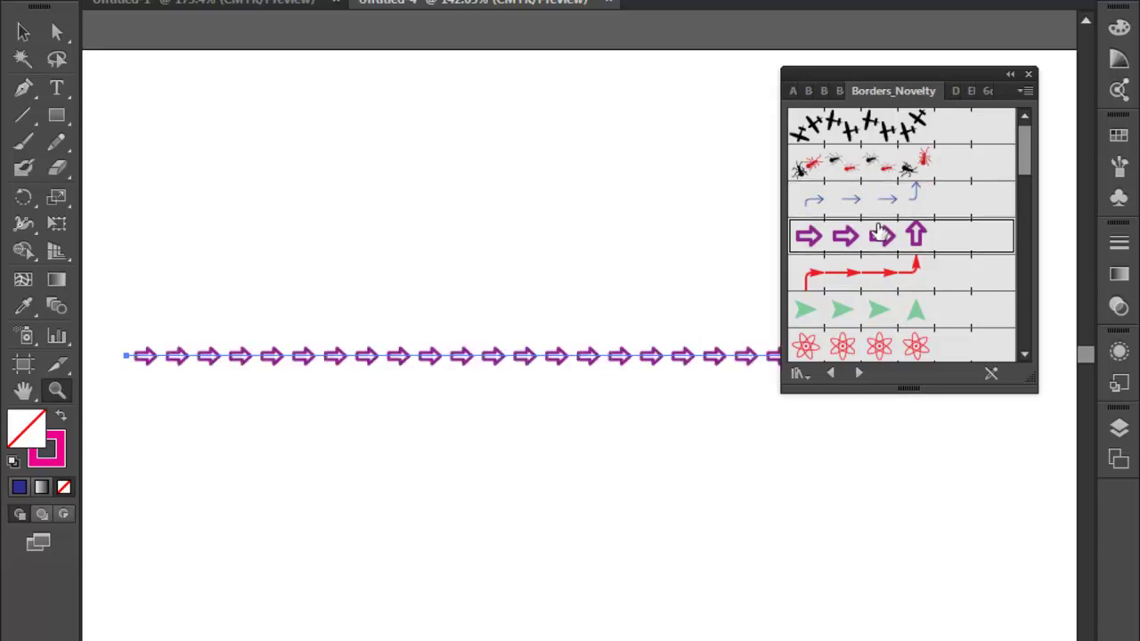
click(864, 155)
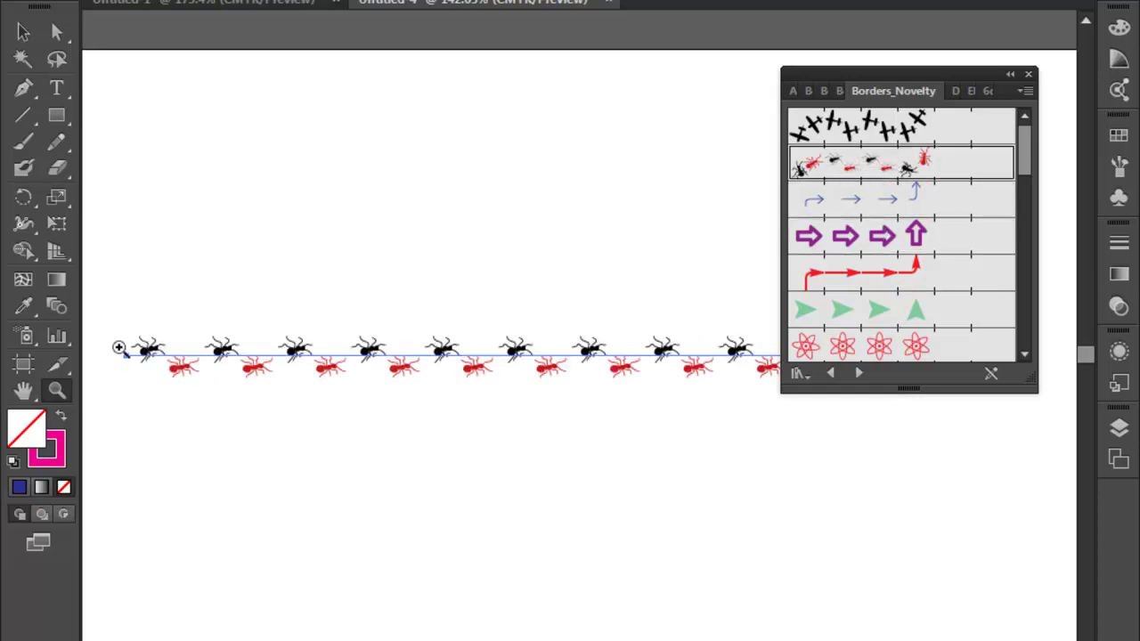
drag(1026, 169, 1036, 331)
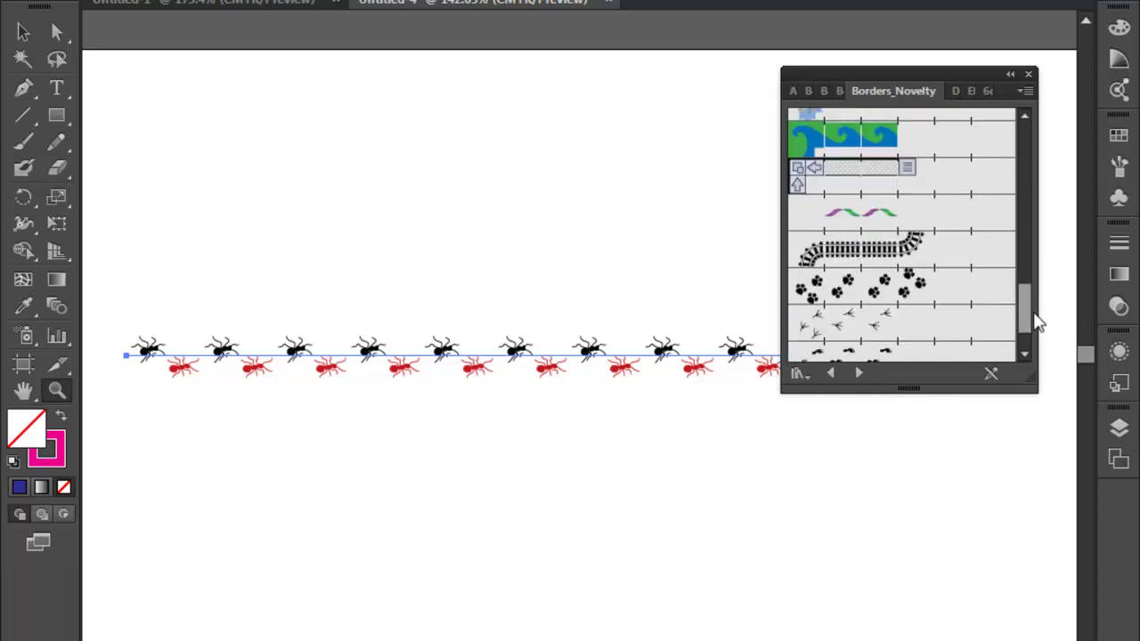
Step: Load the Borders_Primitive library and apply the African zigzag border to the path
click(860, 373)
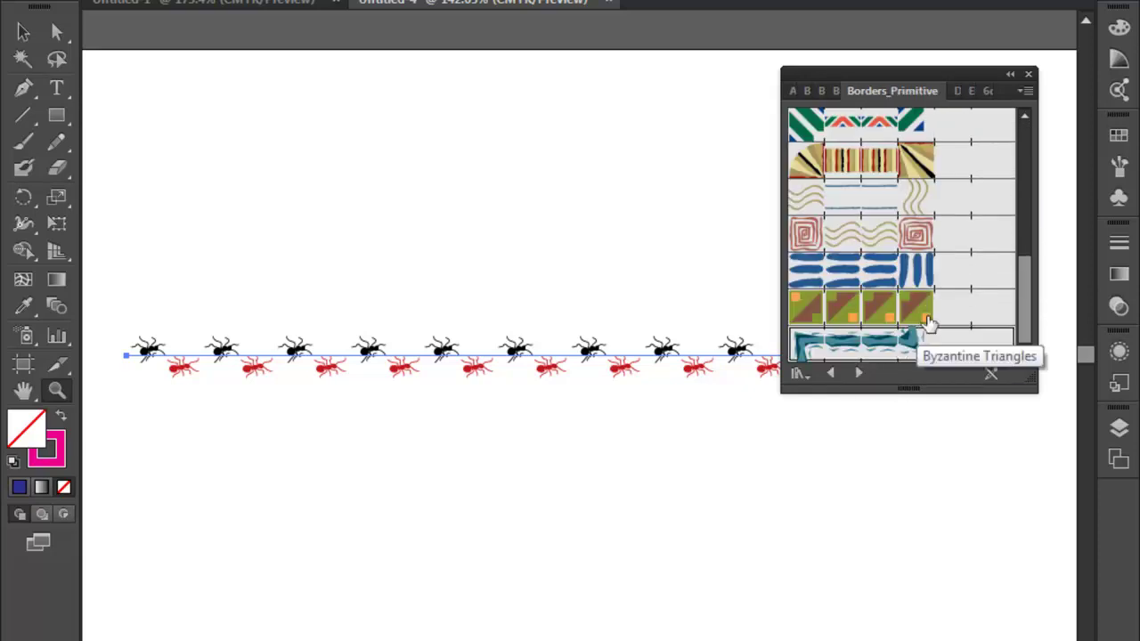
drag(1031, 291, 1033, 163)
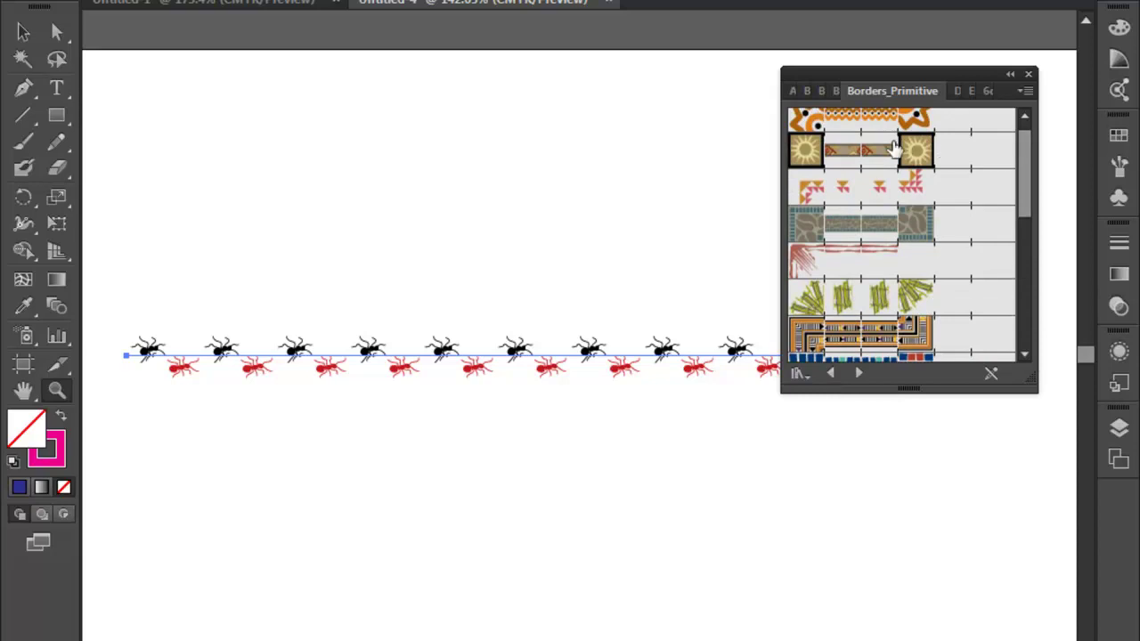
click(870, 125)
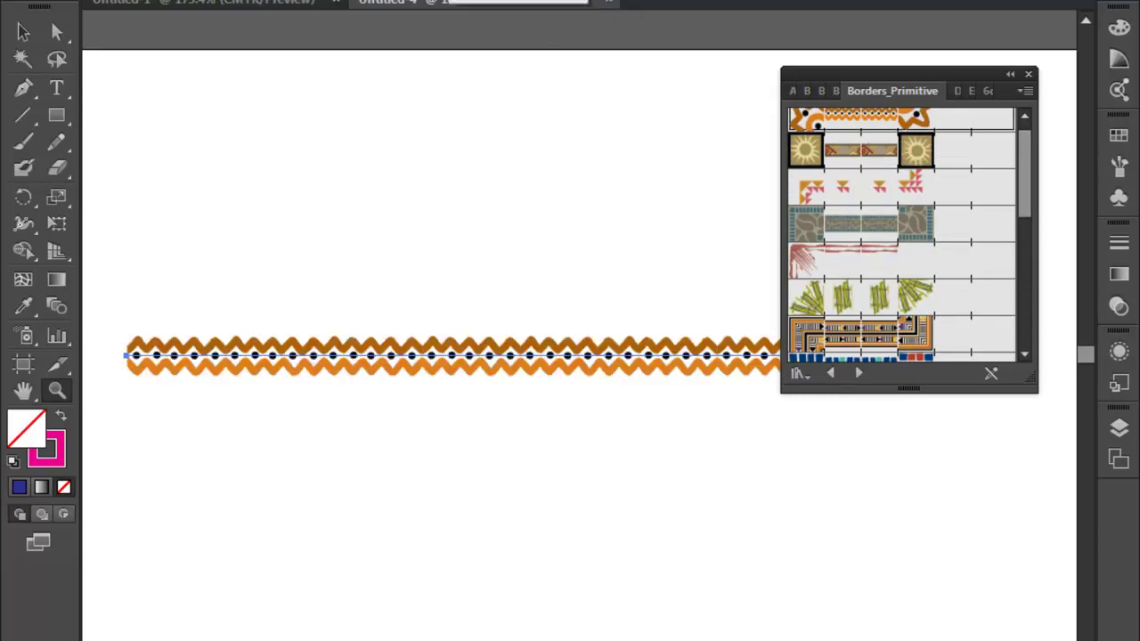
click(583, 2)
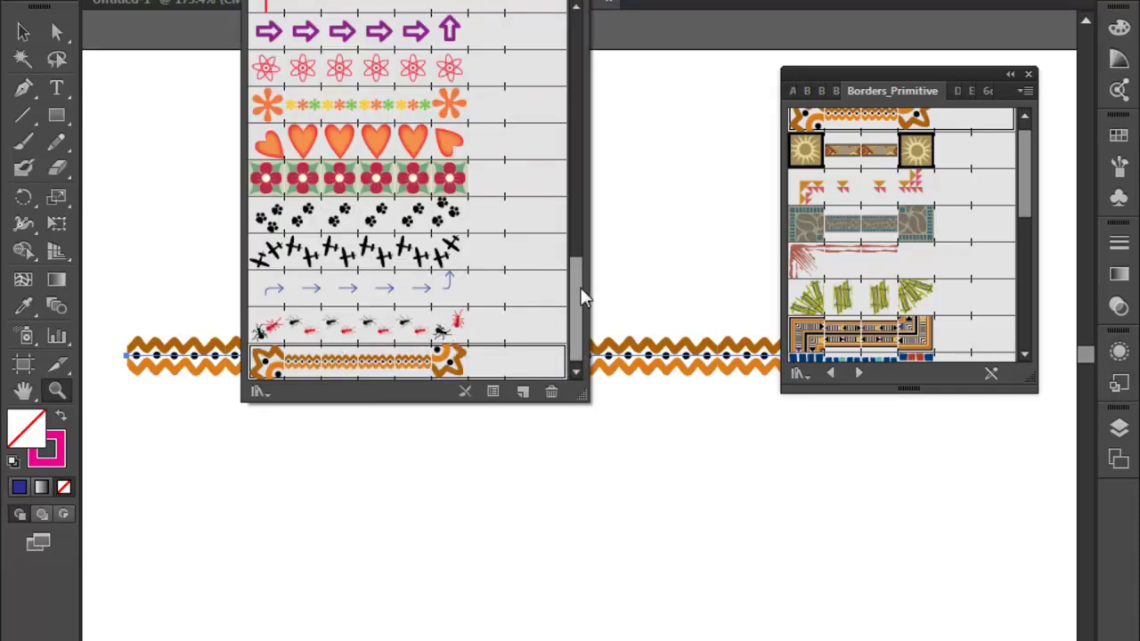
scroll(580, 298, down, 1)
Step: Enlarge the African brush's pattern scale to 376% and confirm the settings
double_click(406, 360)
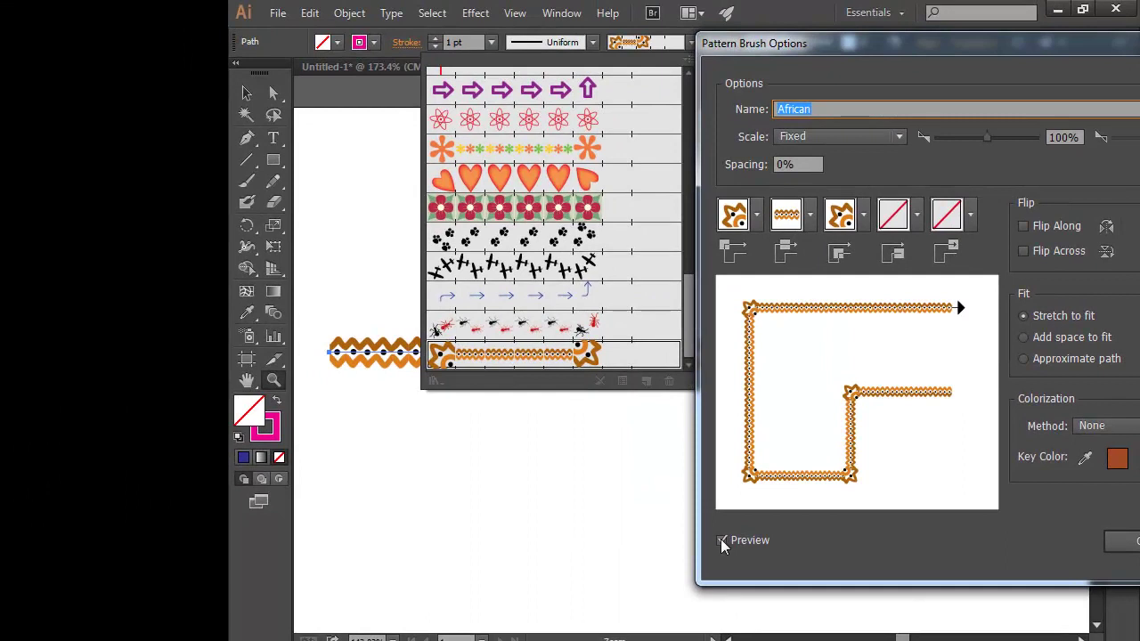
drag(985, 135, 1015, 135)
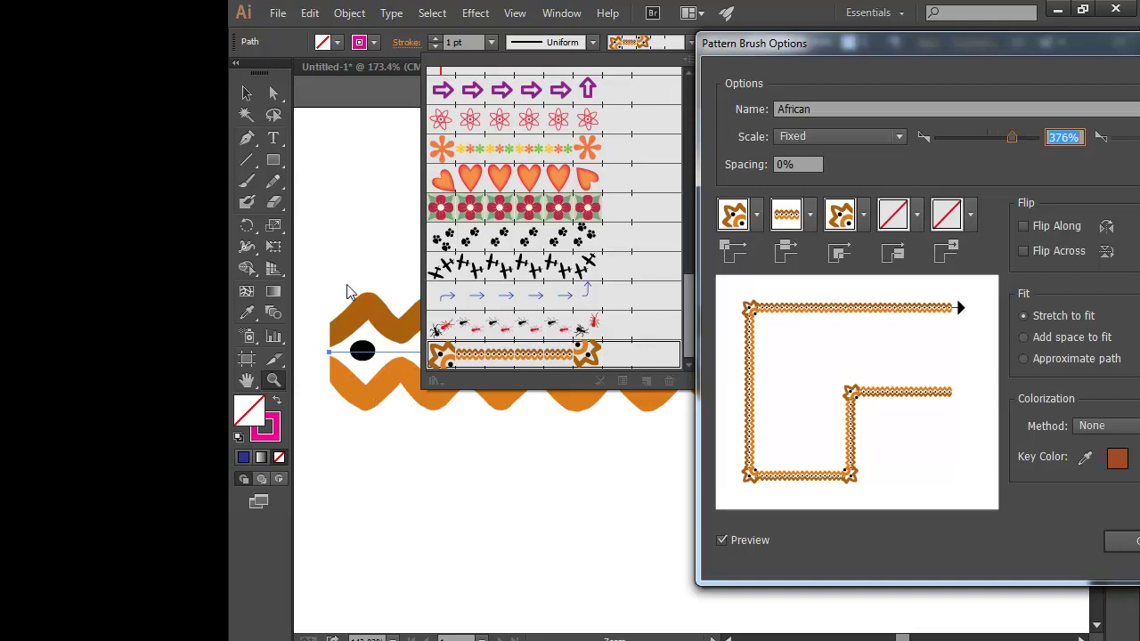
click(1124, 542)
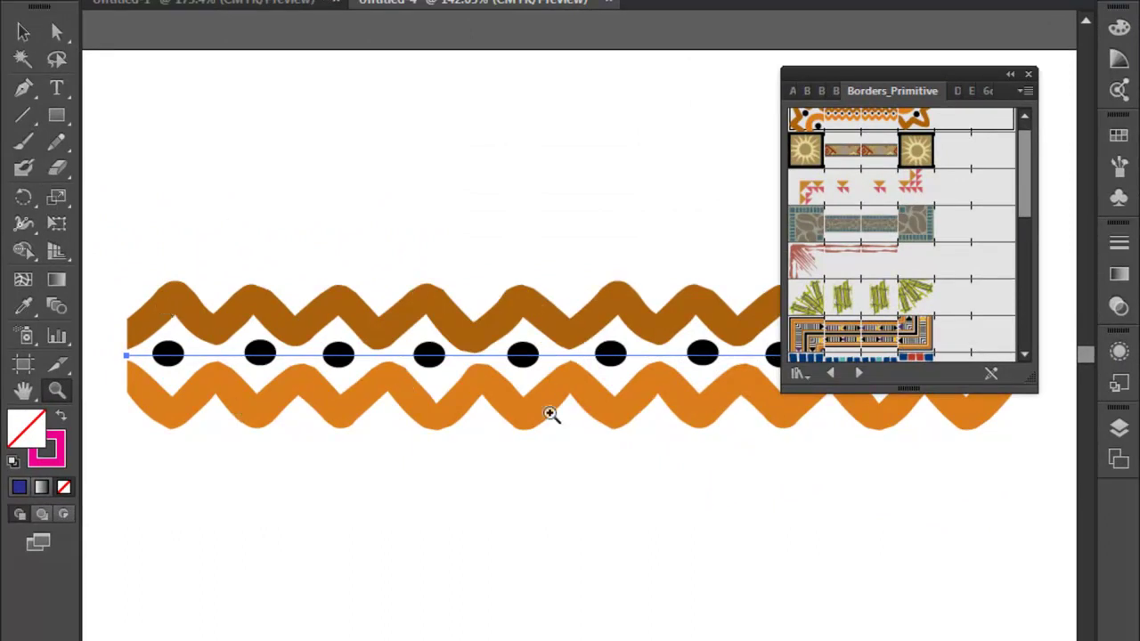
Step: Try the tan spiral border, move the path higher, then remove its brush stroke
click(924, 152)
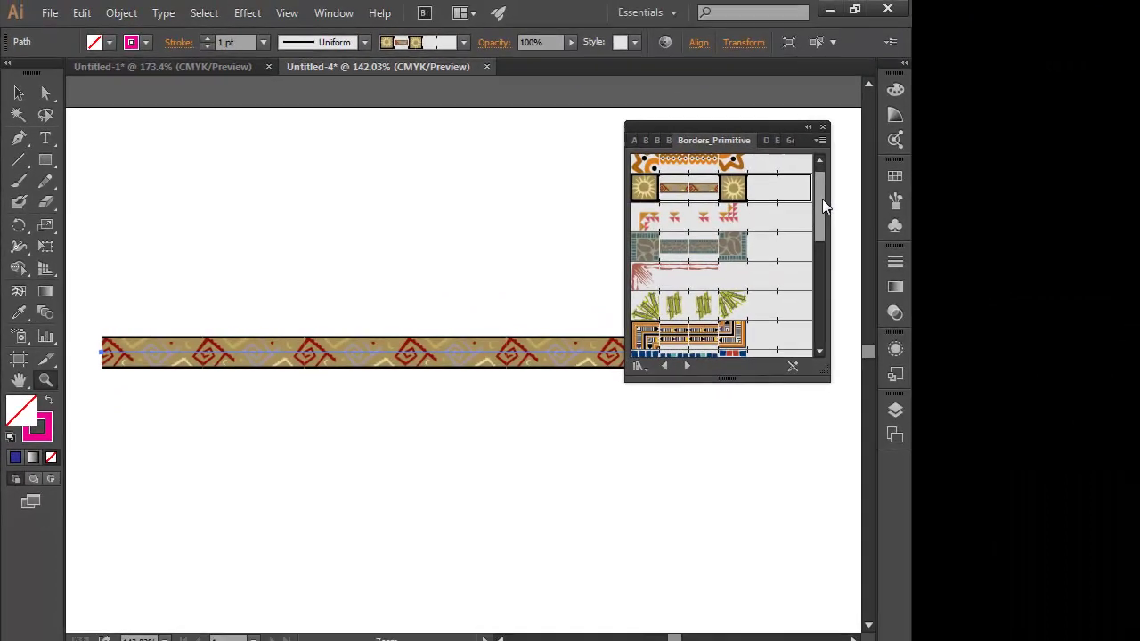
drag(822, 198, 831, 326)
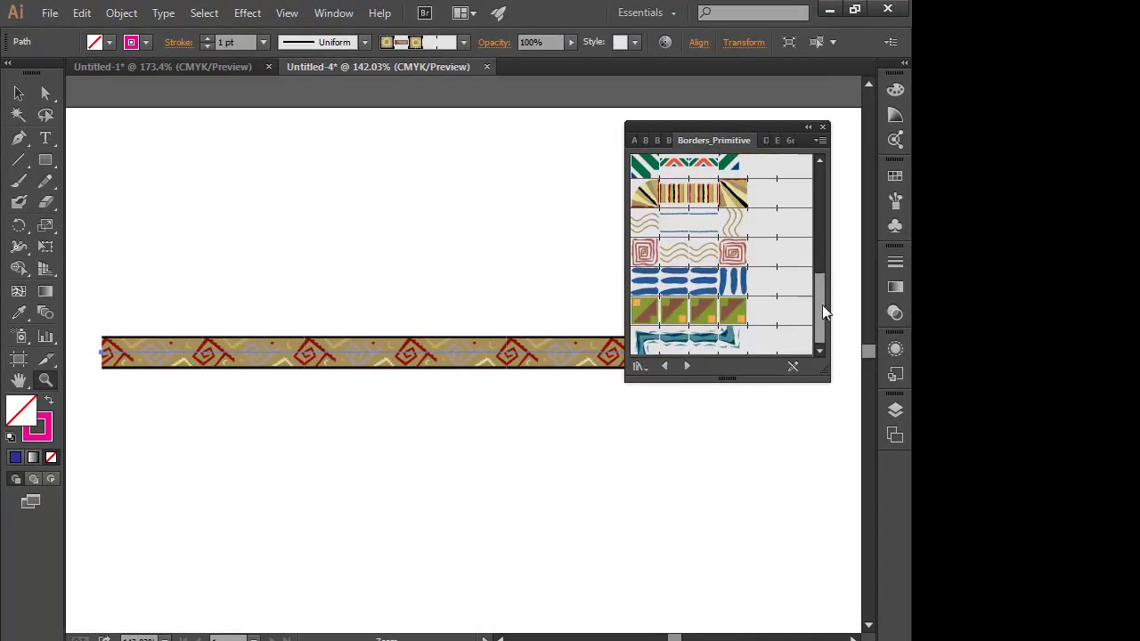
drag(822, 305, 832, 201)
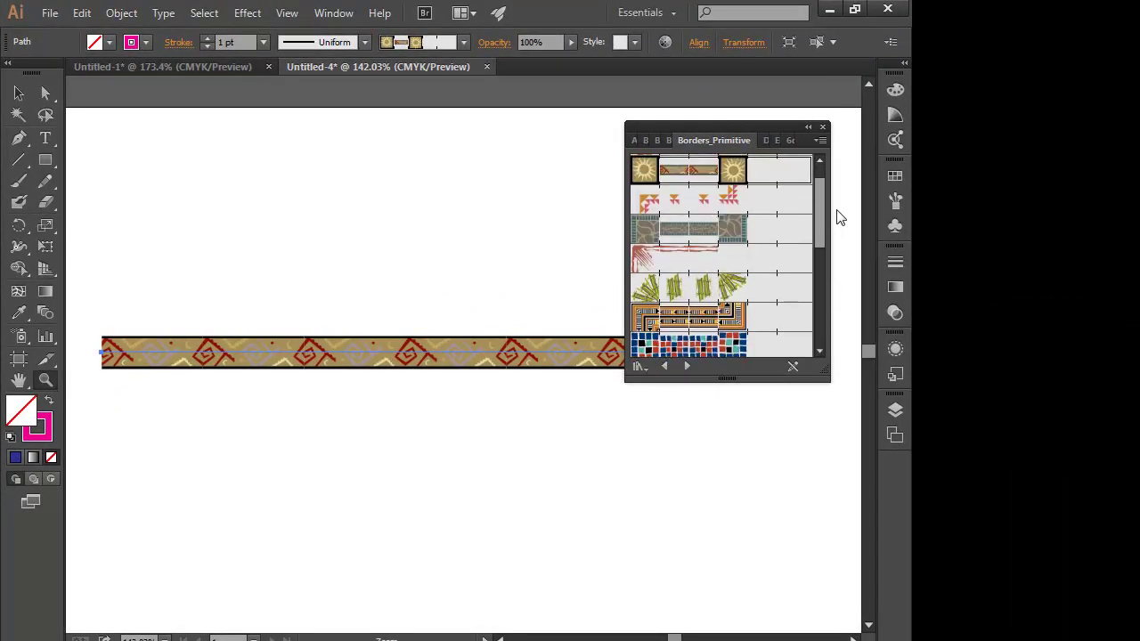
click(824, 127)
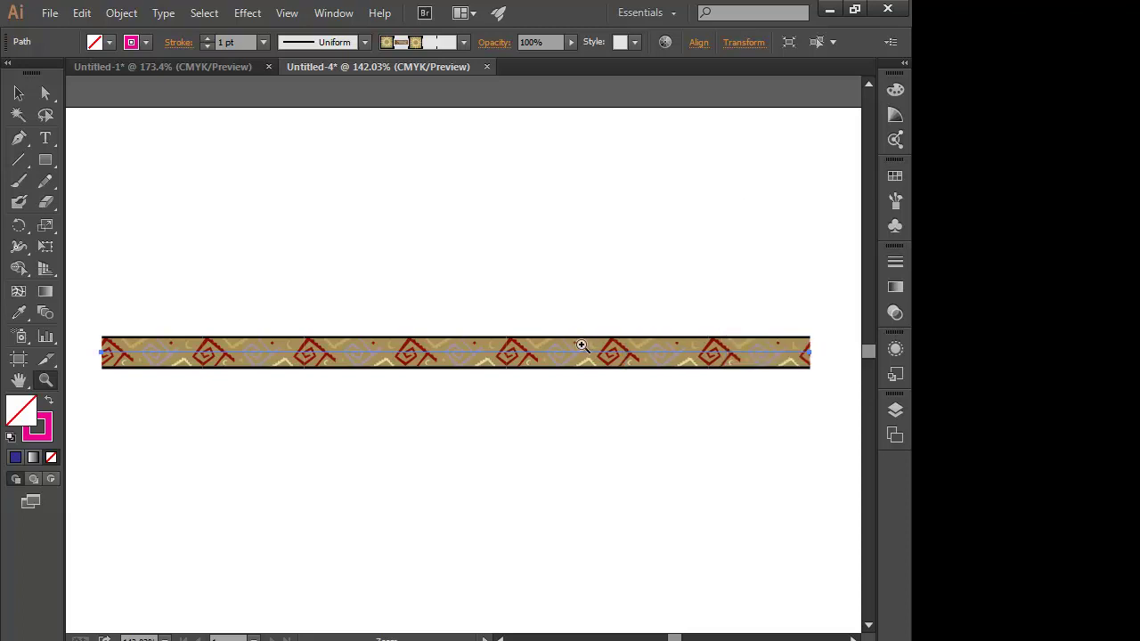
click(18, 92)
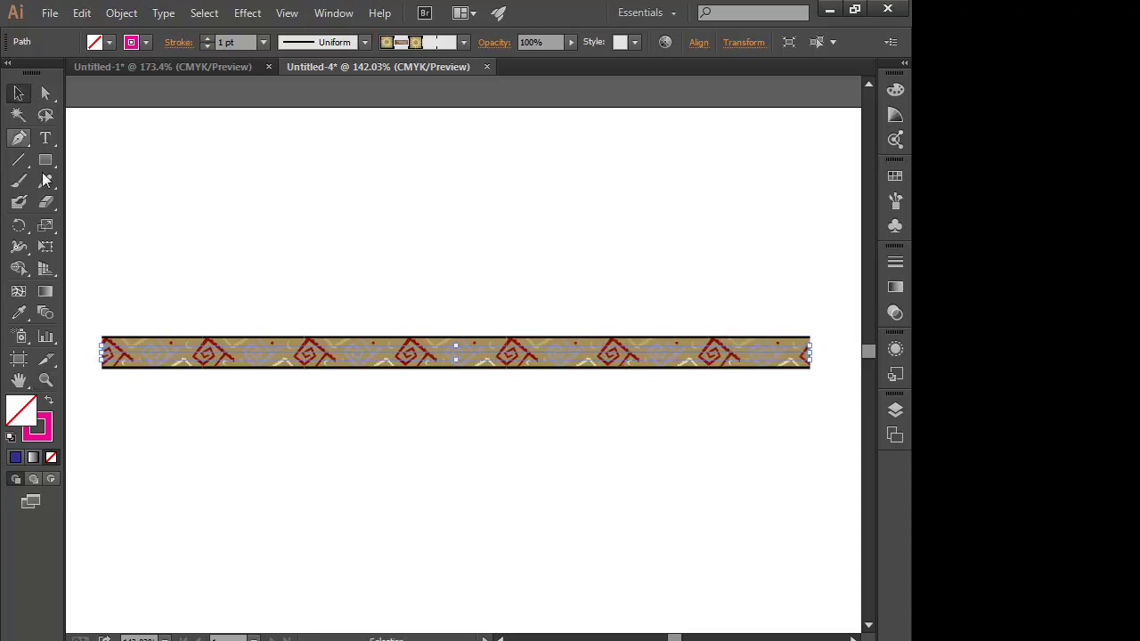
drag(294, 347, 302, 276)
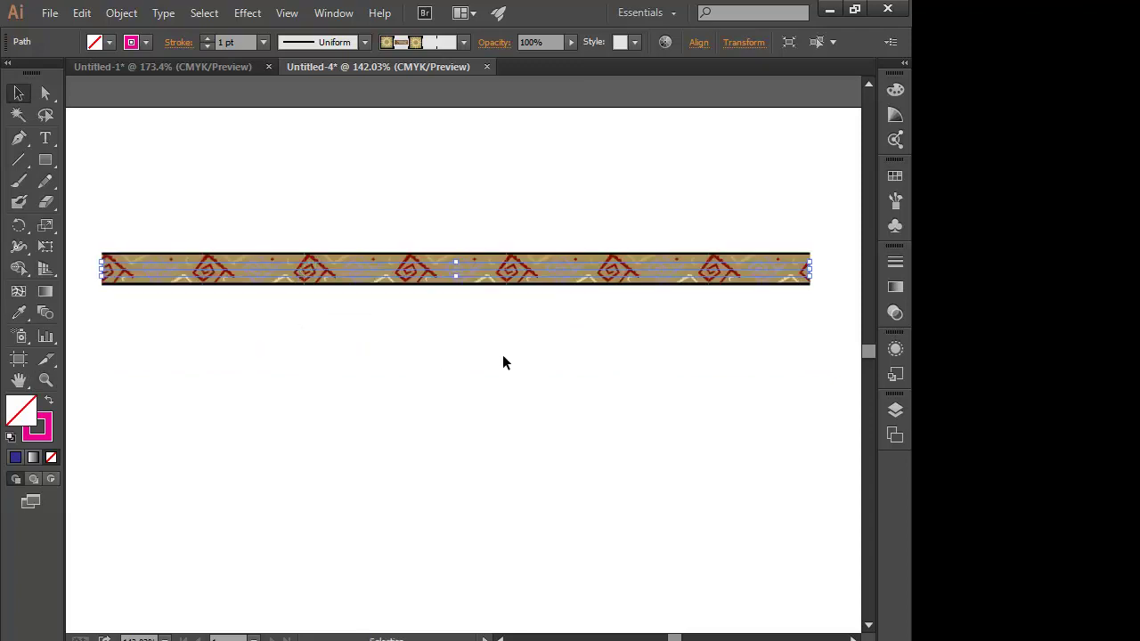
click(463, 41)
click(374, 380)
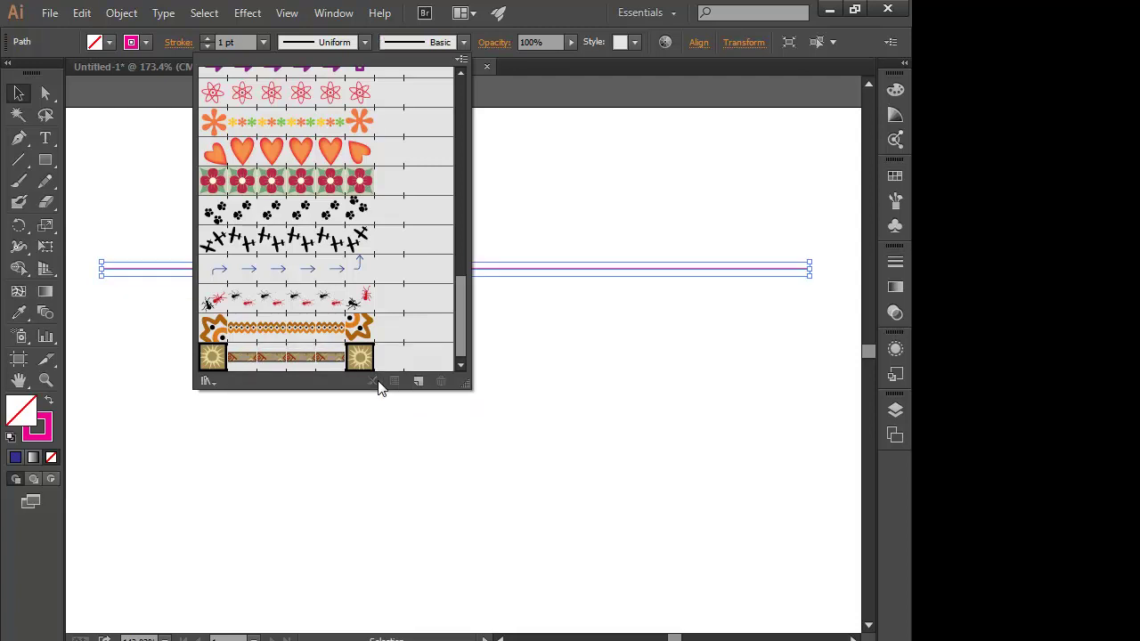
click(496, 392)
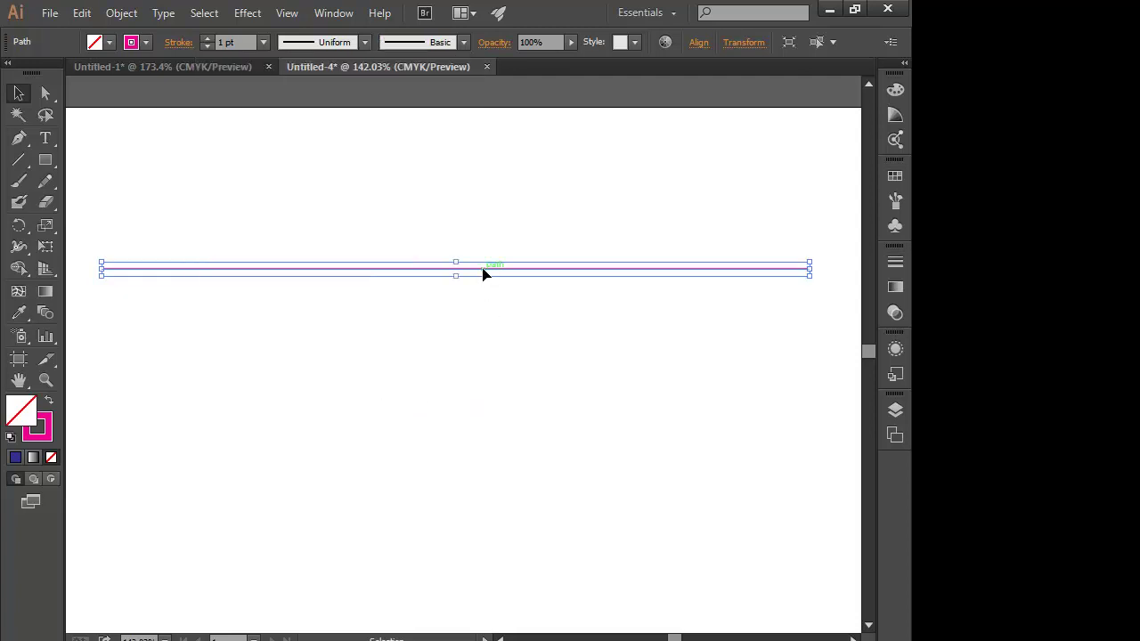
Step: Move the plain magenta line up, leave isolation mode, and delete the line
drag(484, 274, 483, 214)
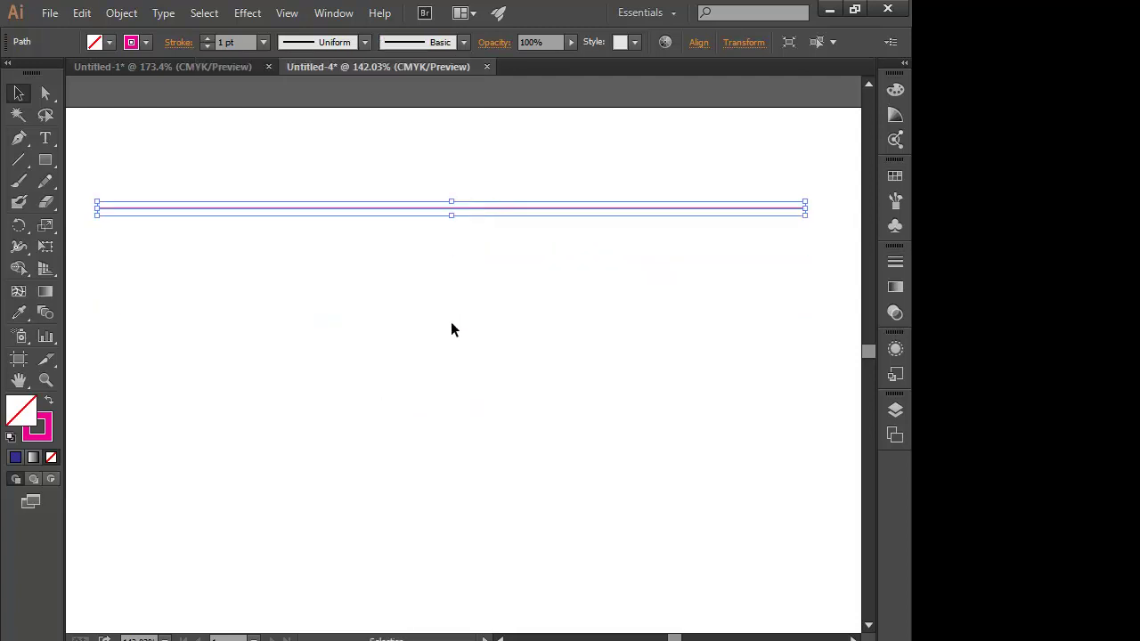
click(451, 328)
click(490, 210)
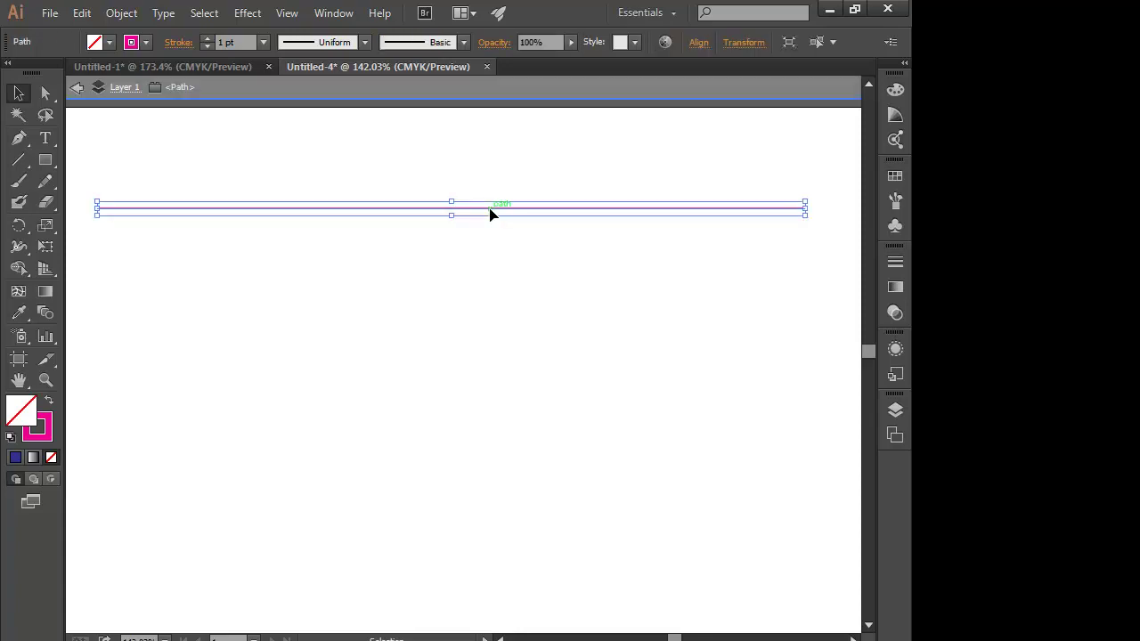
click(74, 89)
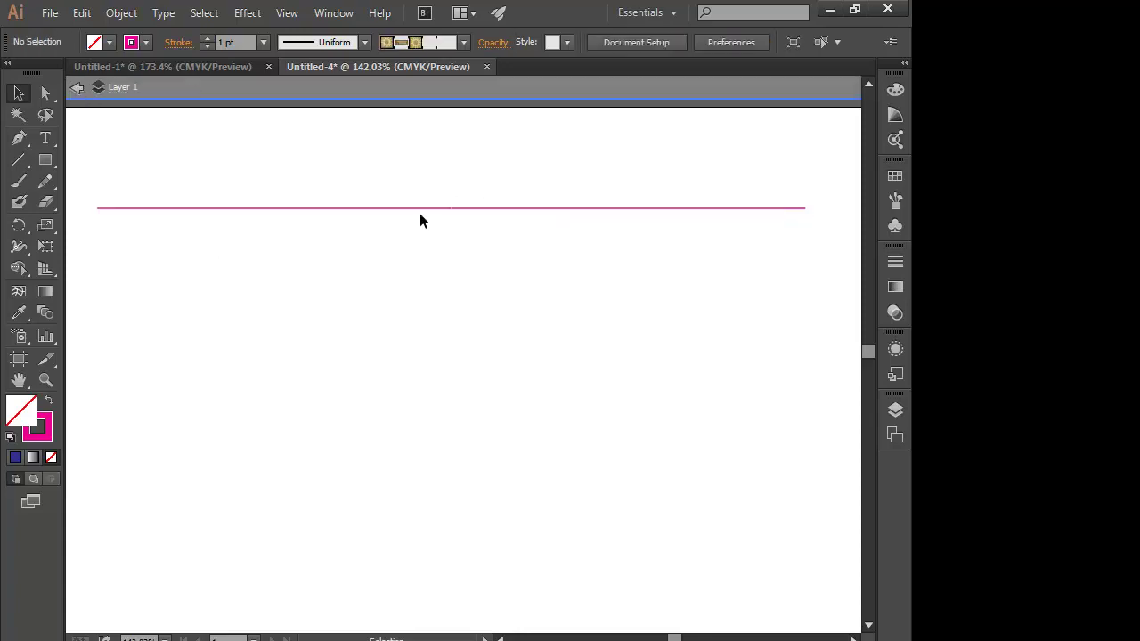
click(76, 87)
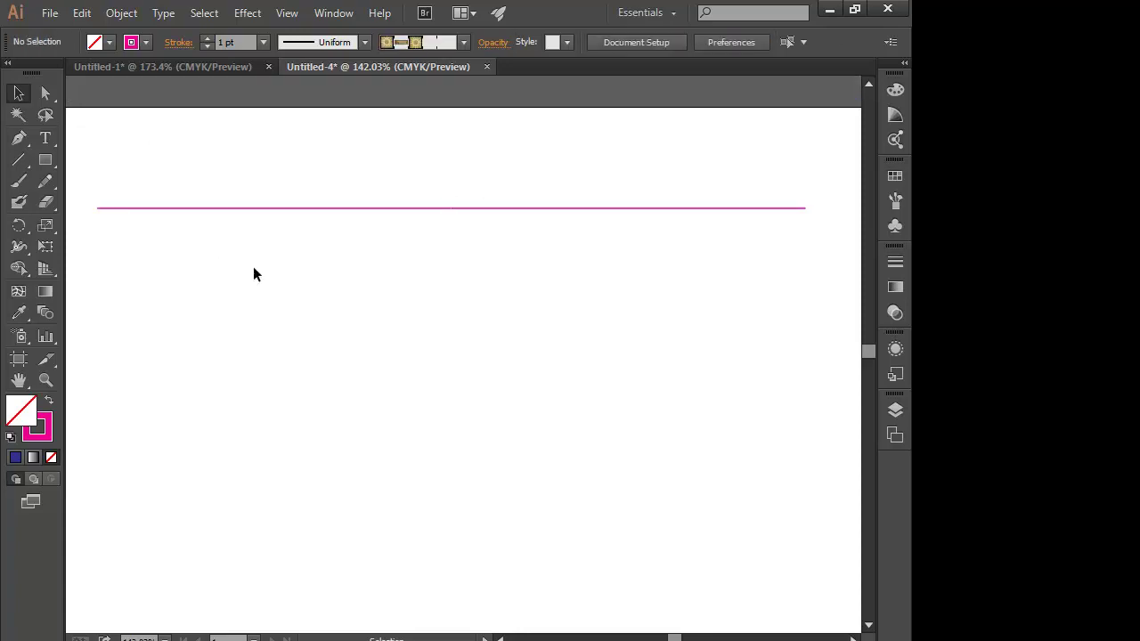
click(420, 207)
key(Delete)
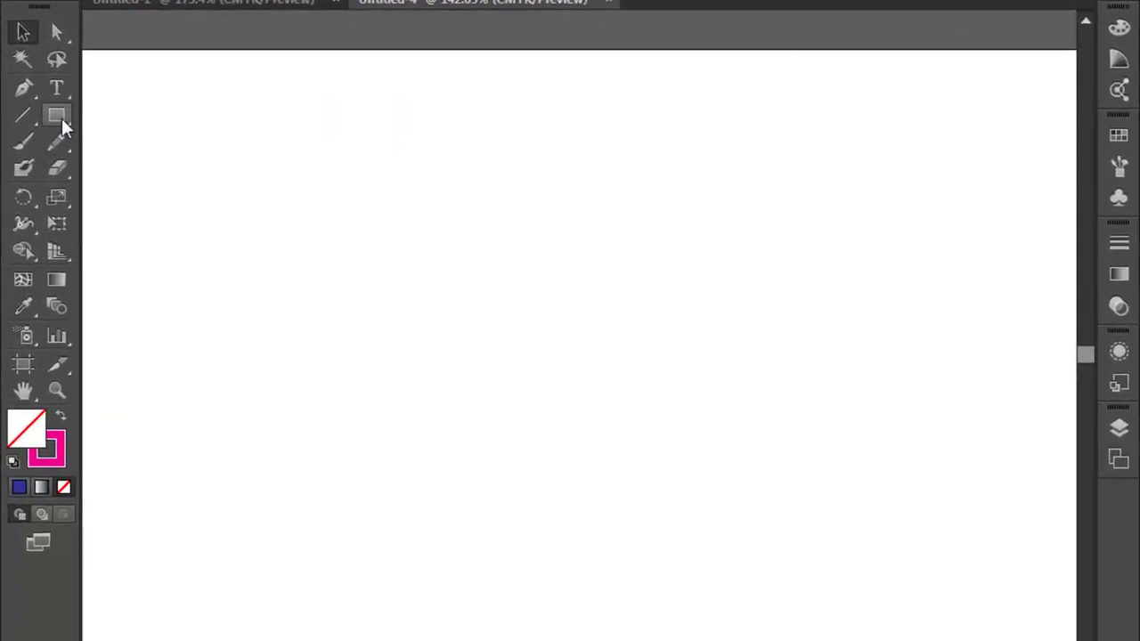
Step: Draw a circle and stroke it with the red flower border brush, after trying airplane and paw-print brushes
drag(59, 117, 113, 164)
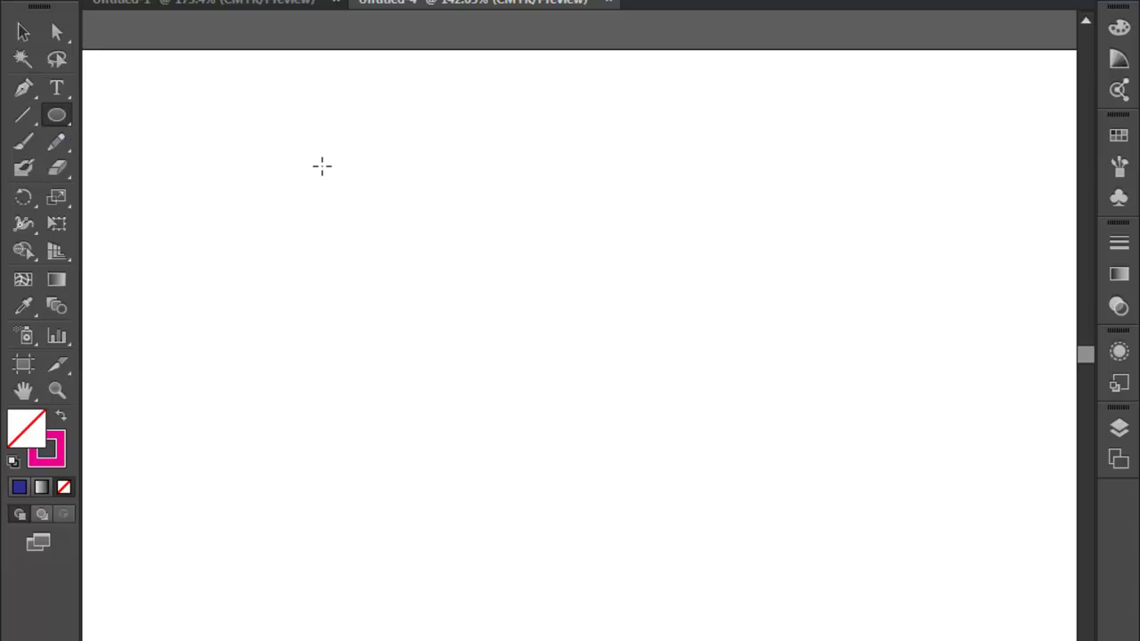
drag(321, 165, 650, 510)
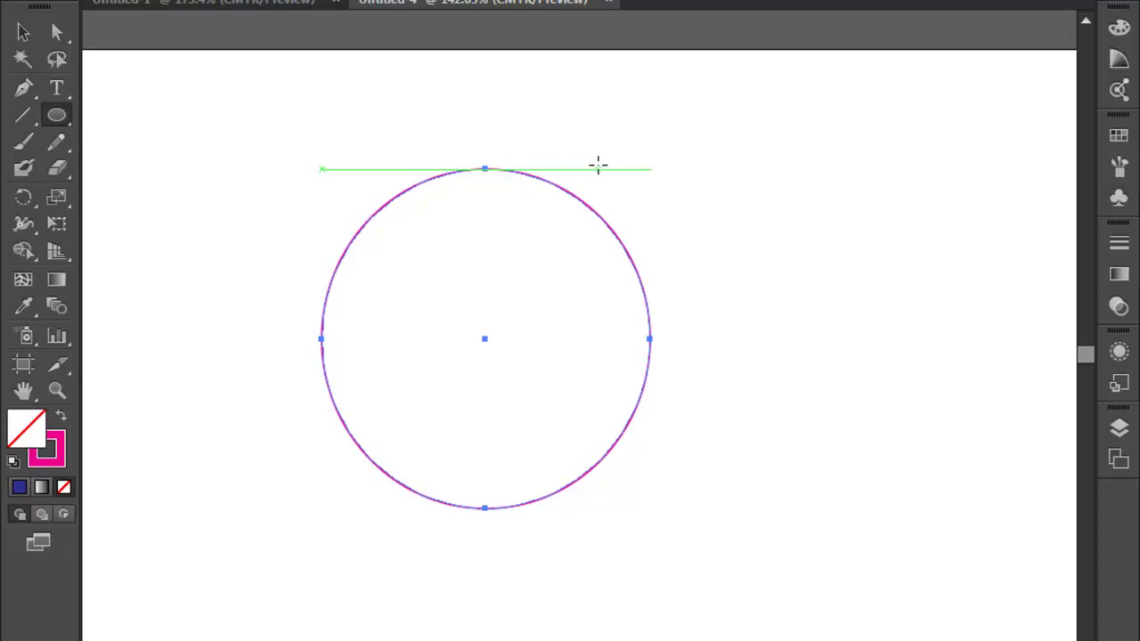
click(1119, 165)
click(961, 213)
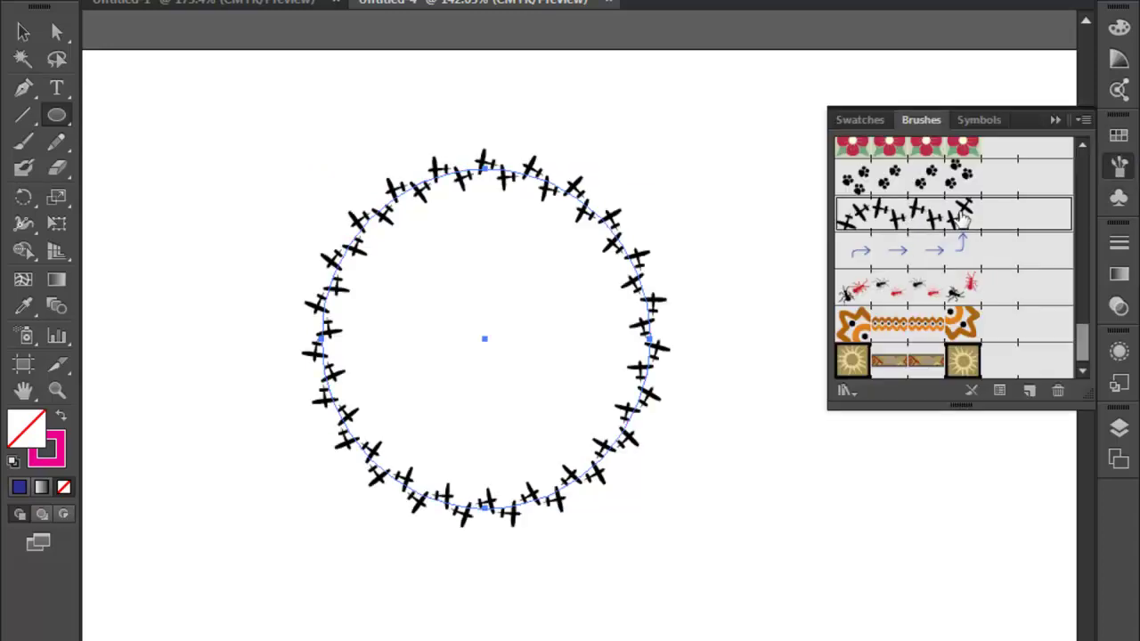
click(930, 185)
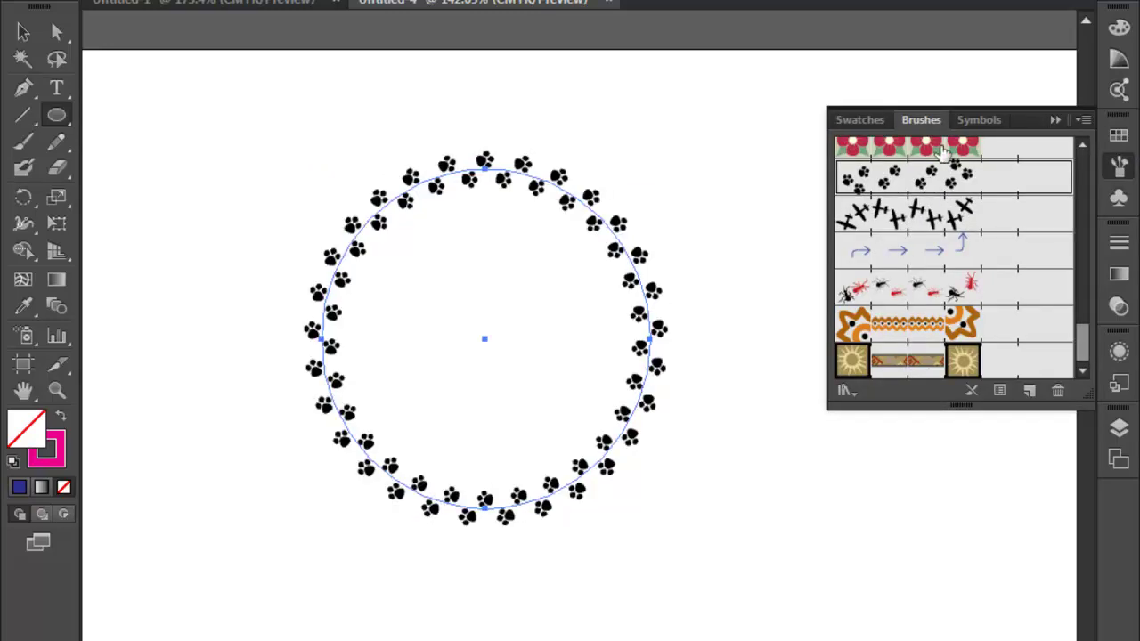
click(942, 147)
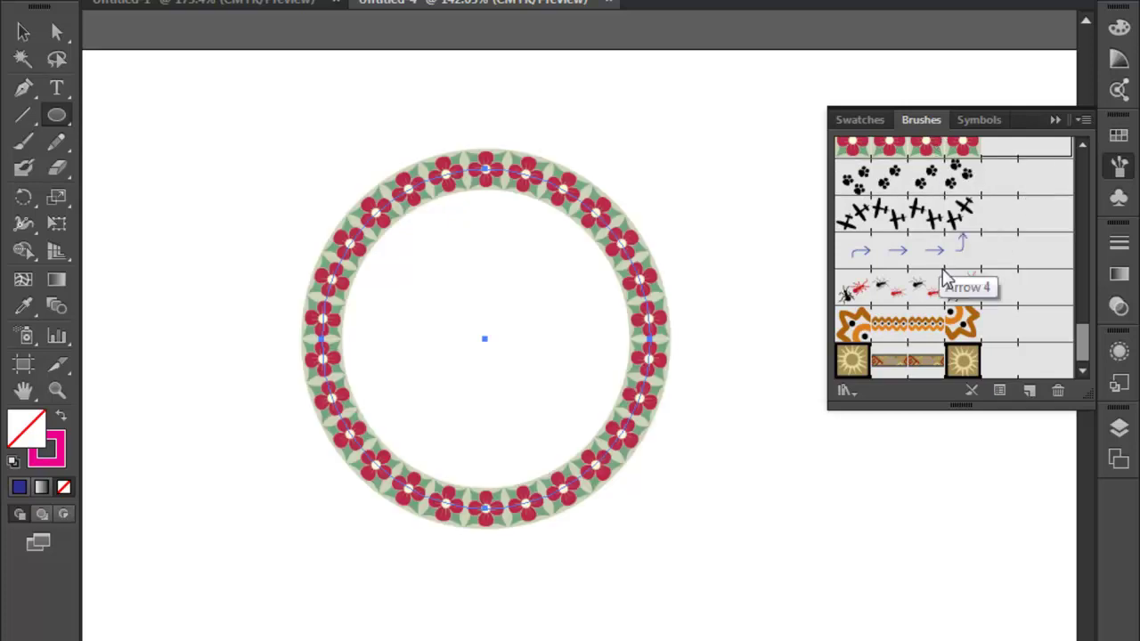
mouse_move(1086, 330)
mouse_down()
mouse_move(1085, 343)
mouse_move(1085, 331)
mouse_up()
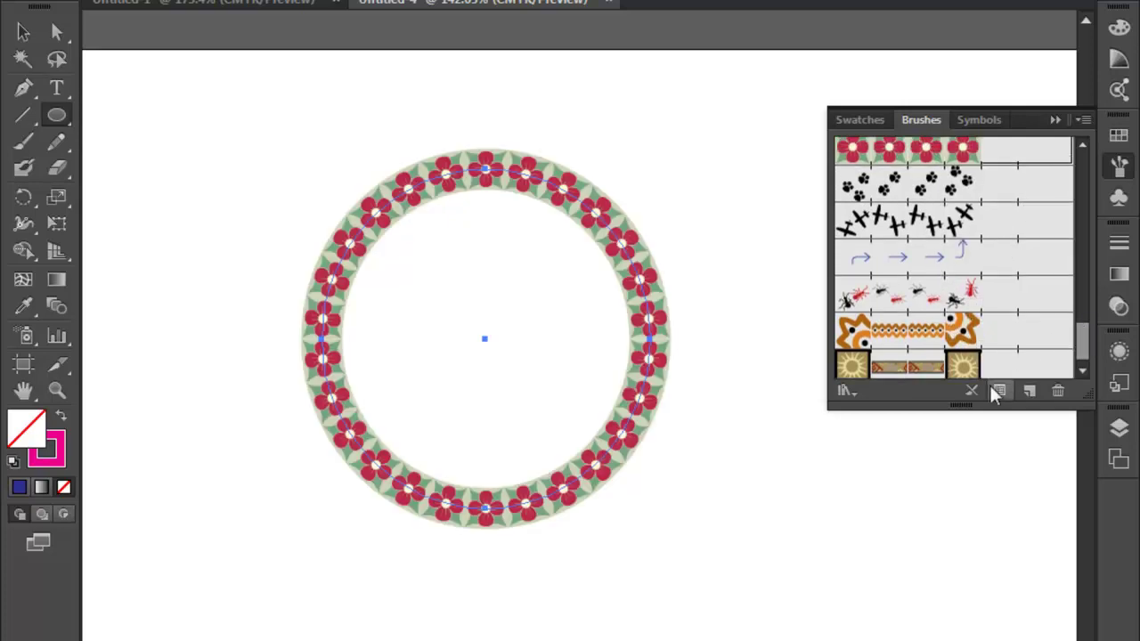
Step: Open the Image Brush library, reposition it and enlarge it to show more brushes
click(844, 390)
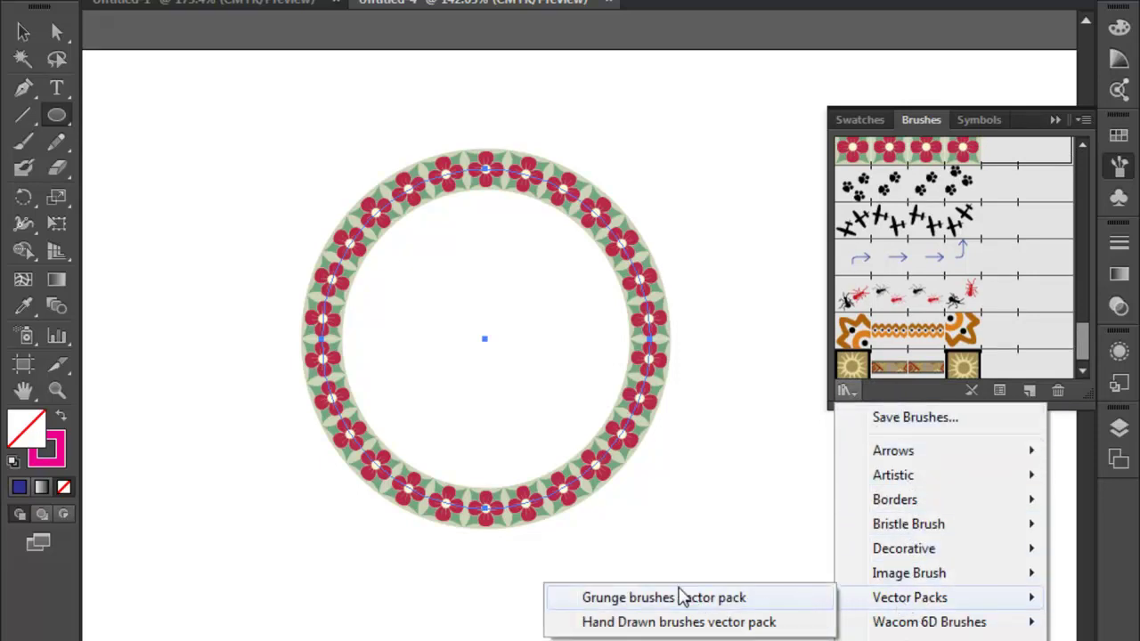
mouse_move(908, 572)
click(732, 574)
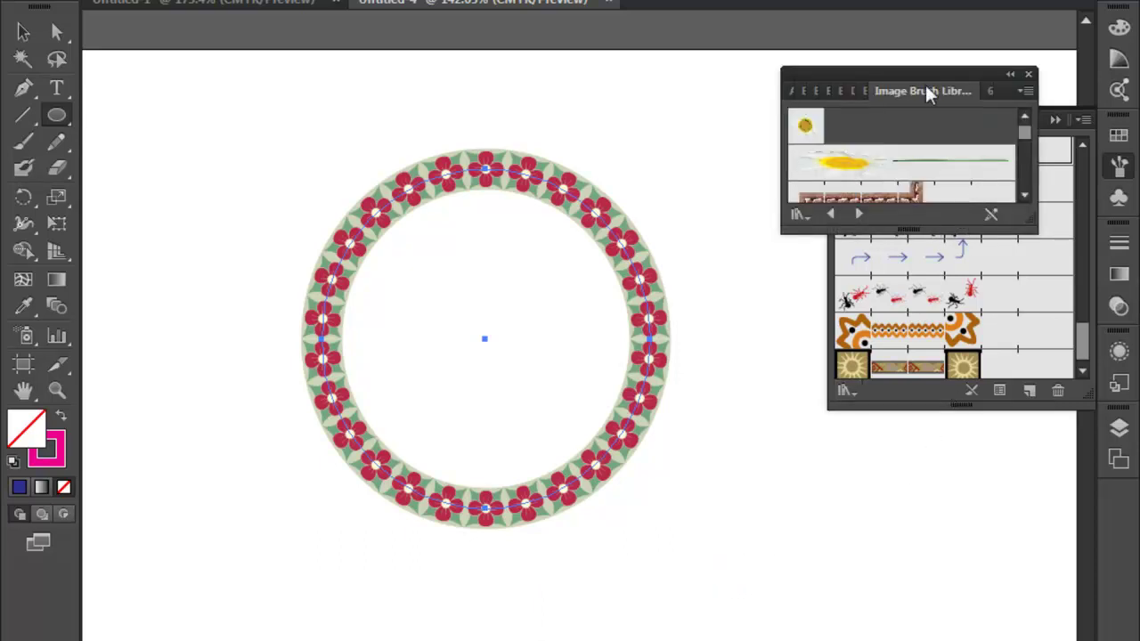
drag(919, 75, 860, 373)
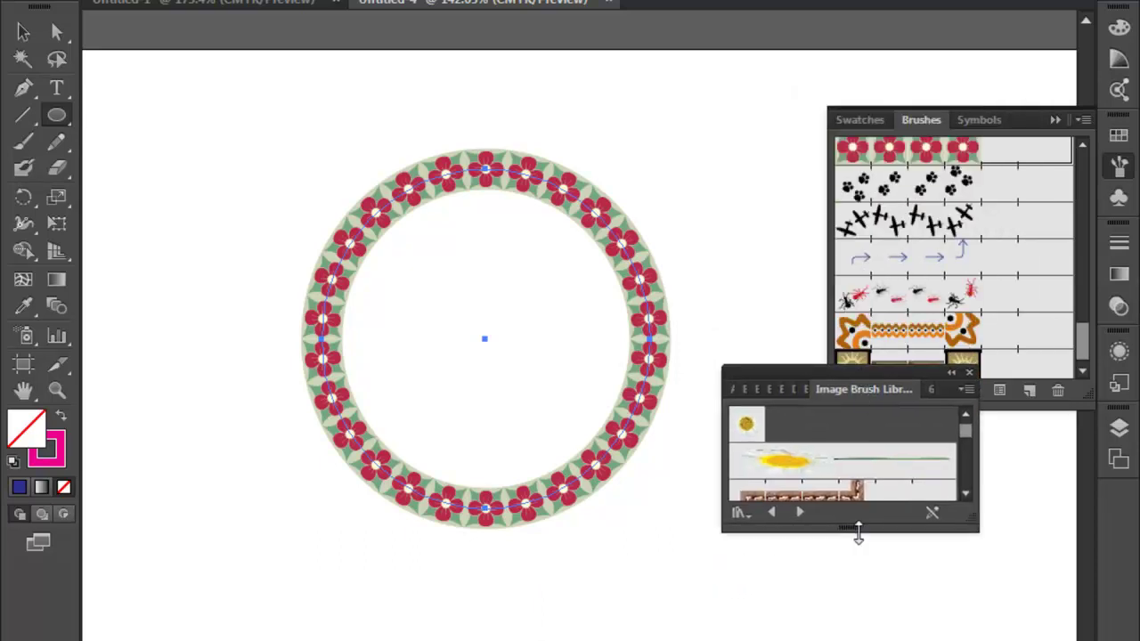
drag(857, 531, 858, 640)
Step: Try Leather Seam and the red X brush on the circle, ending with the grey beaded brush
click(853, 504)
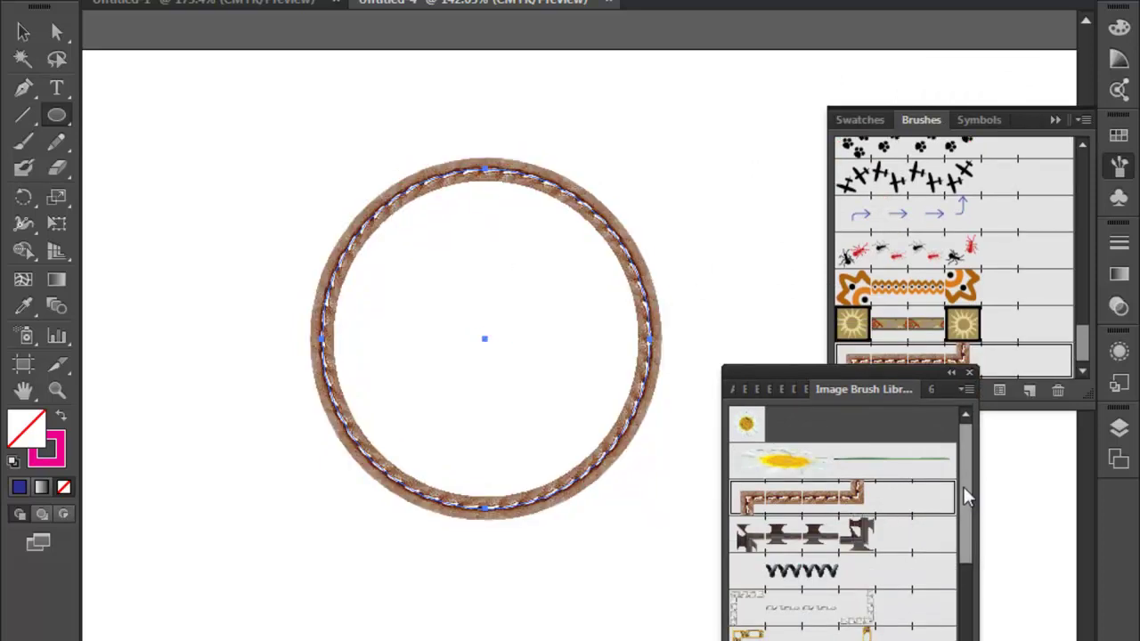
drag(967, 496, 969, 608)
click(862, 629)
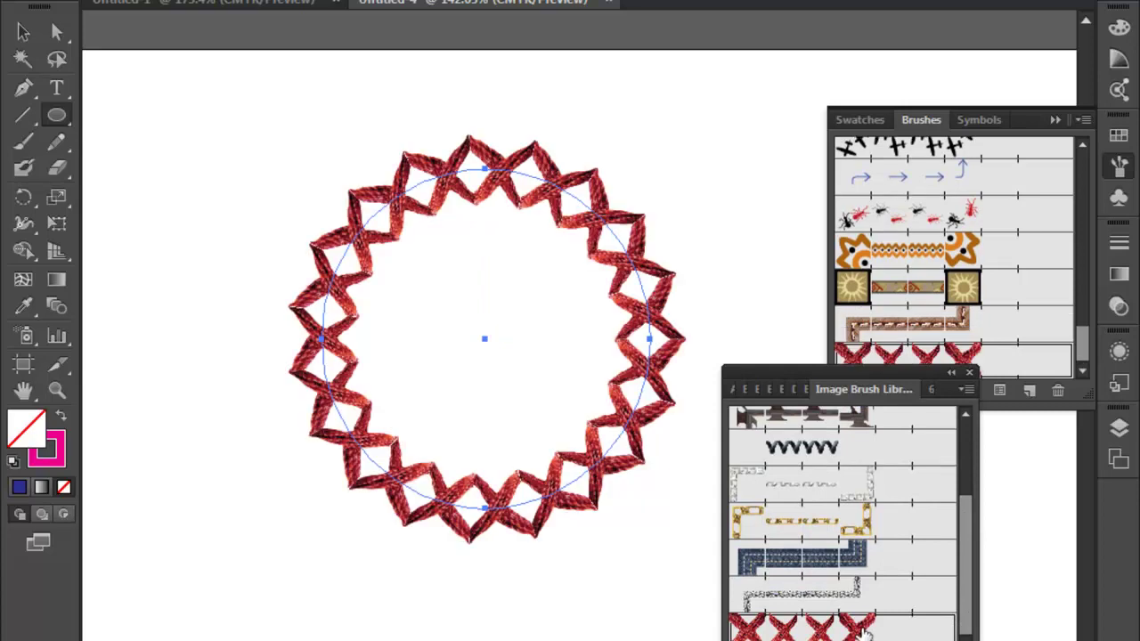
click(835, 589)
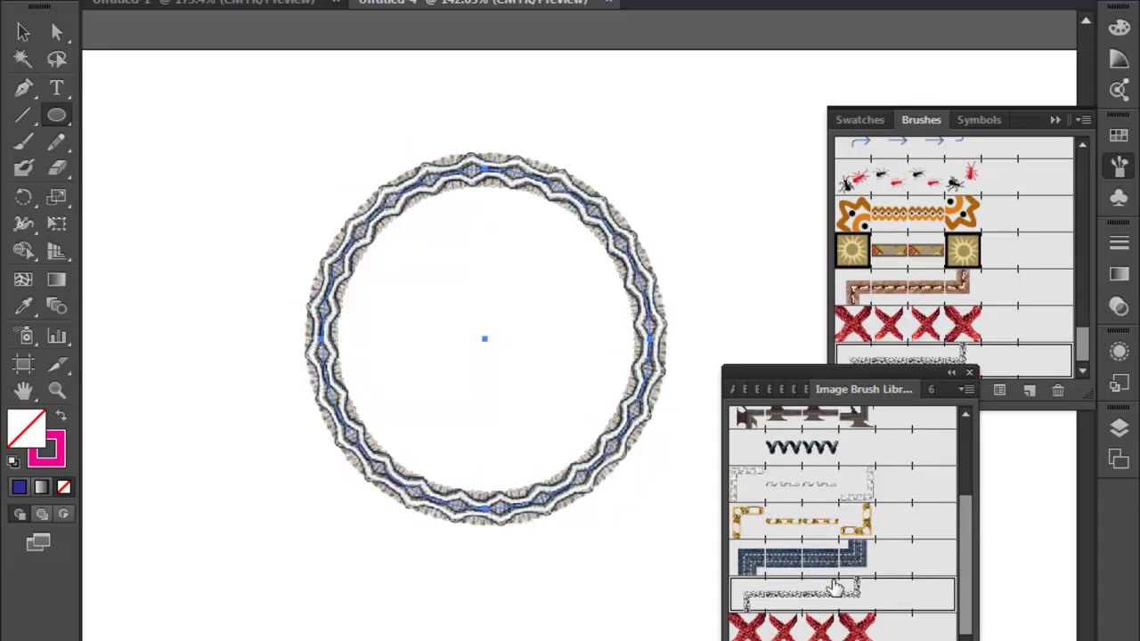
Step: Zoom in on the circle's beaded border, then close the Image Brush library and brushes list
click(56, 390)
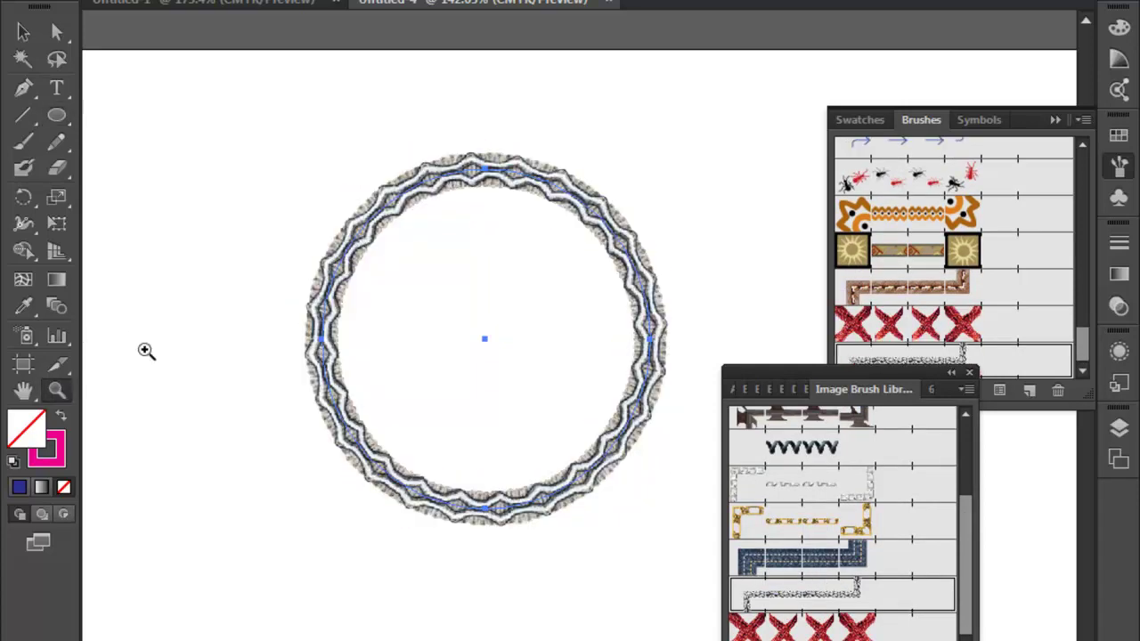
drag(247, 143, 682, 526)
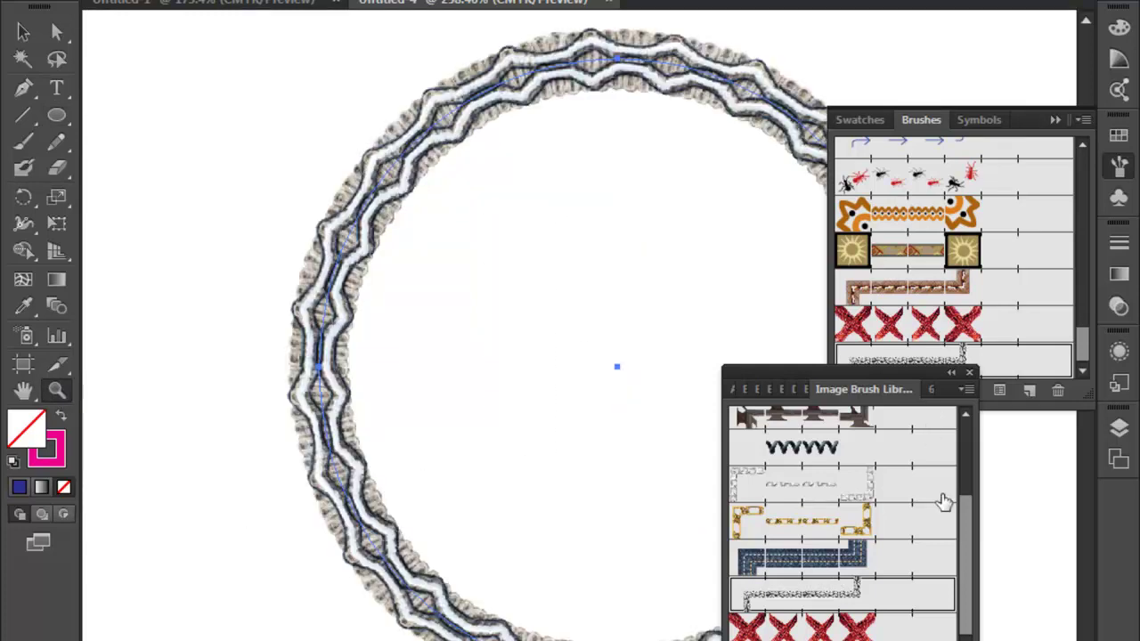
drag(973, 559, 985, 483)
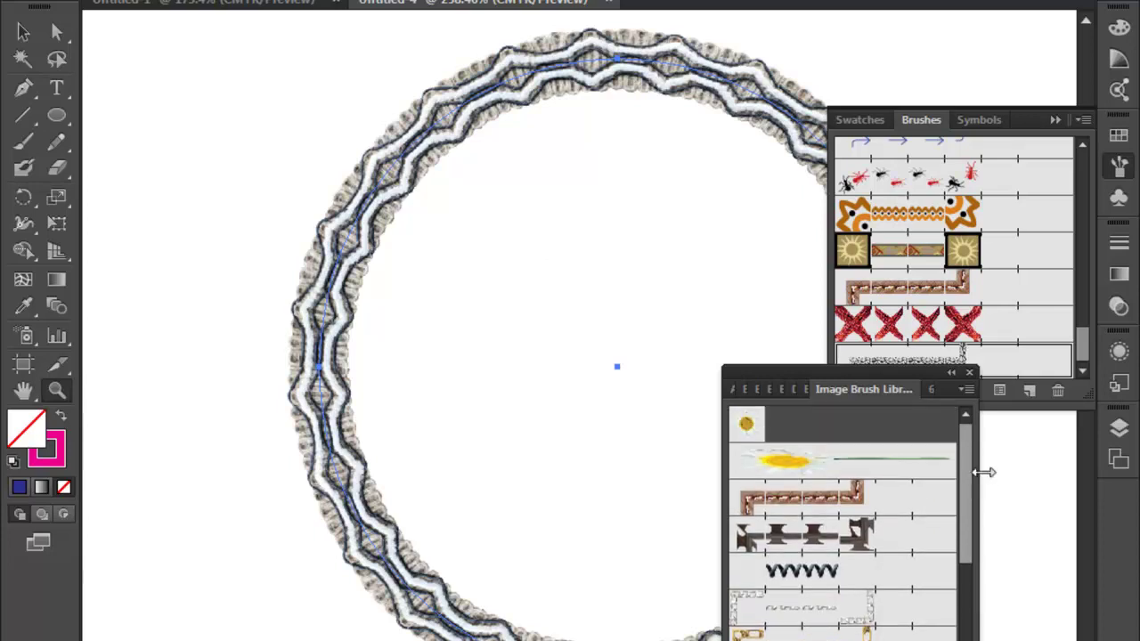
click(971, 373)
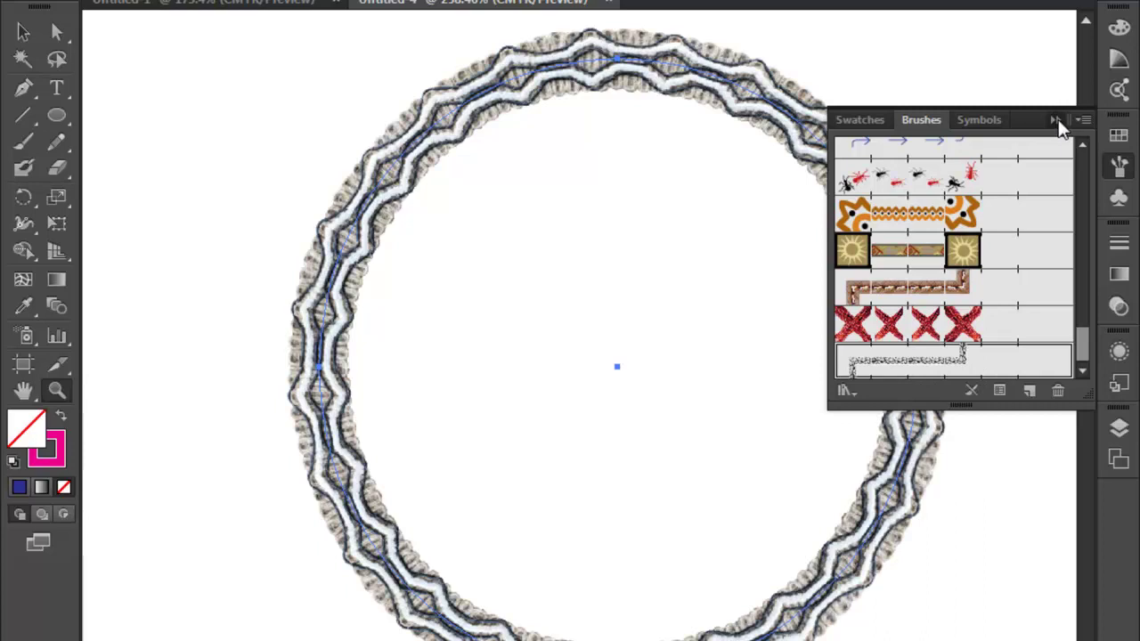
click(1056, 120)
Step: Set the Jute Pattern brush's scale to Fixed 80% and apply it to the circle's stroke
click(23, 32)
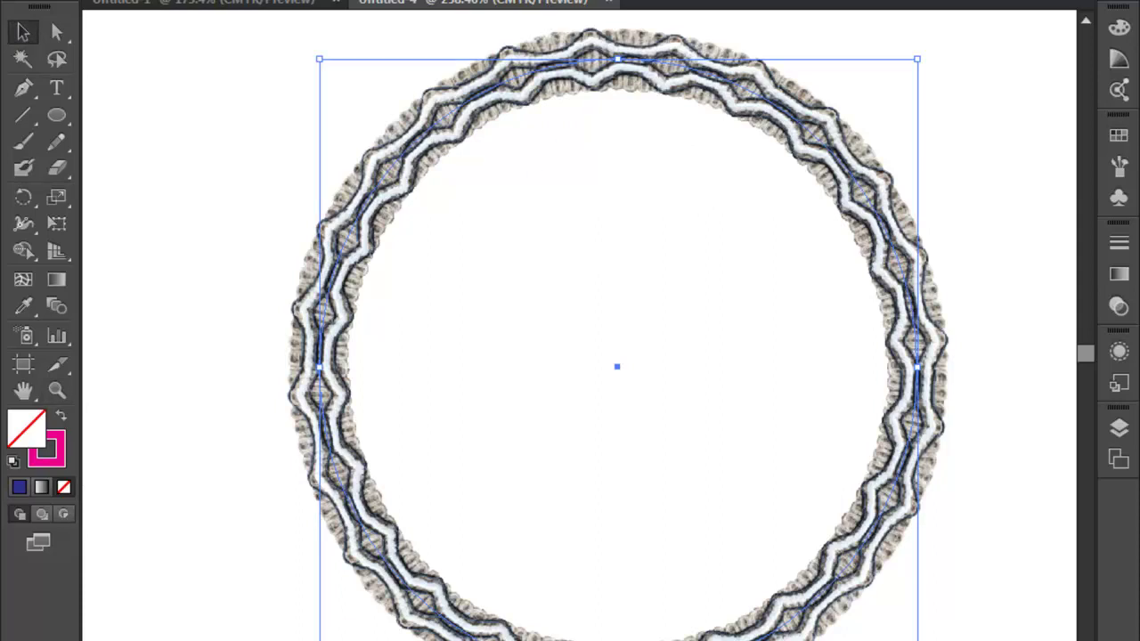
click(570, 2)
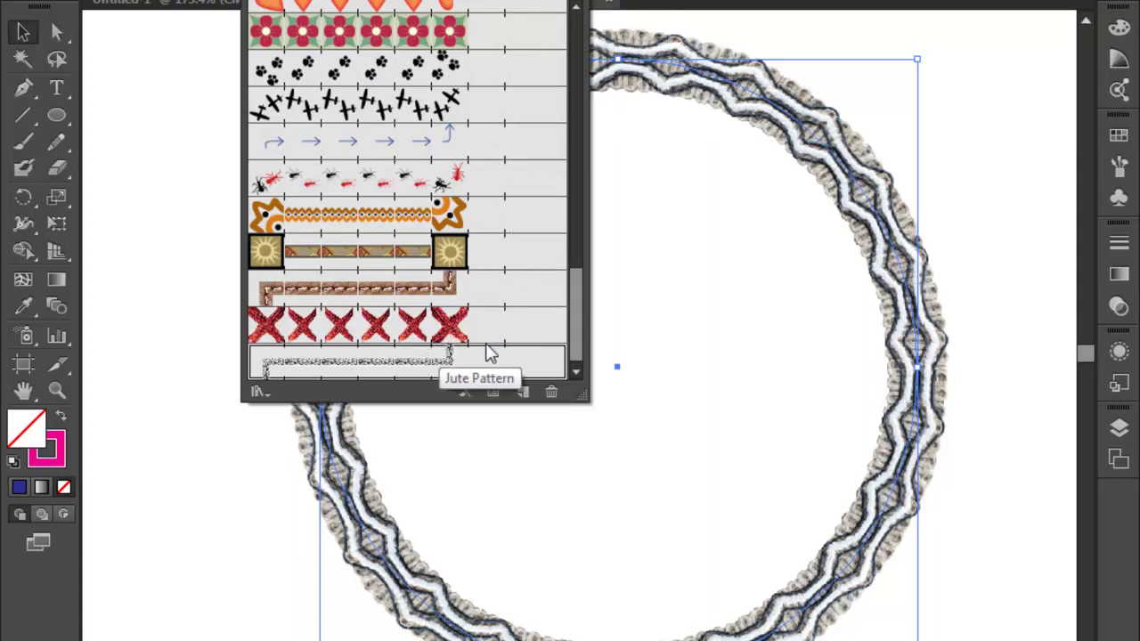
double_click(436, 356)
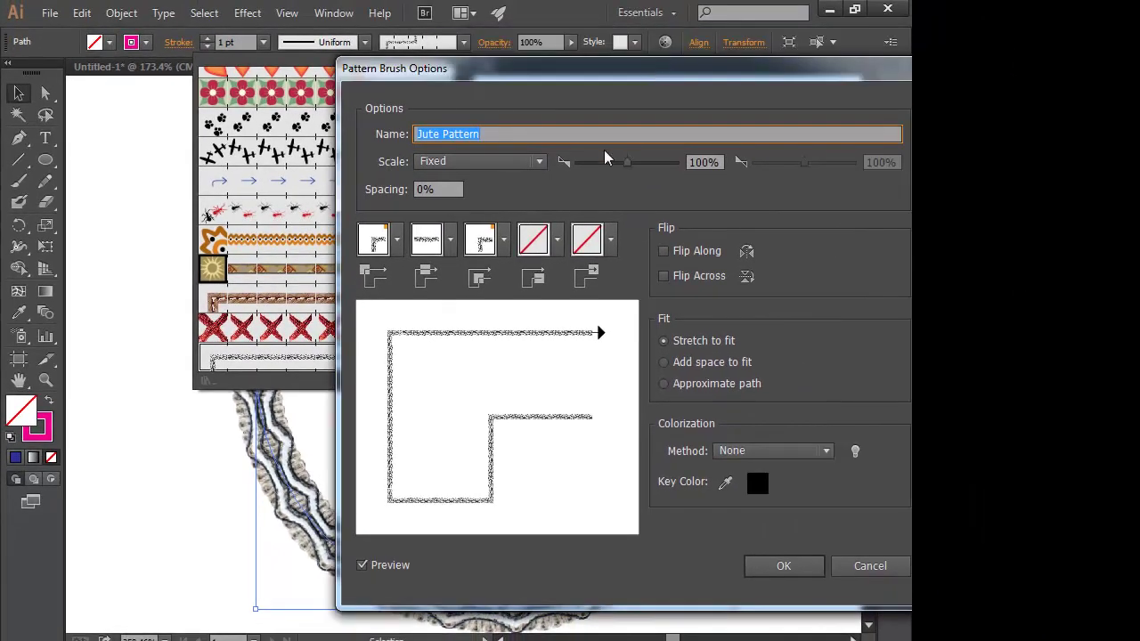
click(485, 164)
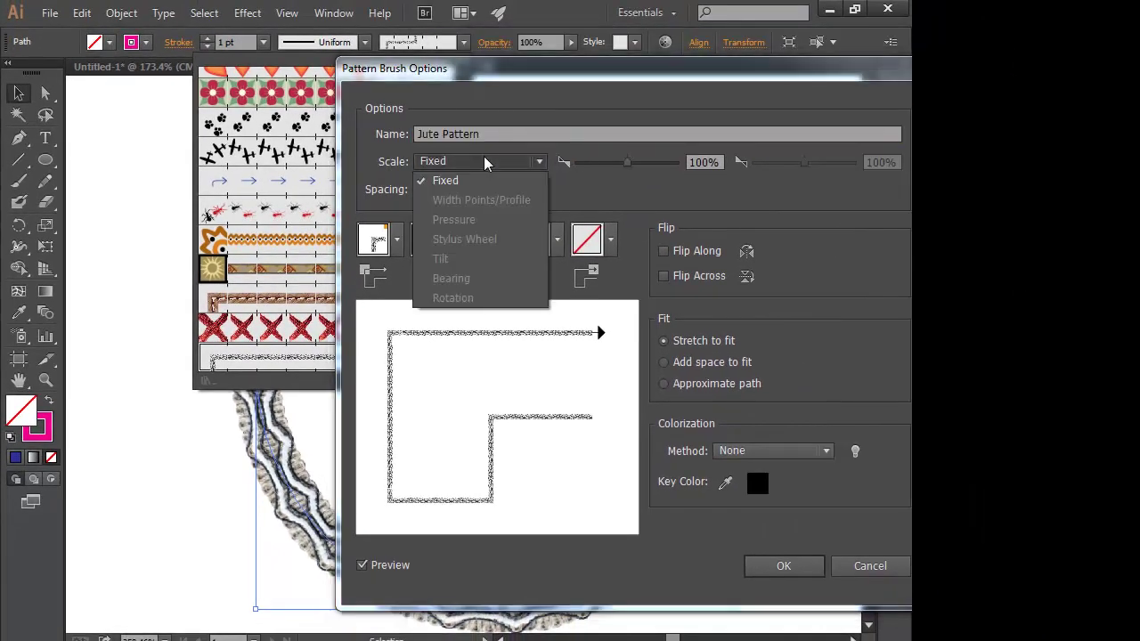
click(487, 164)
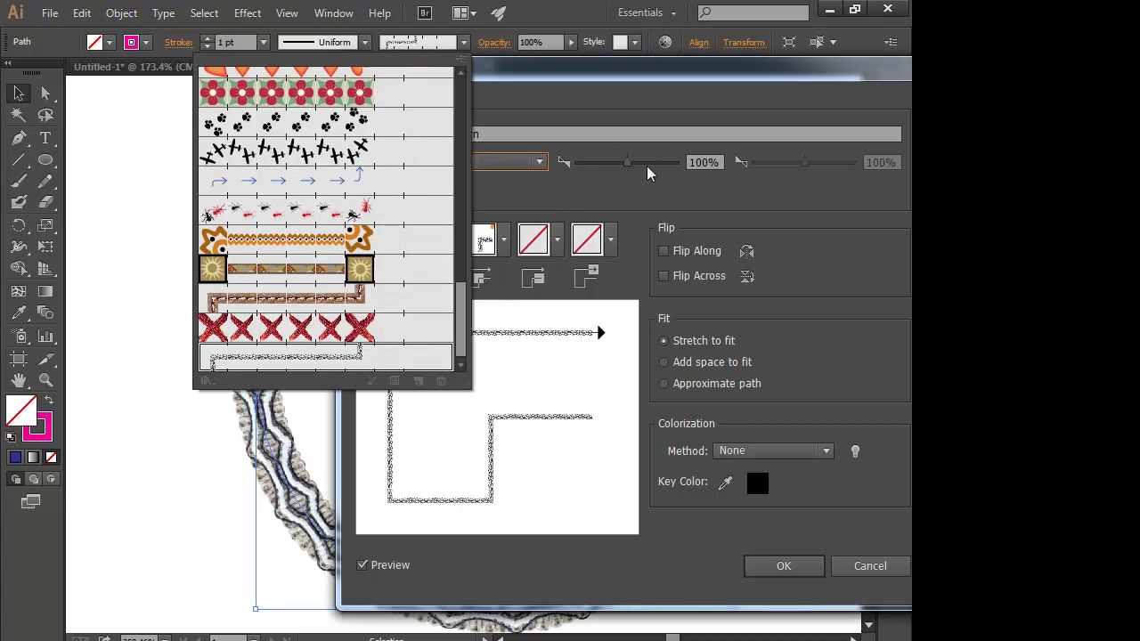
drag(629, 170, 655, 169)
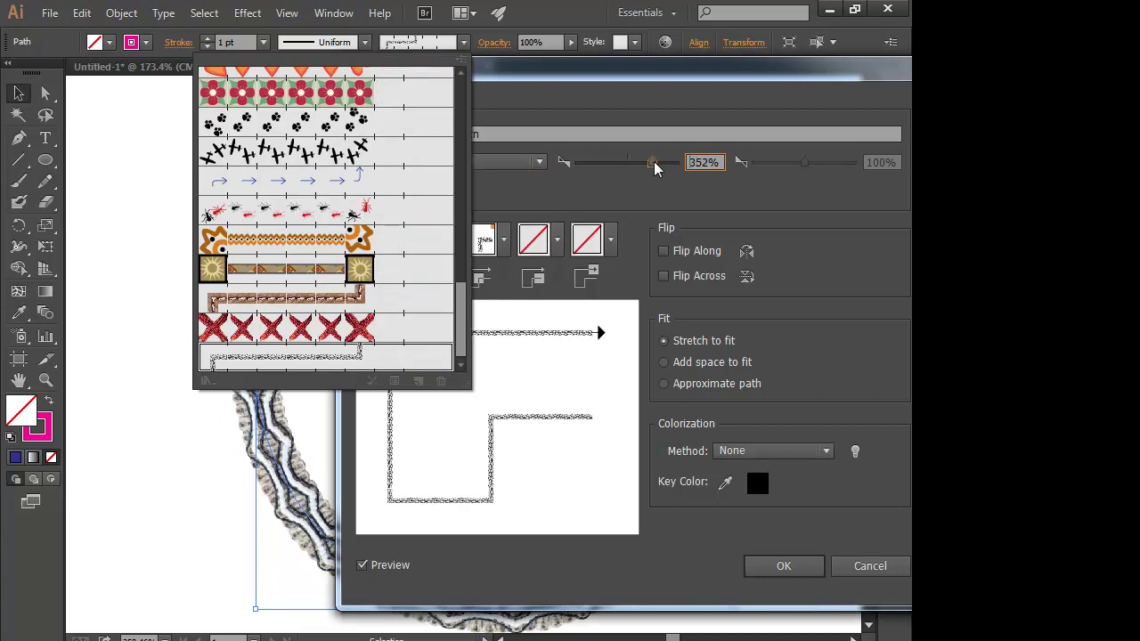
click(591, 166)
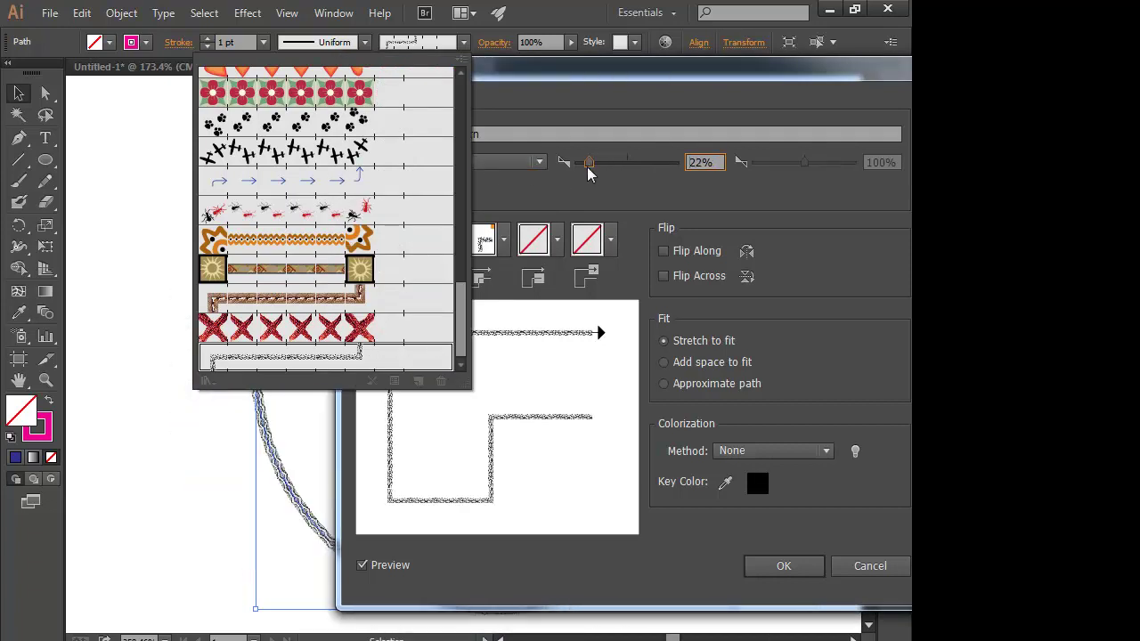
drag(587, 173, 619, 173)
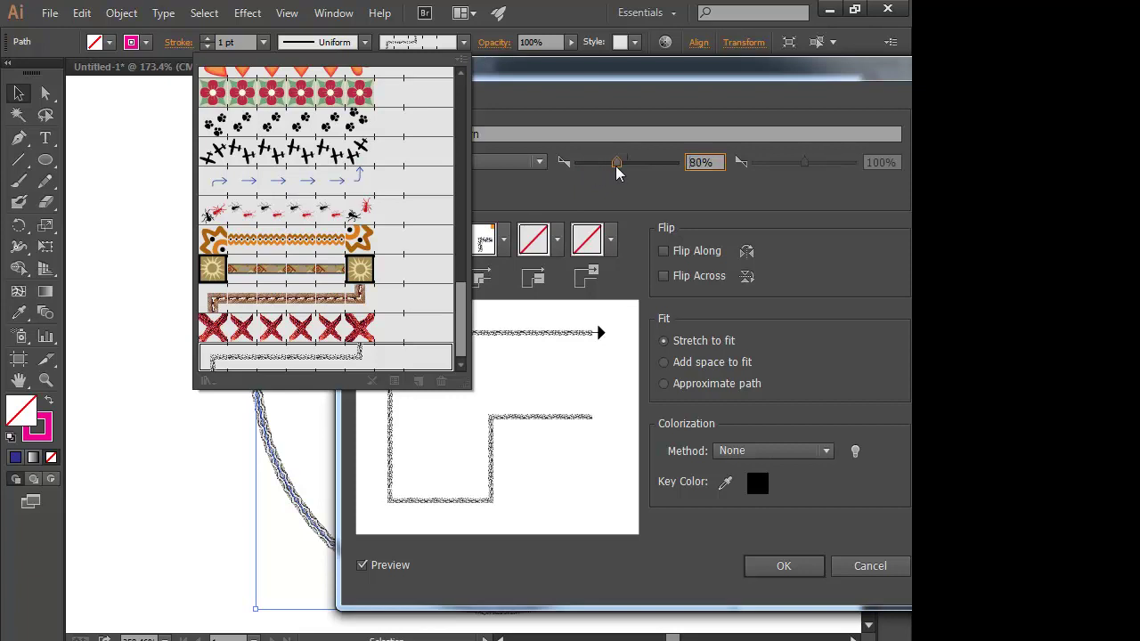
click(785, 570)
click(431, 351)
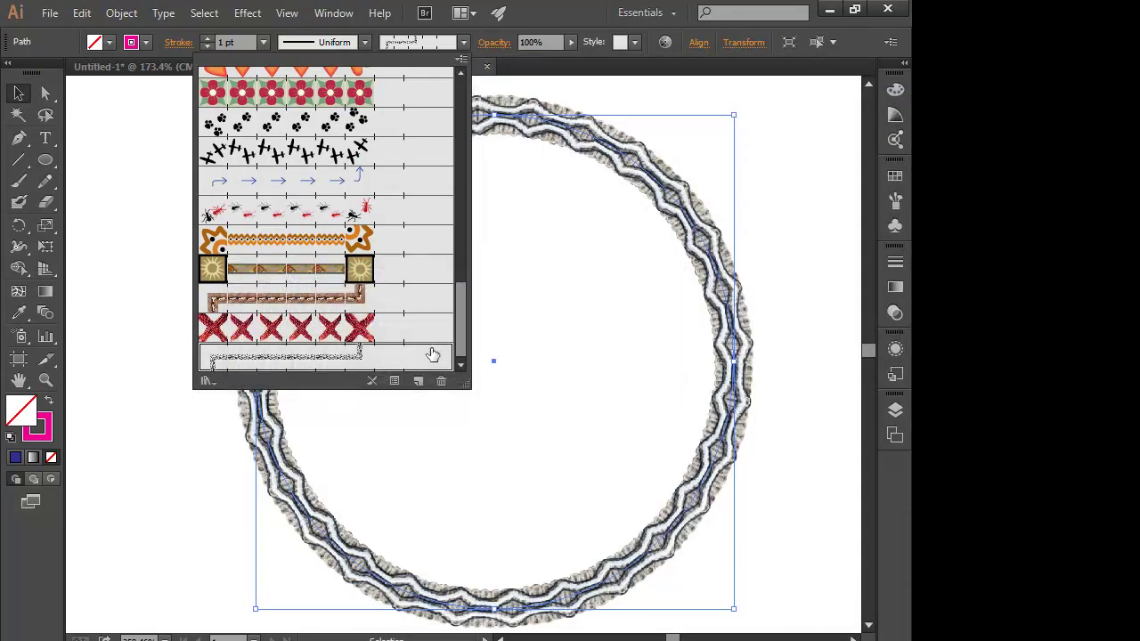
Step: Reselect the circle, remove its brush stroke to leave a plain magenta outline, then deselect it
click(587, 99)
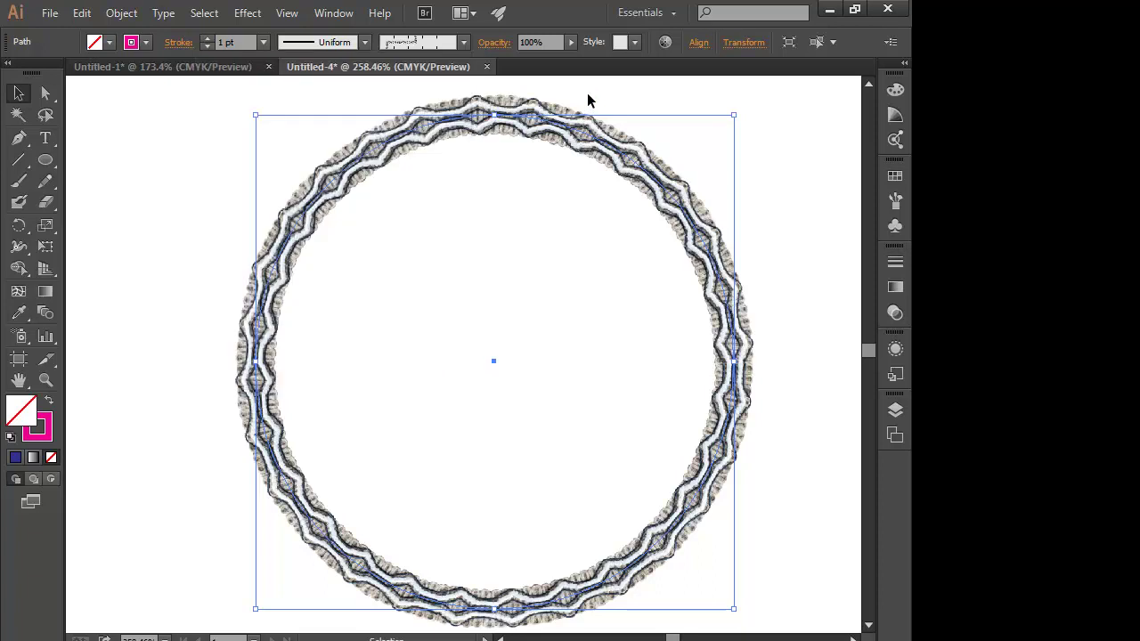
click(139, 192)
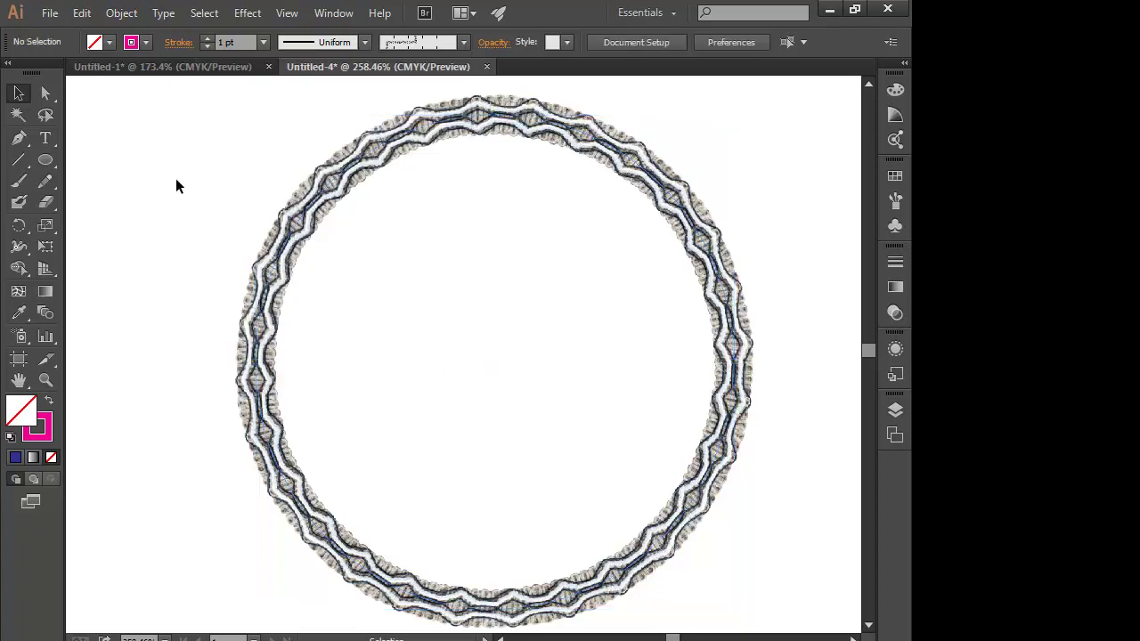
click(379, 144)
click(463, 42)
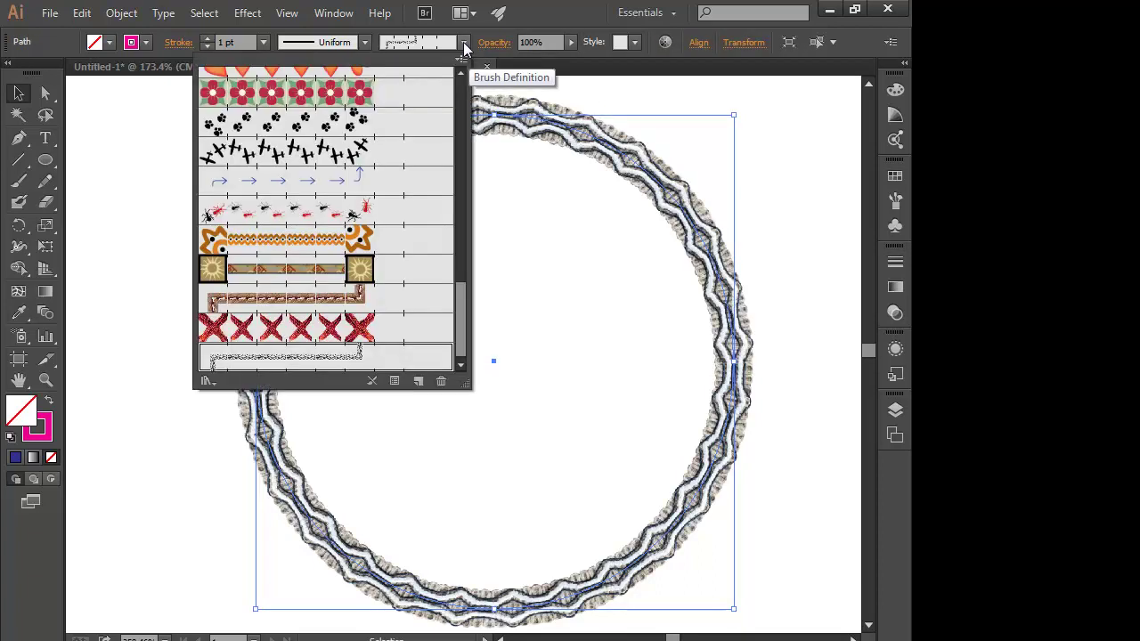
click(372, 381)
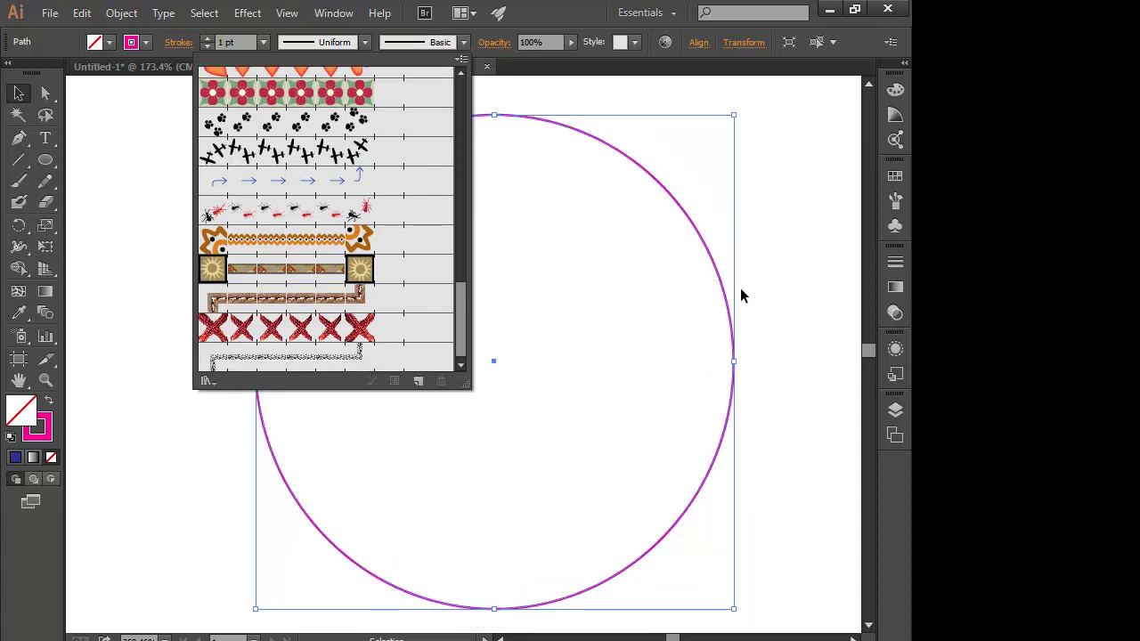
click(583, 102)
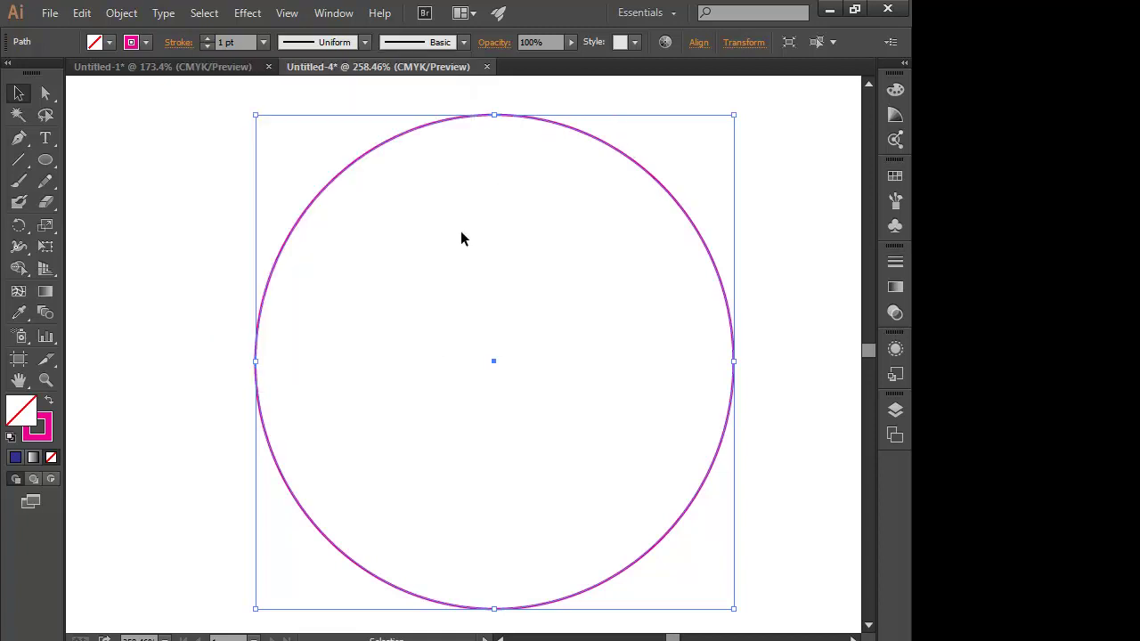
click(331, 263)
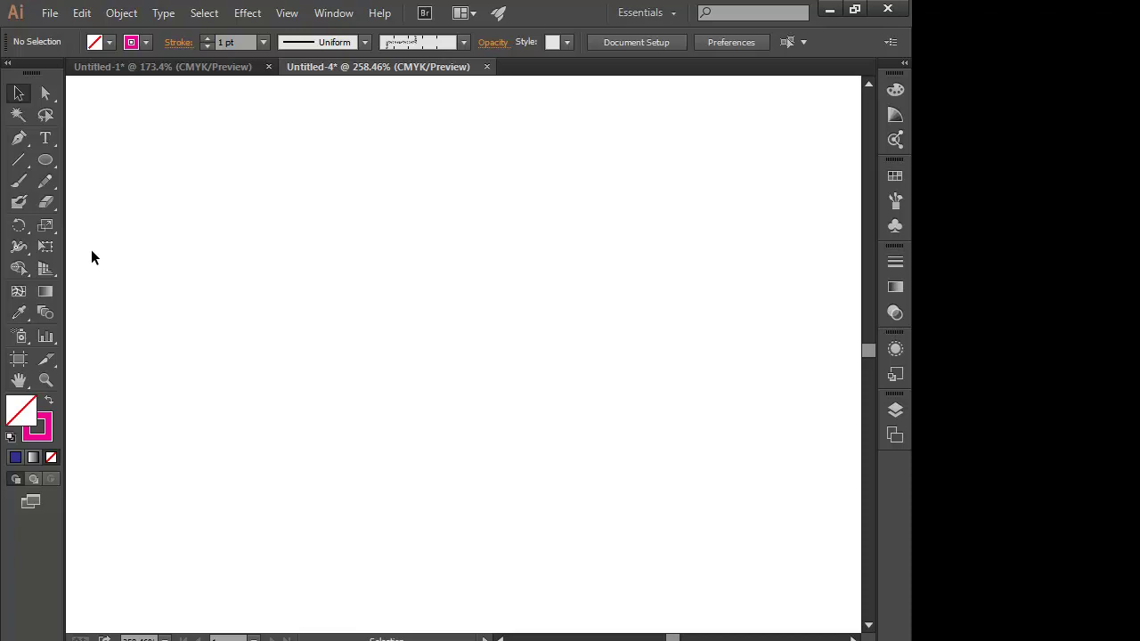
click(899, 202)
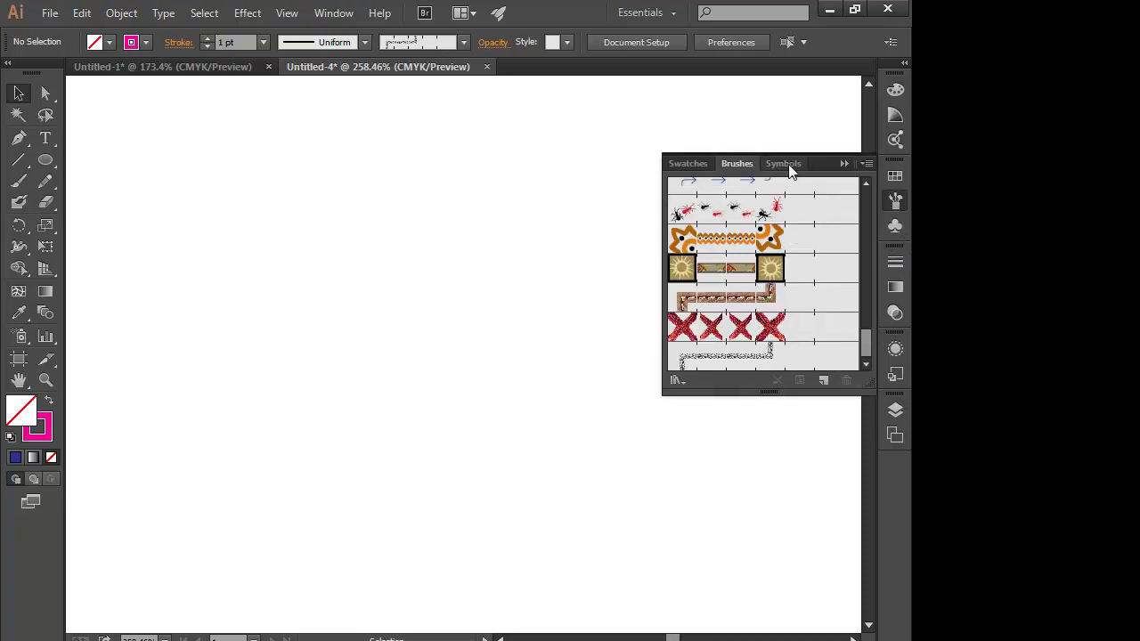
click(677, 380)
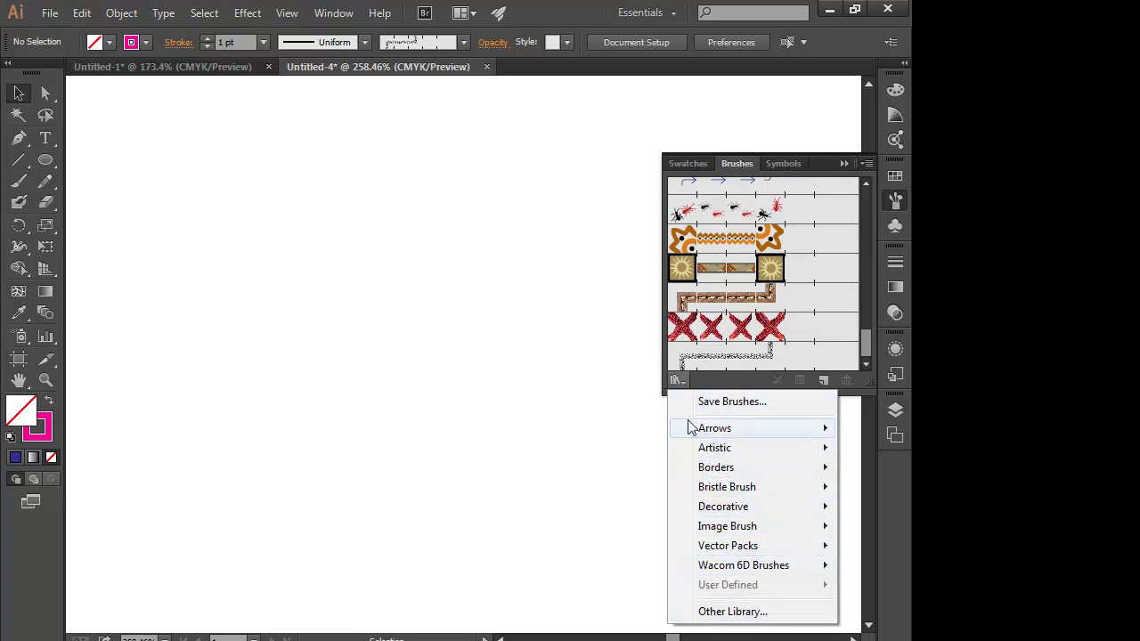
click(605, 429)
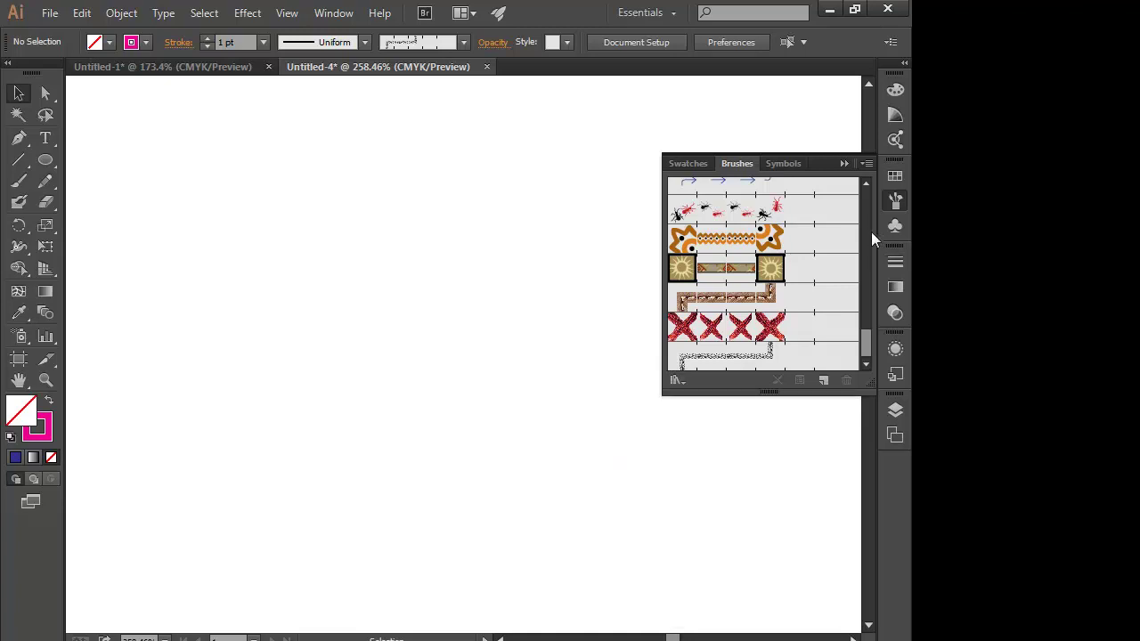
click(844, 163)
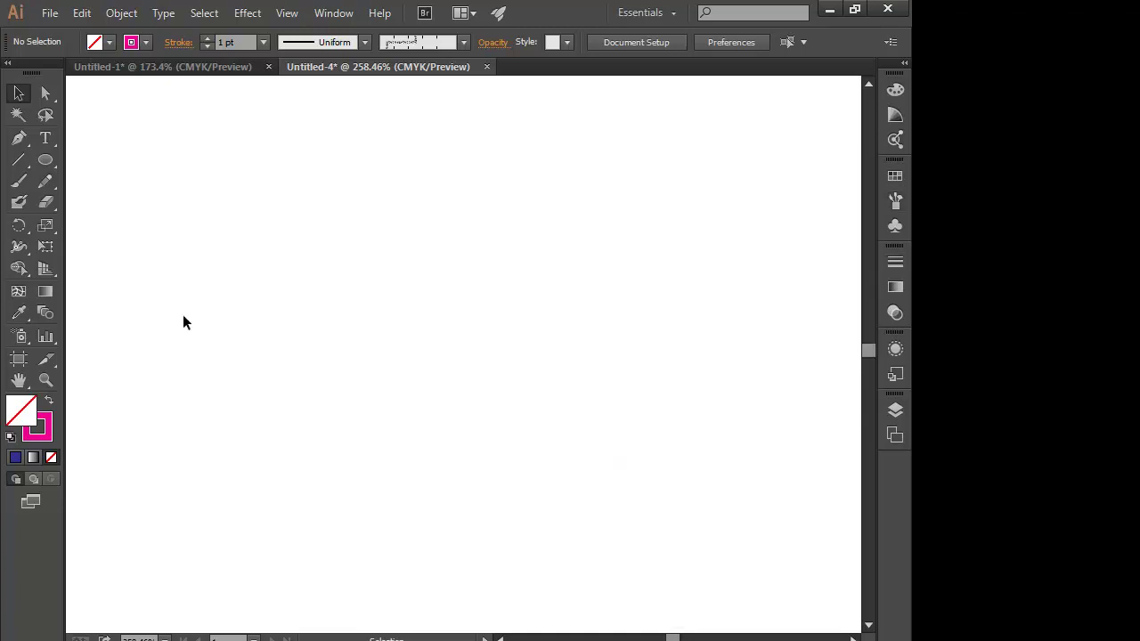